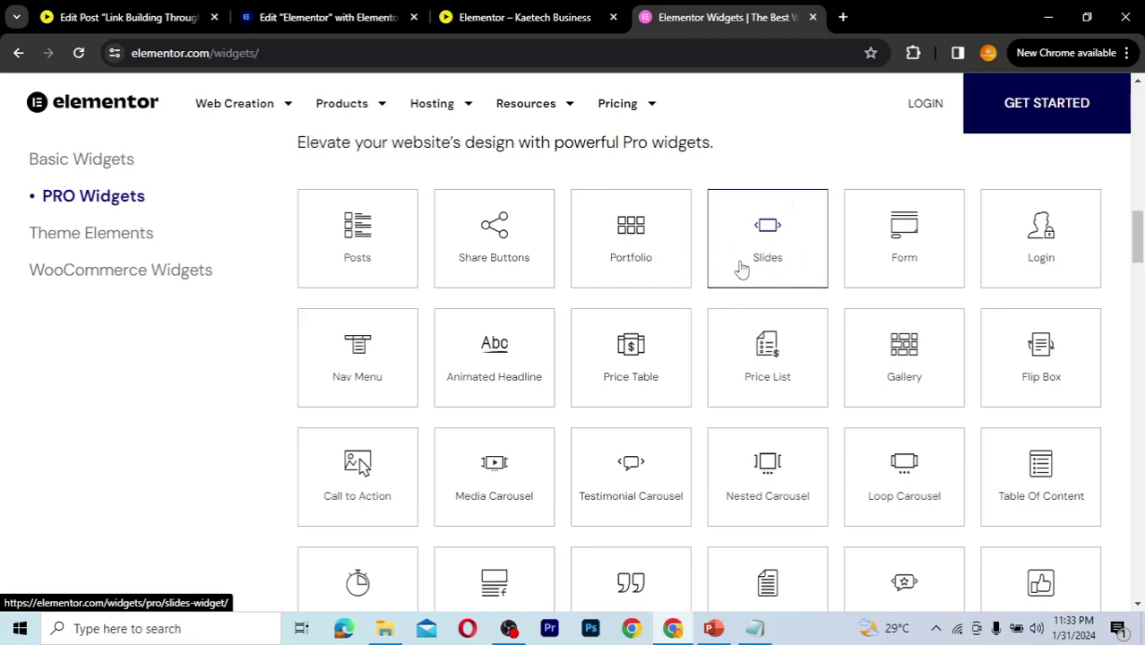
- Switch to the Elementor editor page, add a Slides widget below the Slider heading and page through its default slides
click(345, 24)
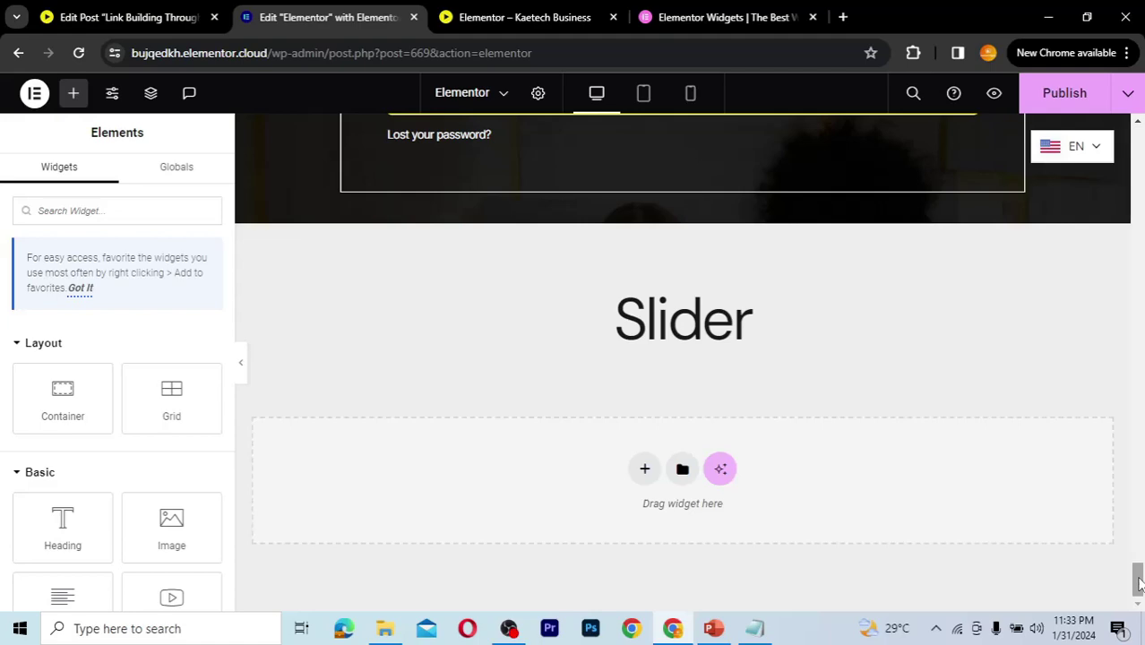
drag(1139, 583, 1110, 601)
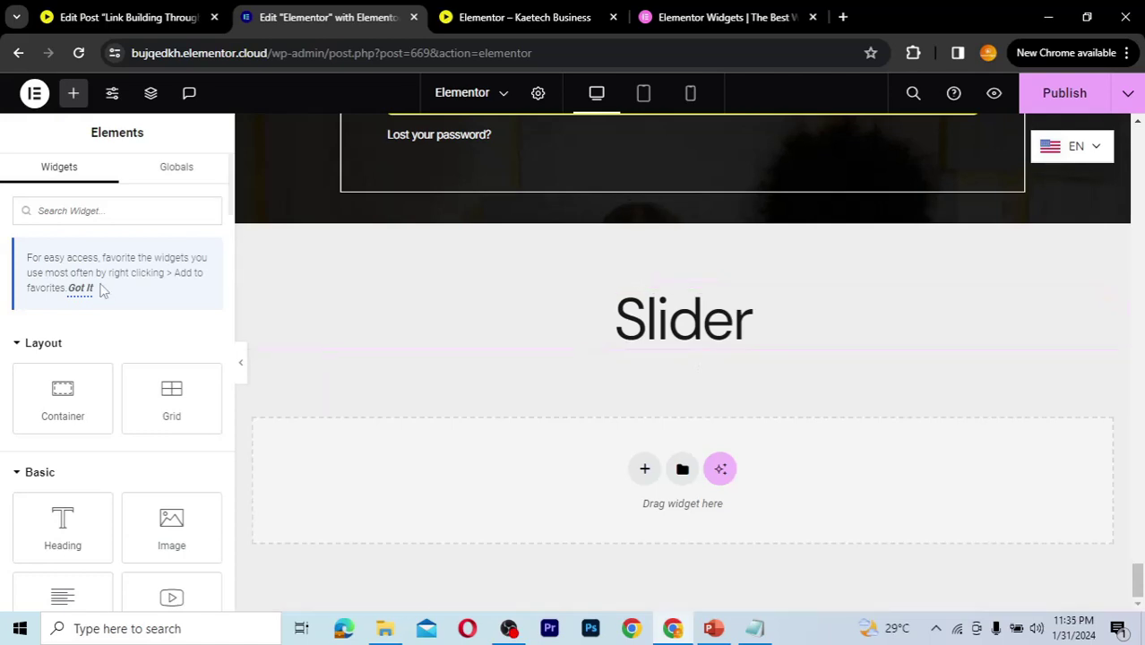
scroll(102, 291, down, 3)
scroll(101, 286, down, 8)
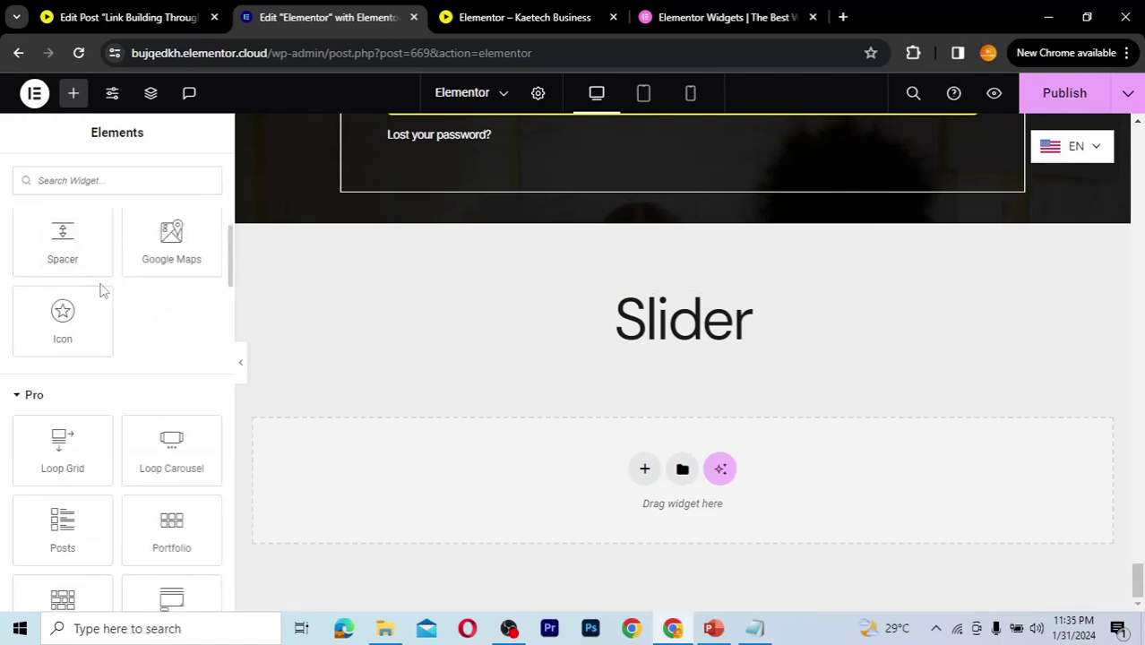
scroll(99, 283, down, 2)
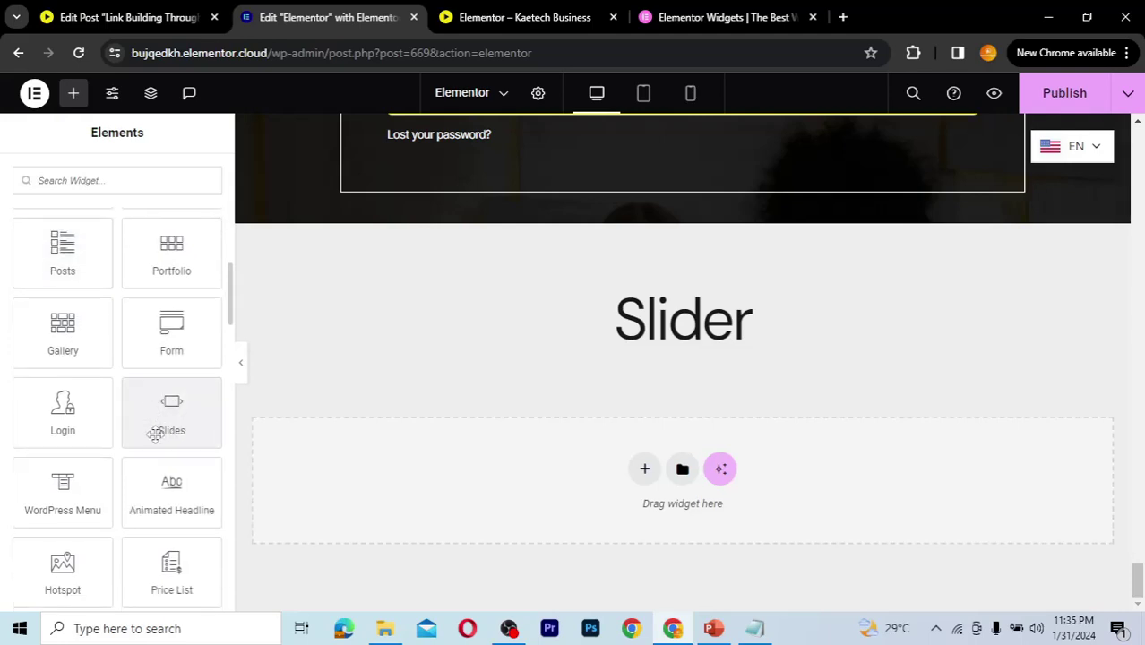
drag(159, 411, 502, 475)
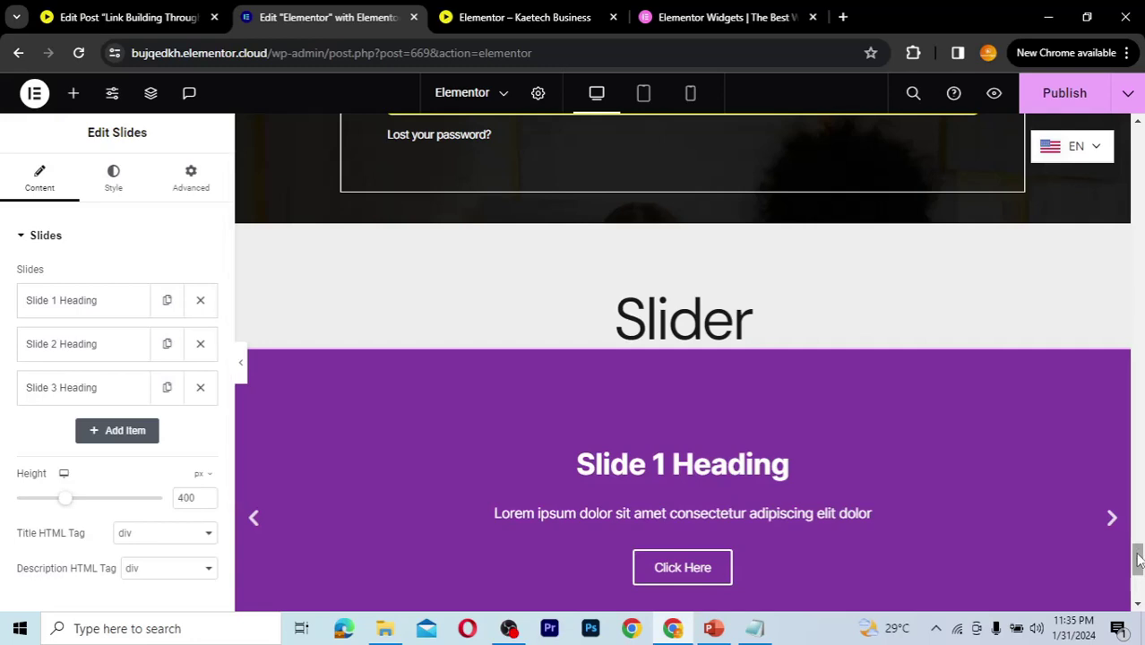
scroll(1139, 555, down, 2)
scroll(1140, 564, down, 1)
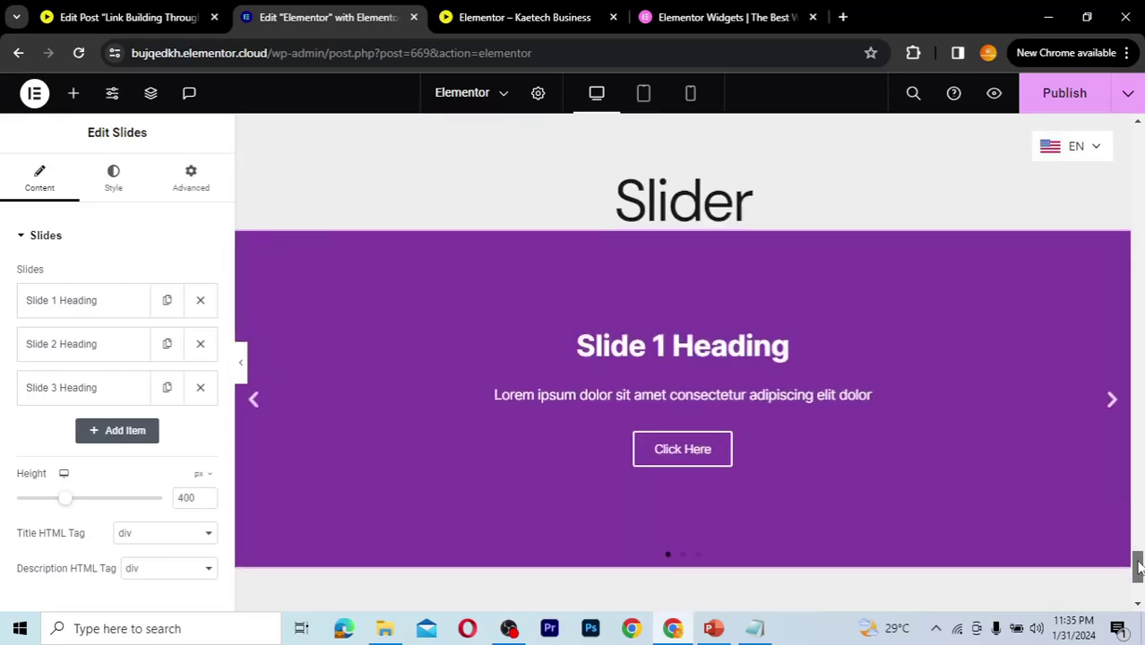
click(1112, 401)
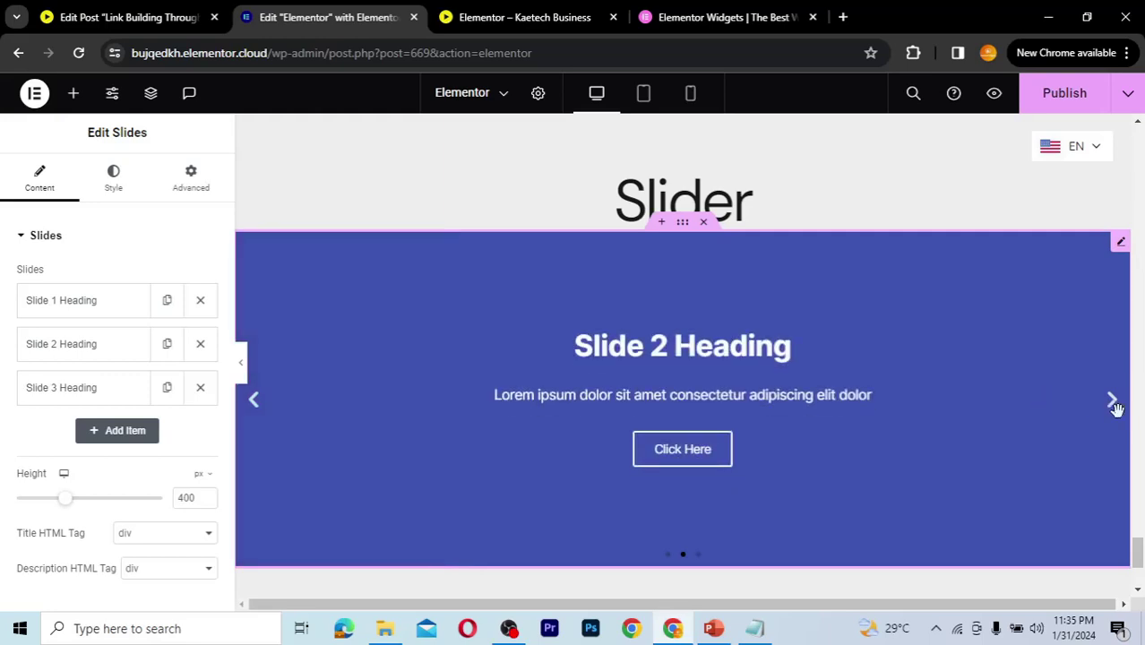
click(1112, 402)
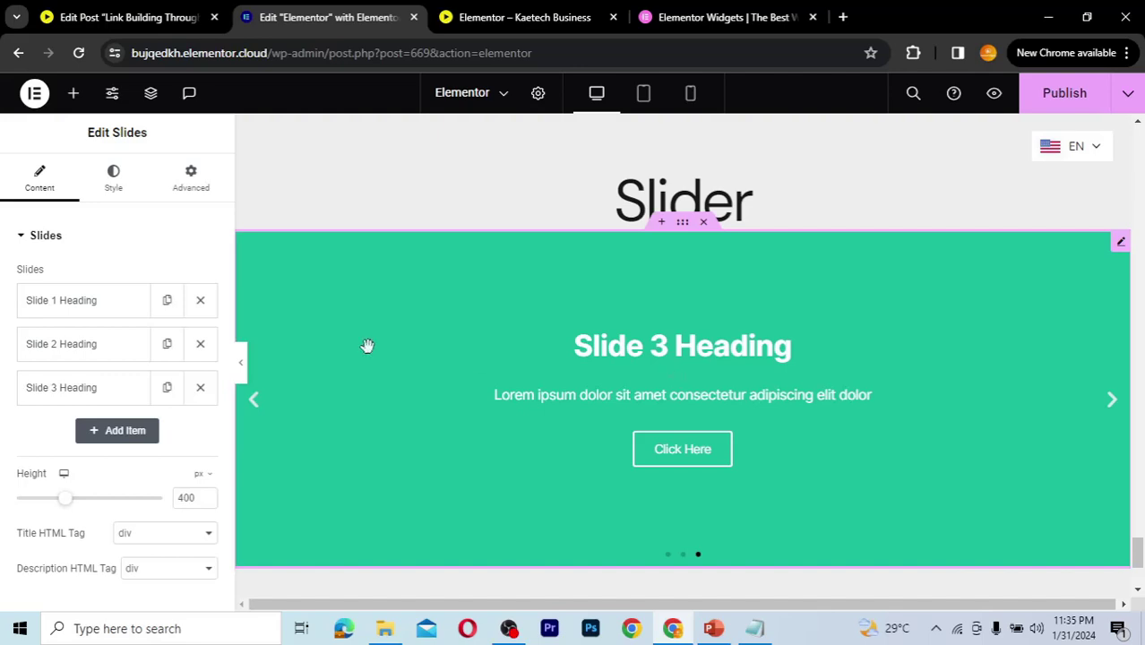
- Set the first slide's background image to the dark studio microphone photo from the media library and bring that slide into view
click(89, 312)
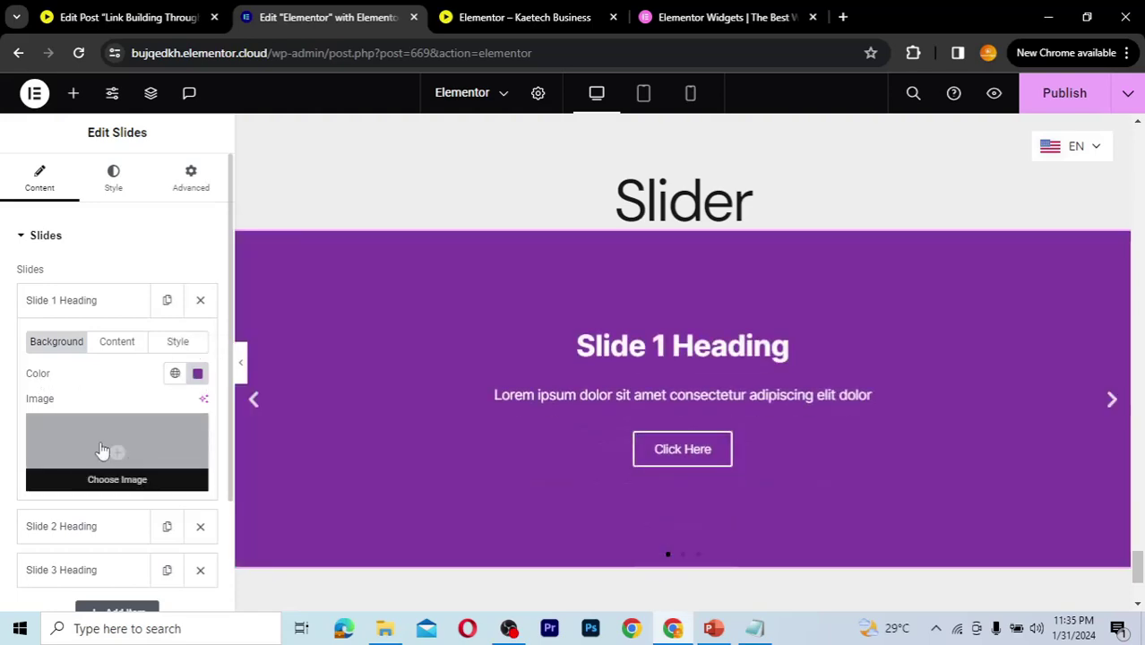
click(119, 451)
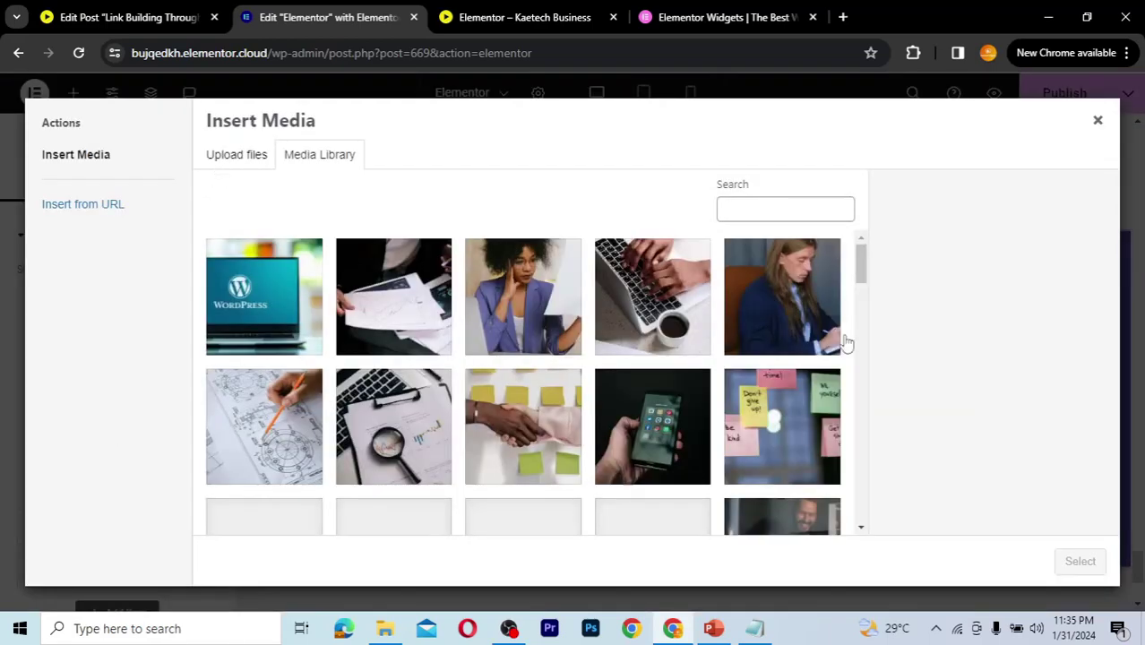
drag(863, 256, 844, 532)
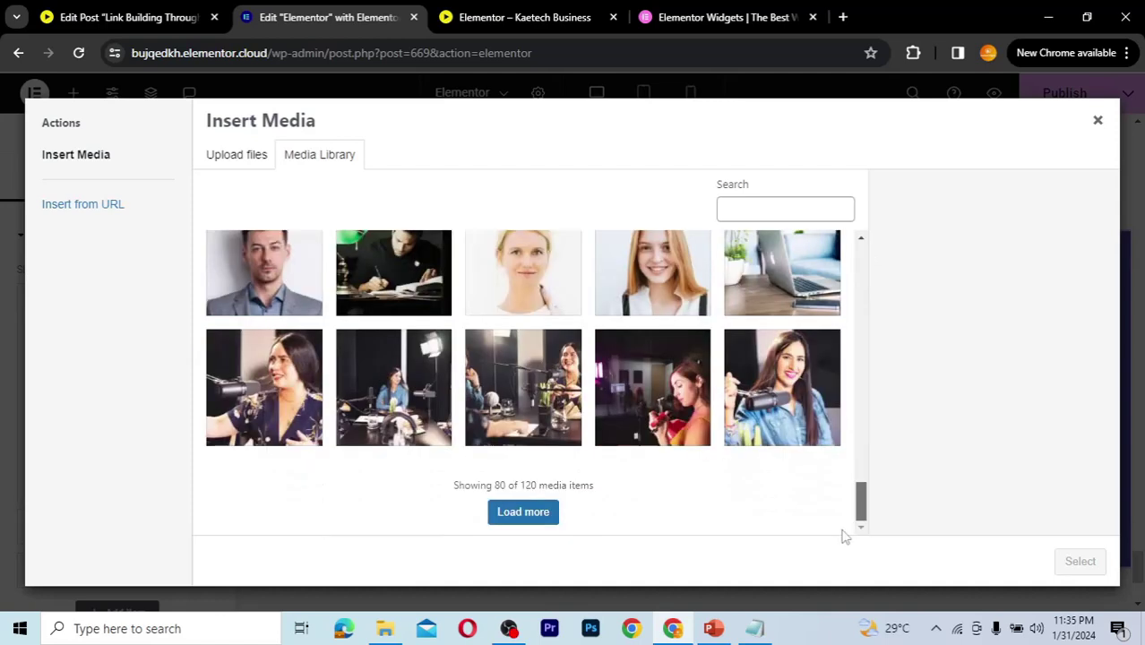
click(414, 400)
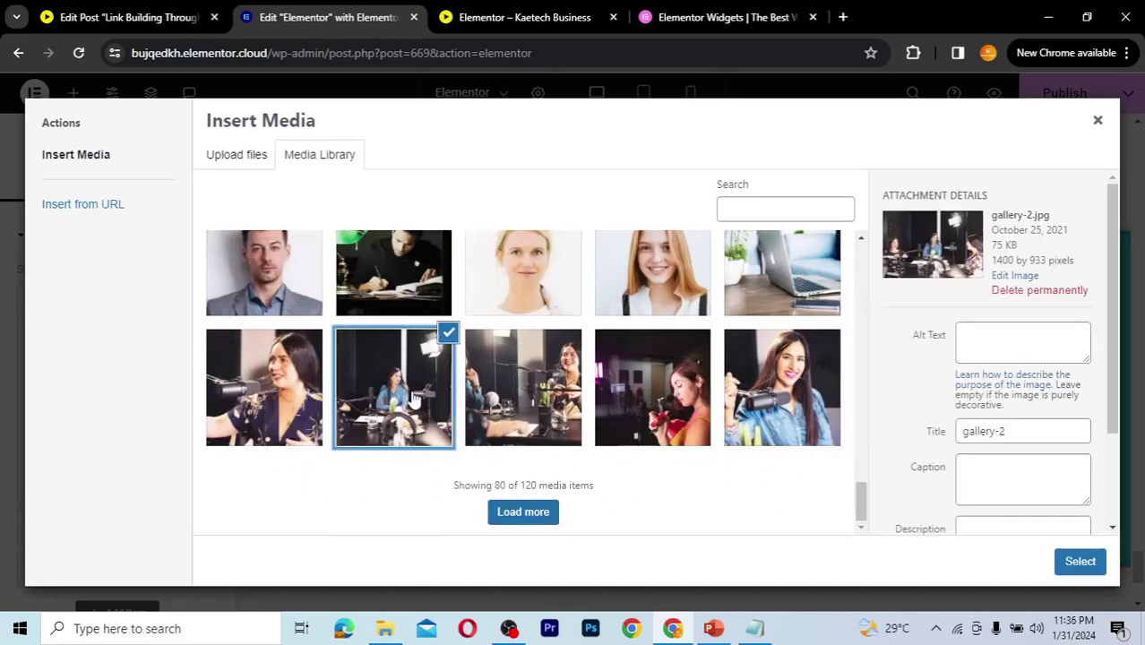
click(533, 511)
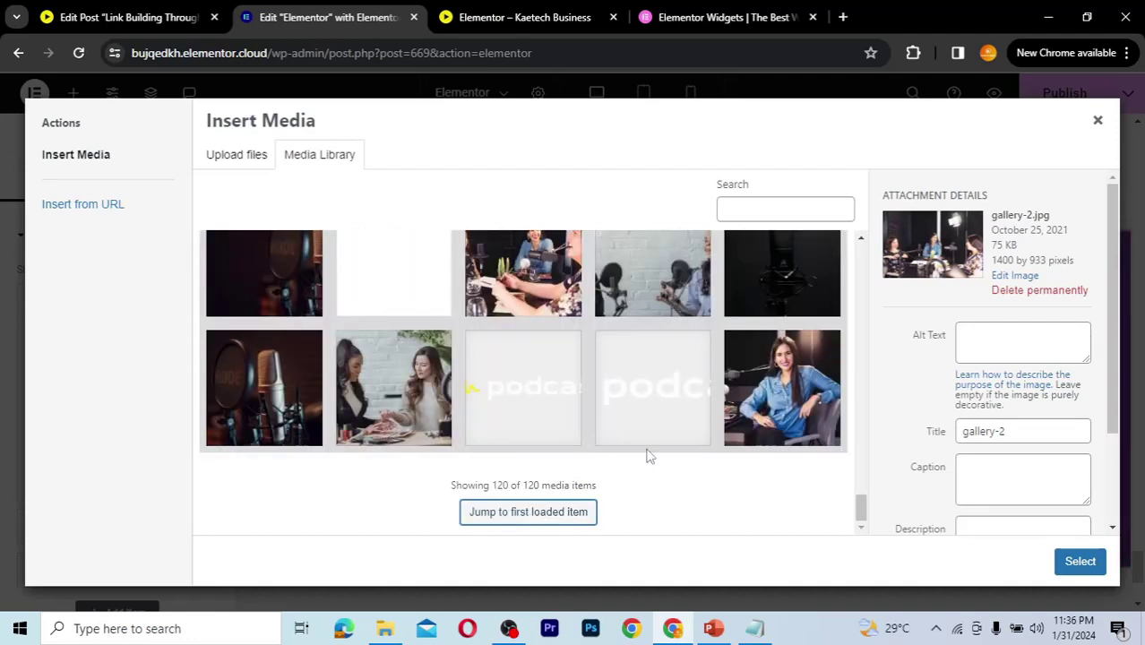
scroll(860, 497, up, 1)
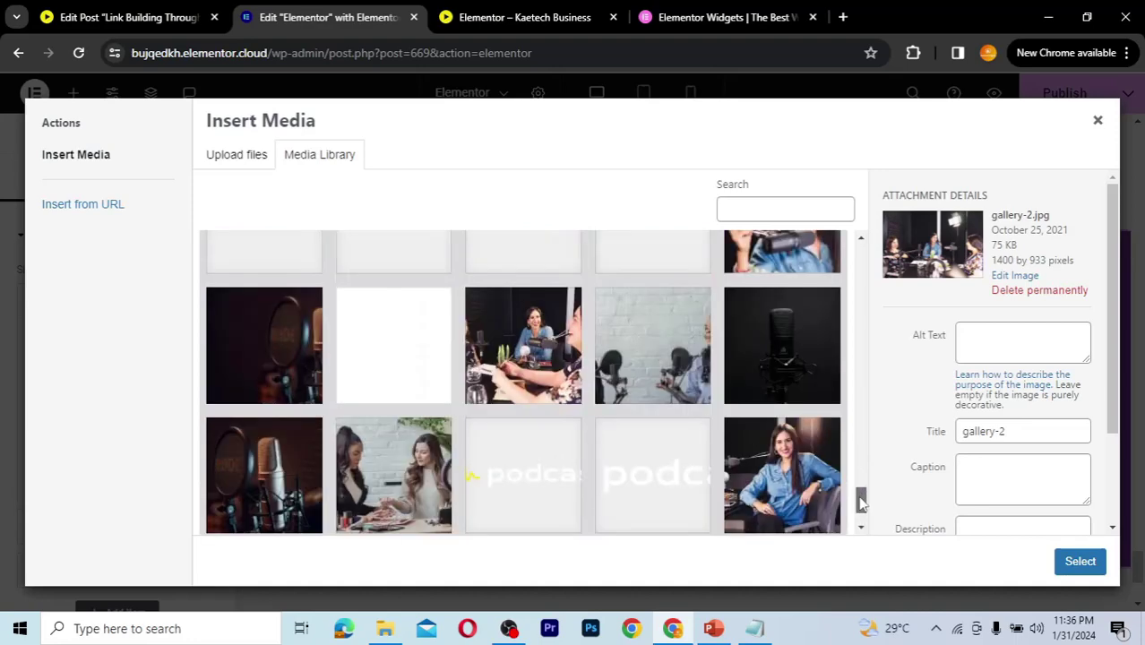
click(774, 358)
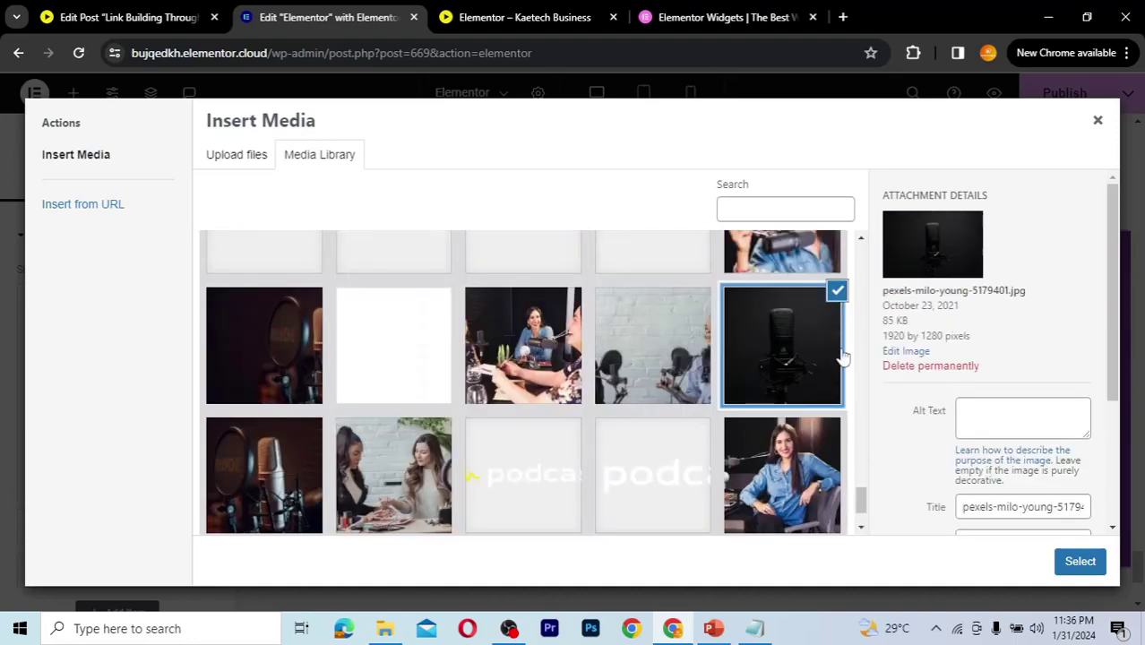
click(1095, 566)
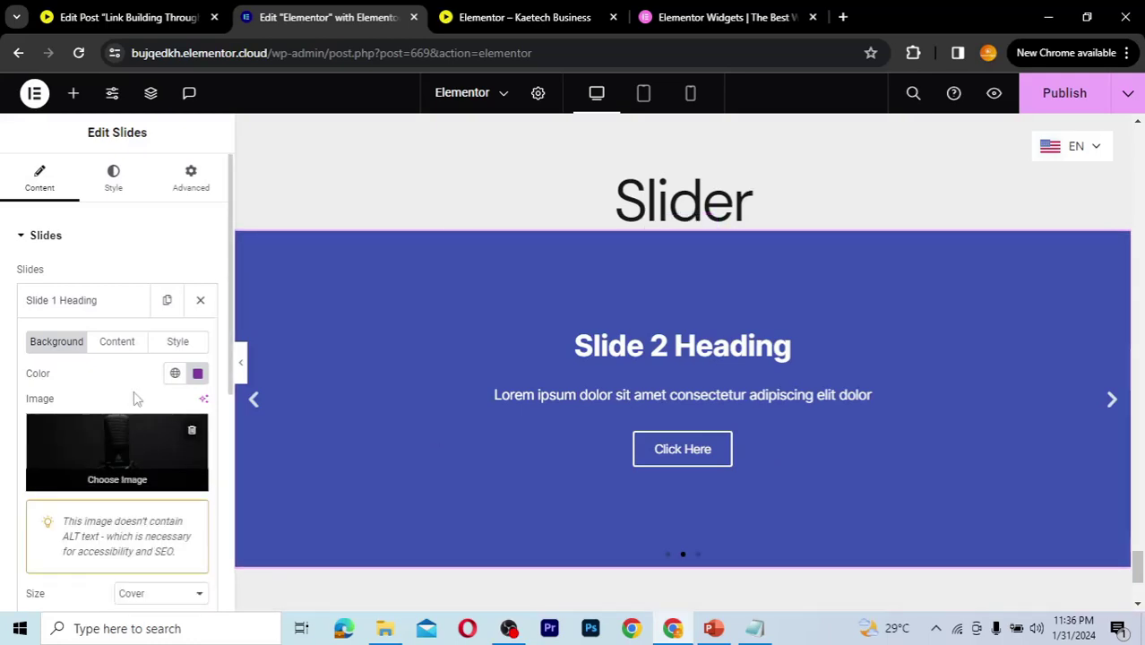
click(254, 400)
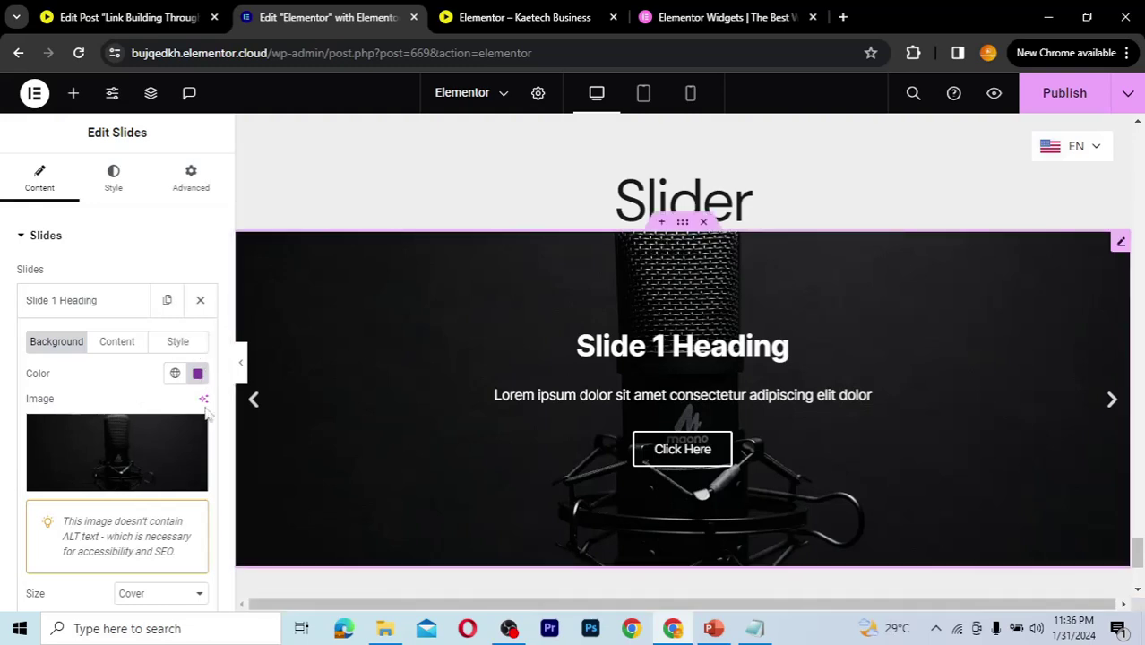
scroll(126, 408, down, 1)
scroll(122, 409, up, 1)
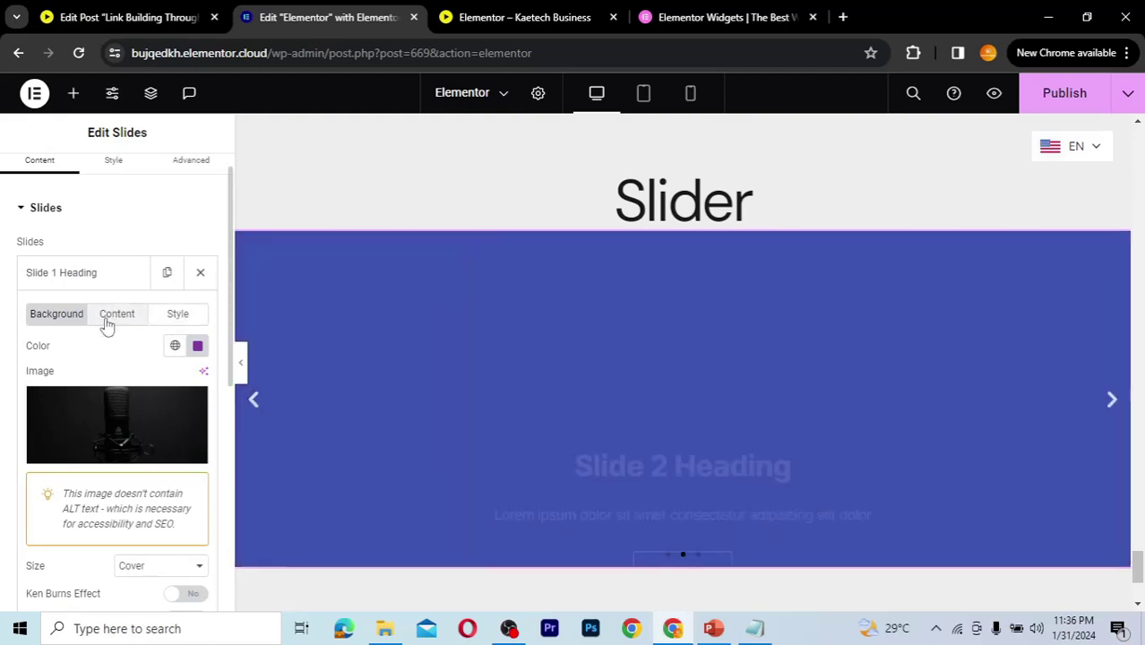
- Set the first slide's title to "Best Podcast in the World"
click(106, 324)
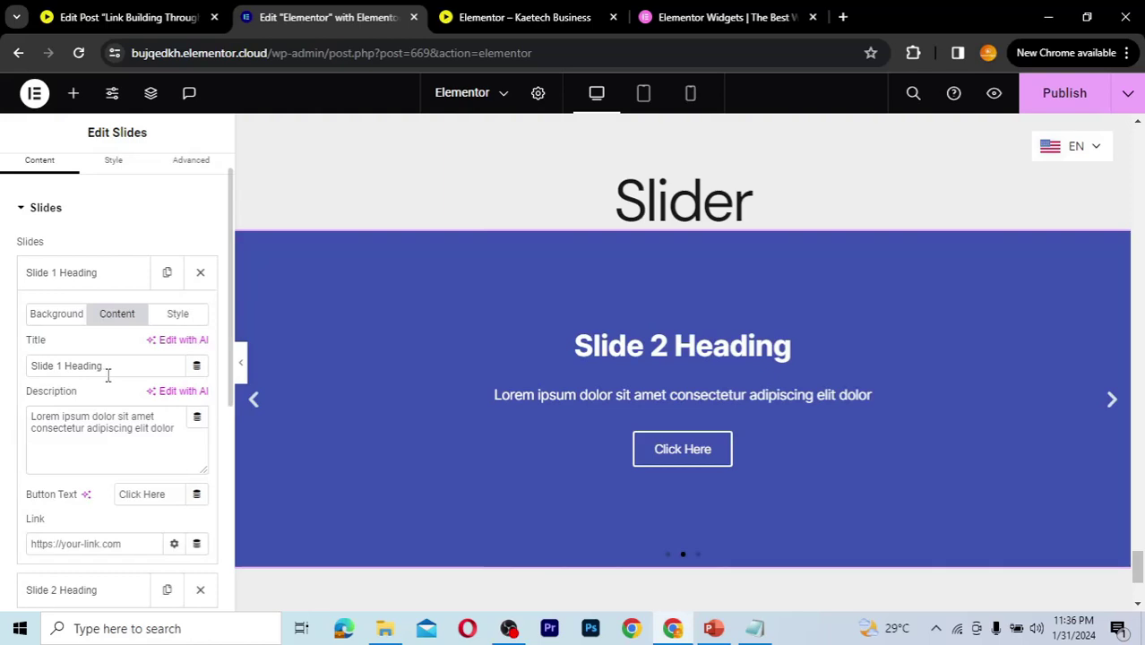
click(255, 403)
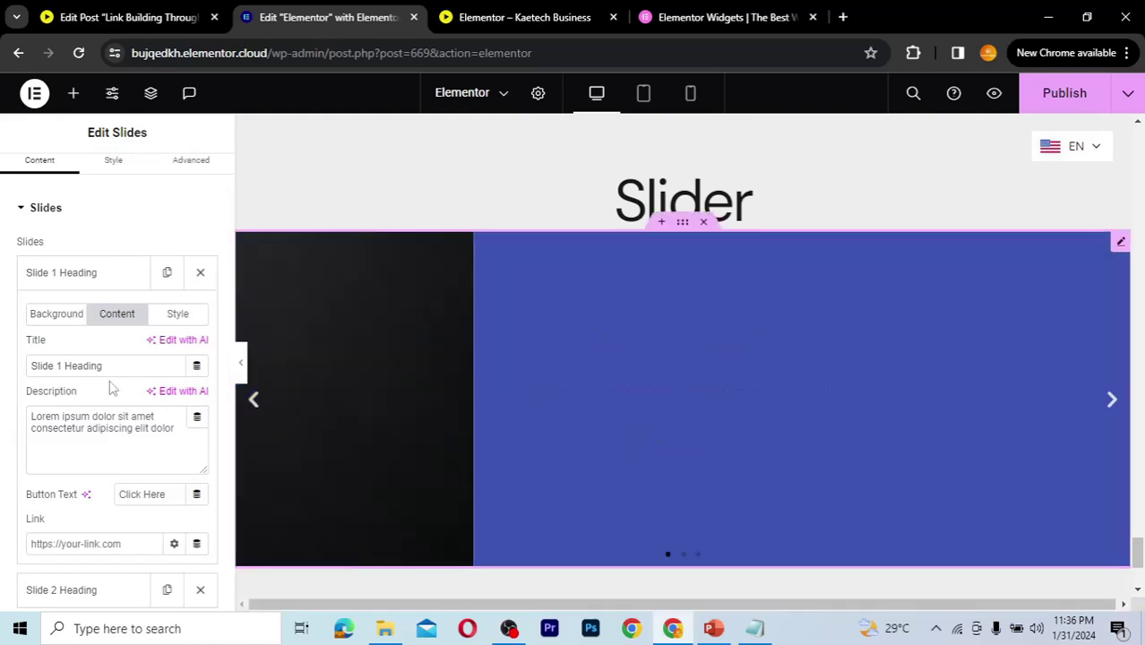
drag(110, 365, 13, 373)
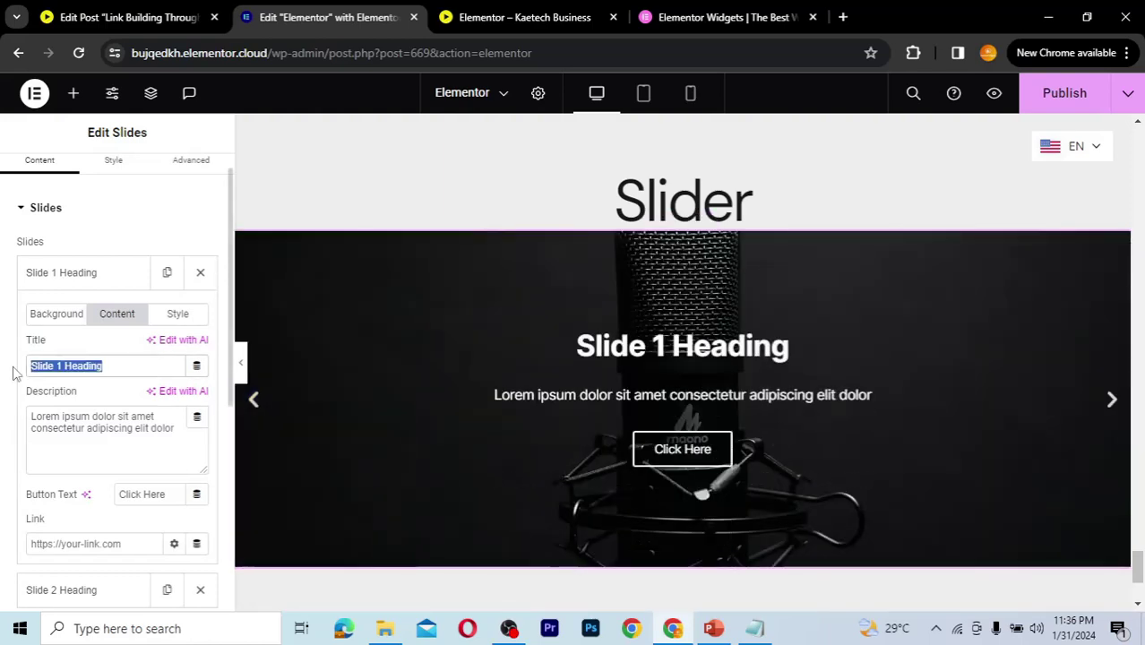
text(B)
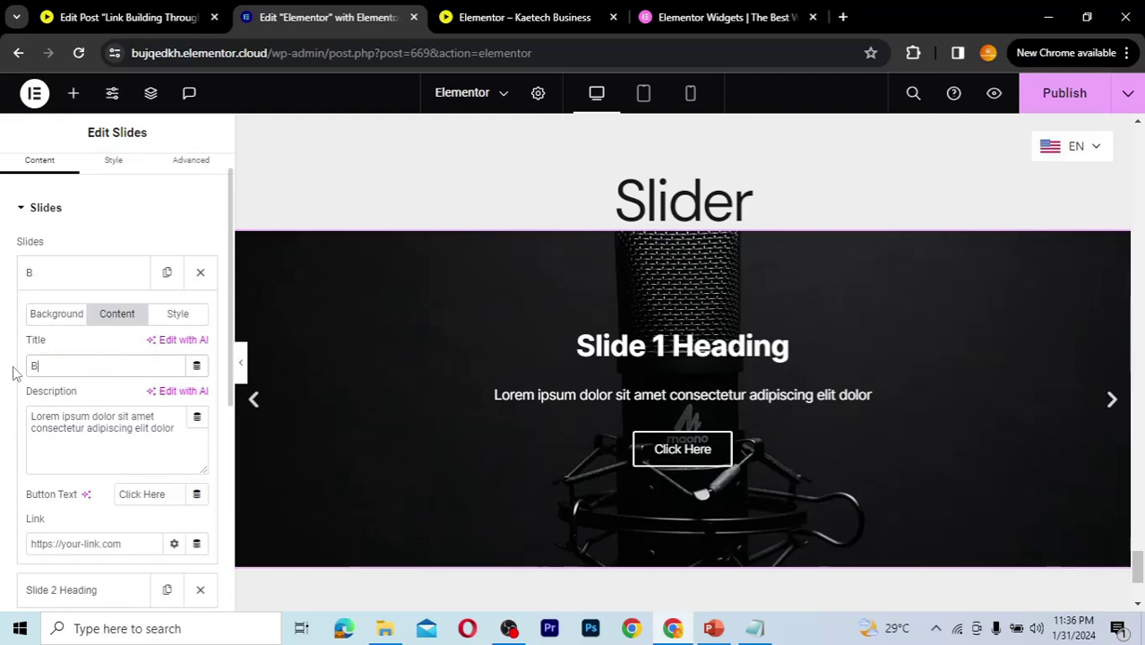
text(est Podcast in )
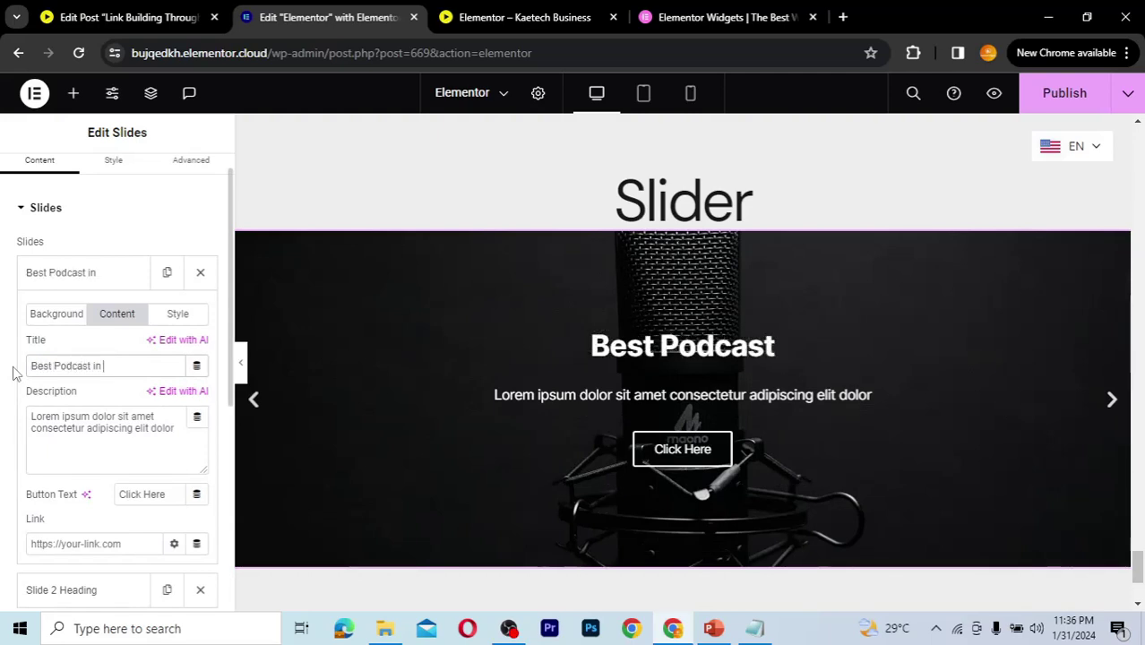
text(the World)
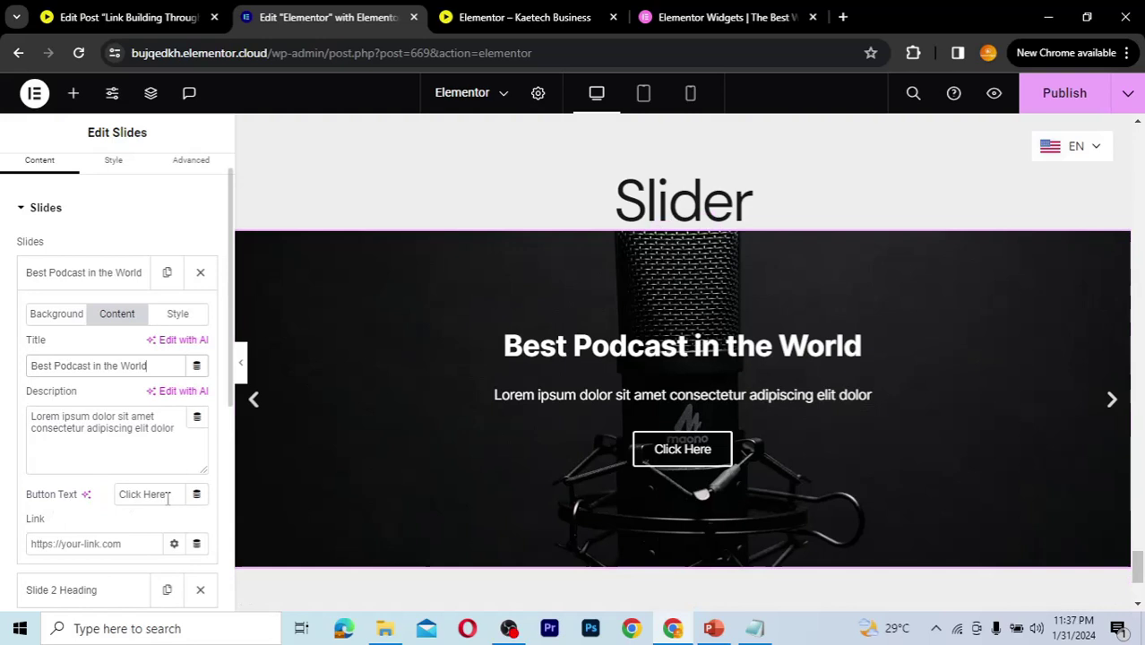
- Set the first slide's button text to "Listen Now" and its link to "#"
drag(174, 495, 105, 504)
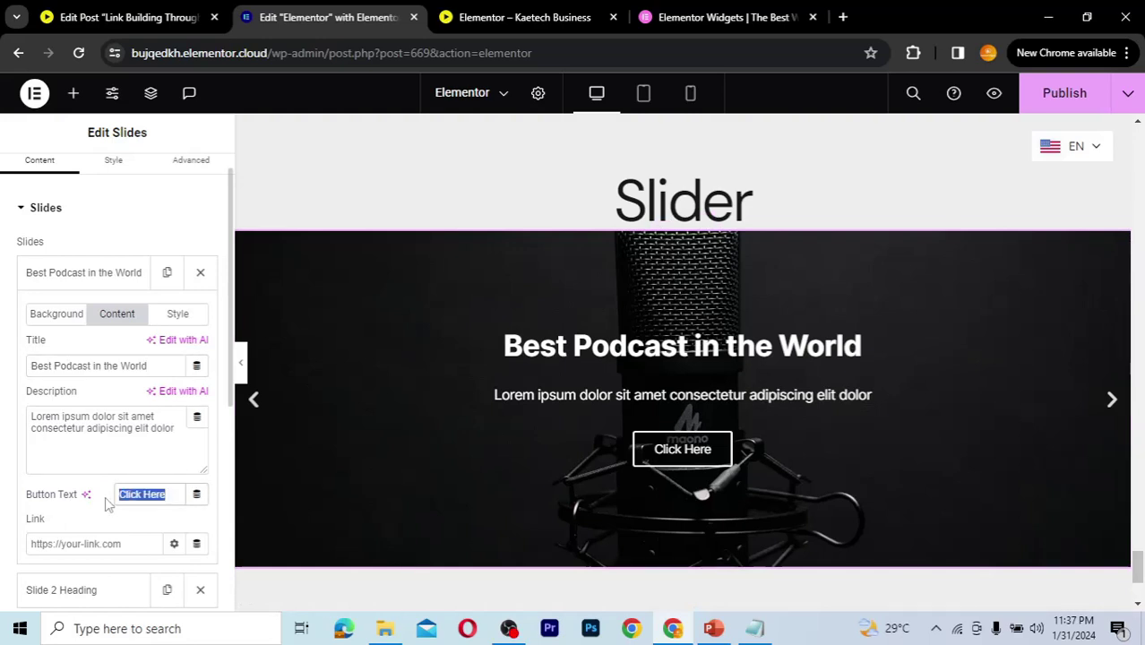
text(Liste)
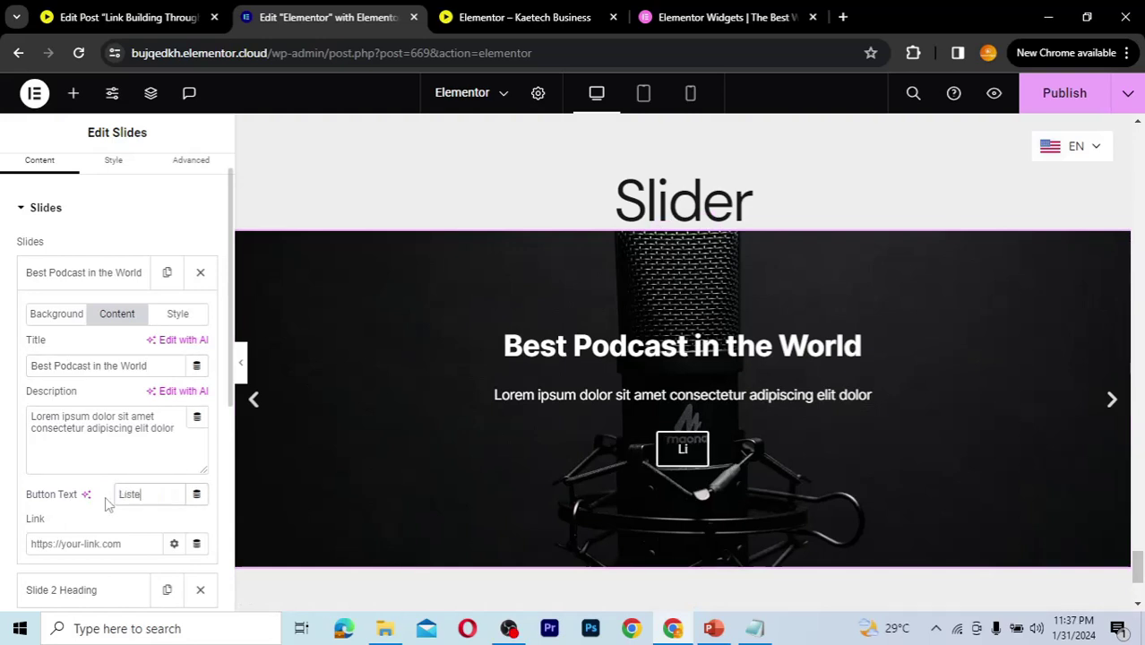
text(n Now)
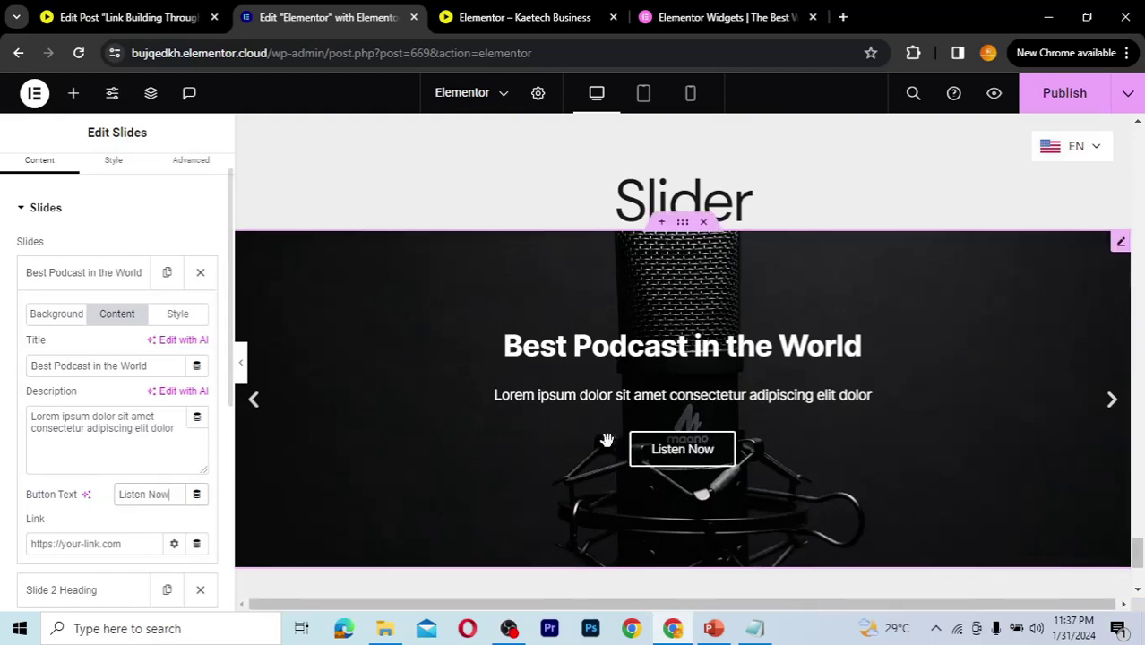
scroll(77, 480, down, 1)
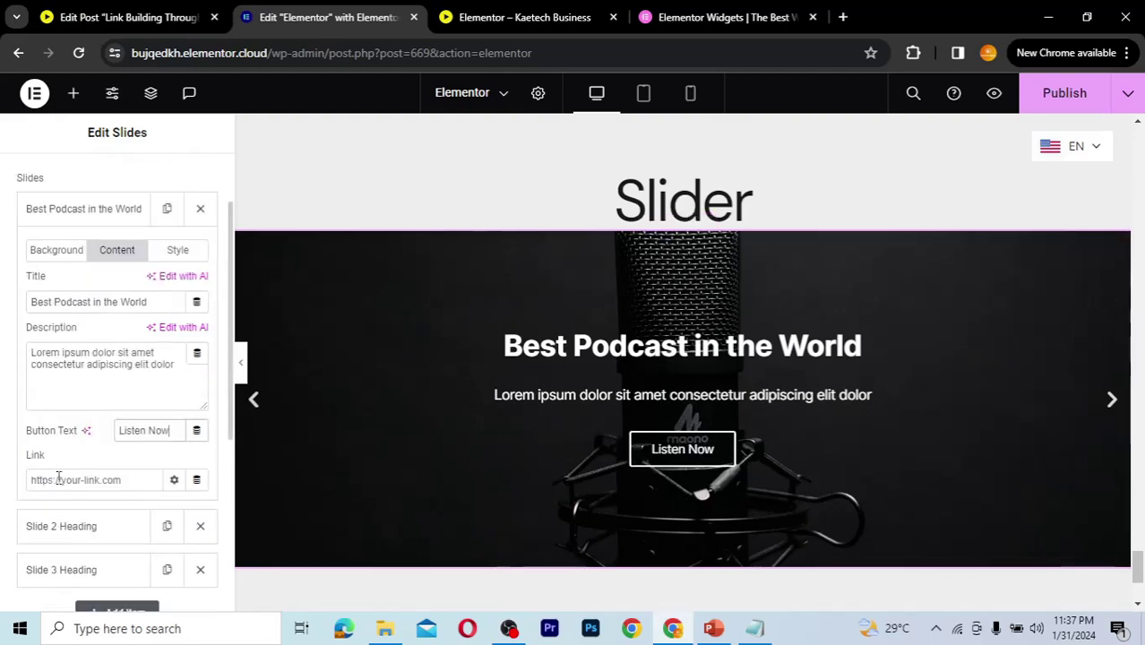
click(31, 480)
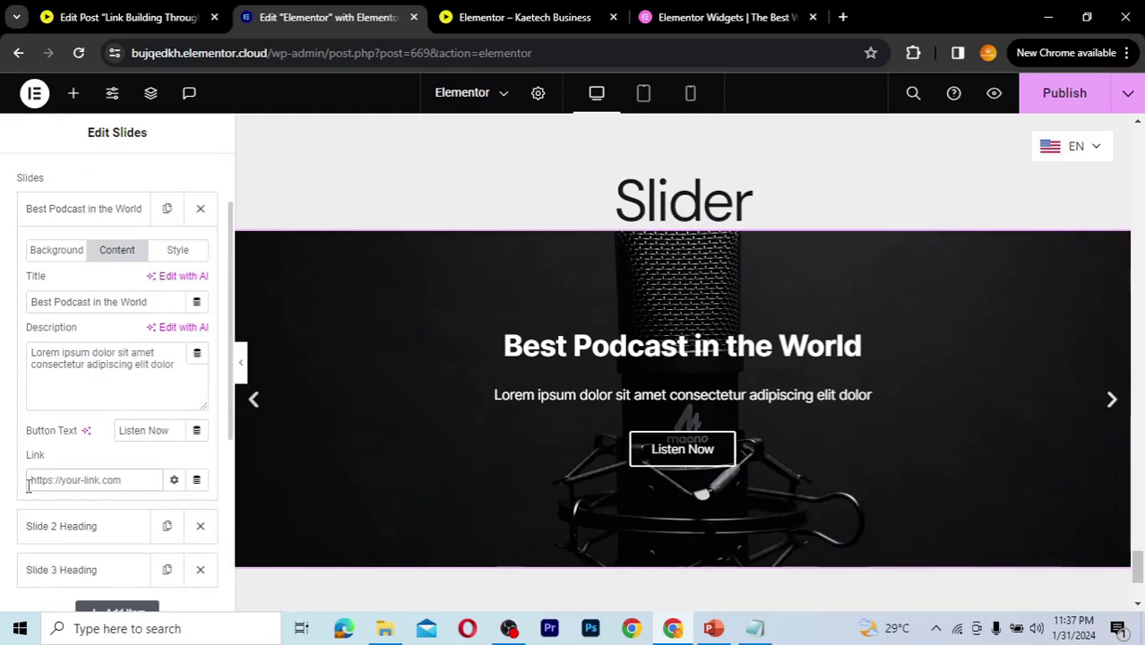
text(#)
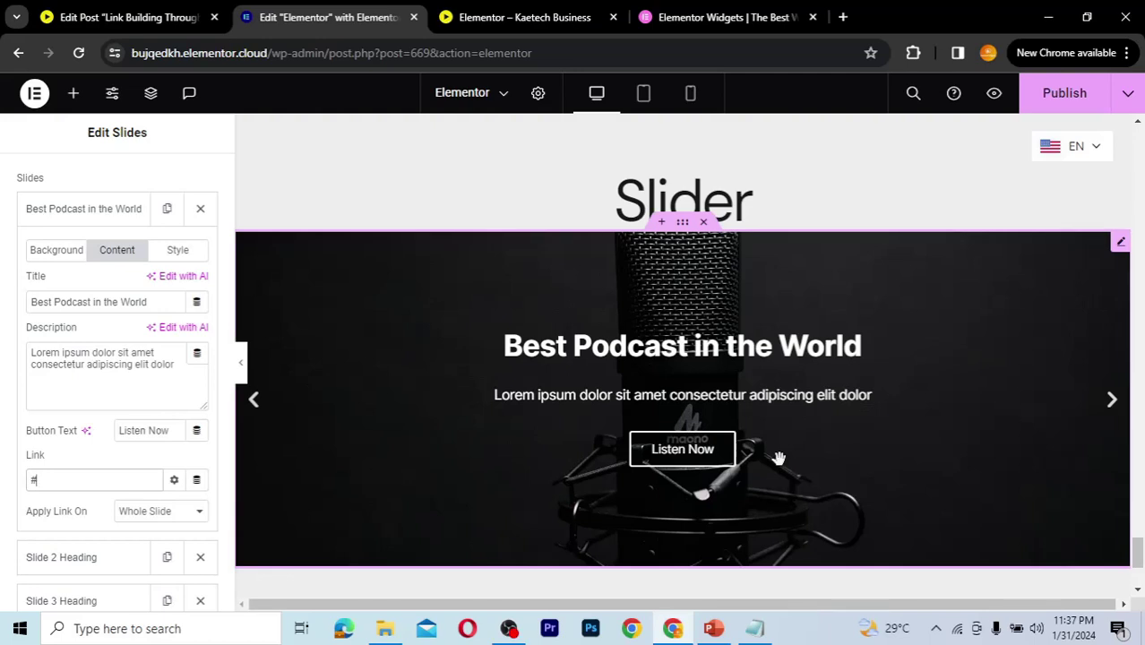
- Enable custom styling for the first slide to view its position, alignment, content color and text shadow options
click(178, 252)
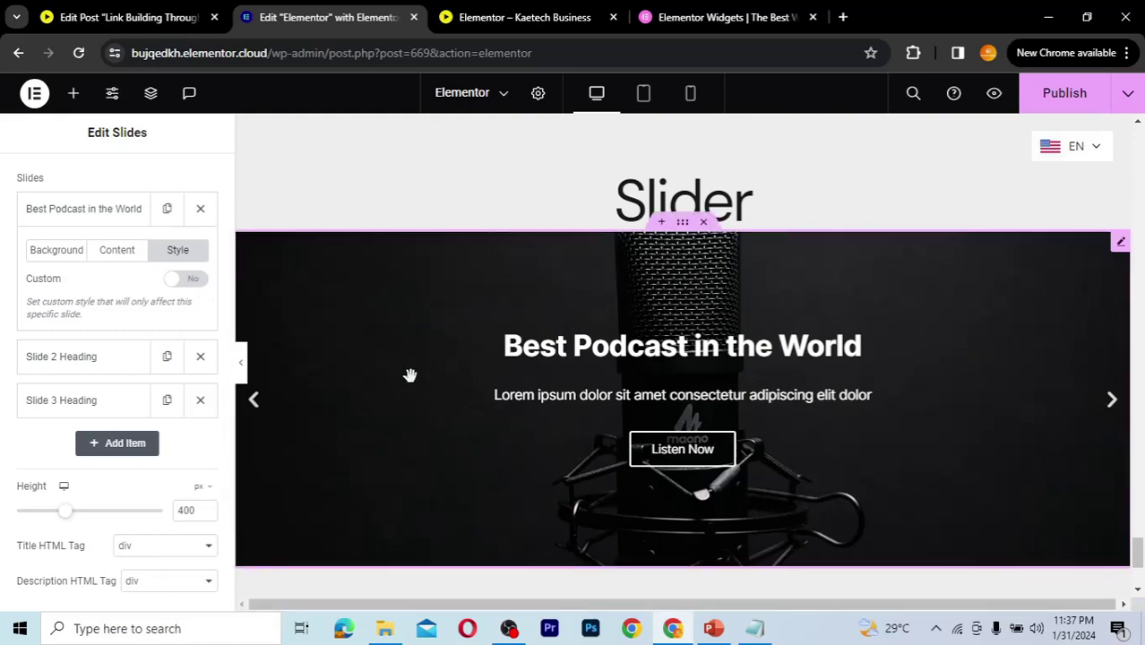
click(192, 281)
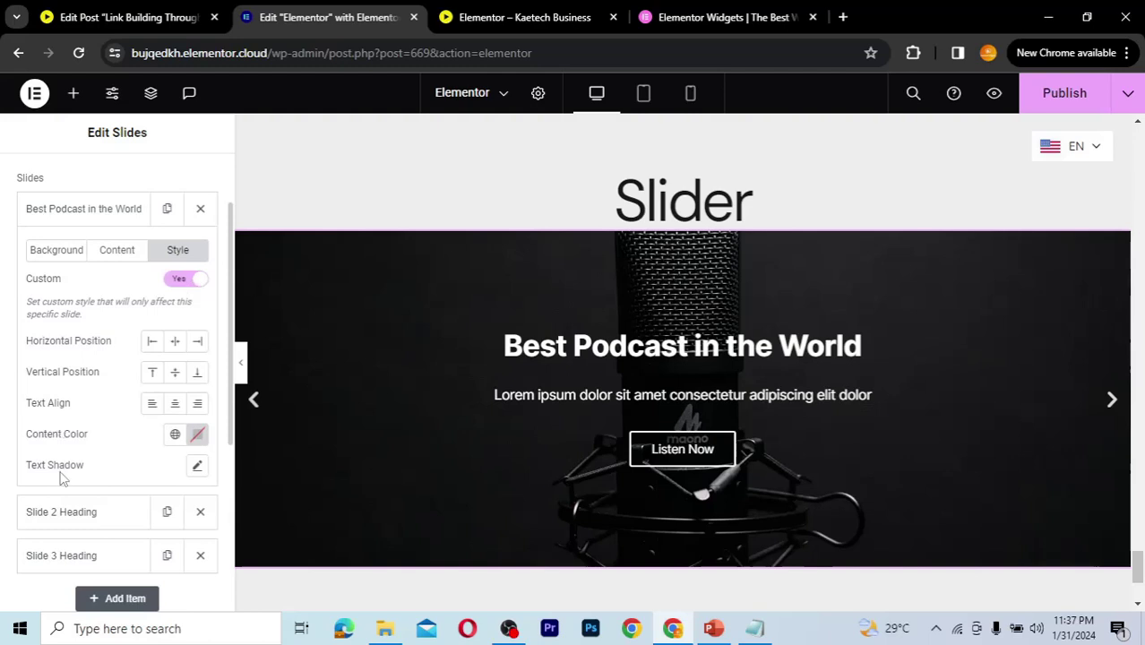
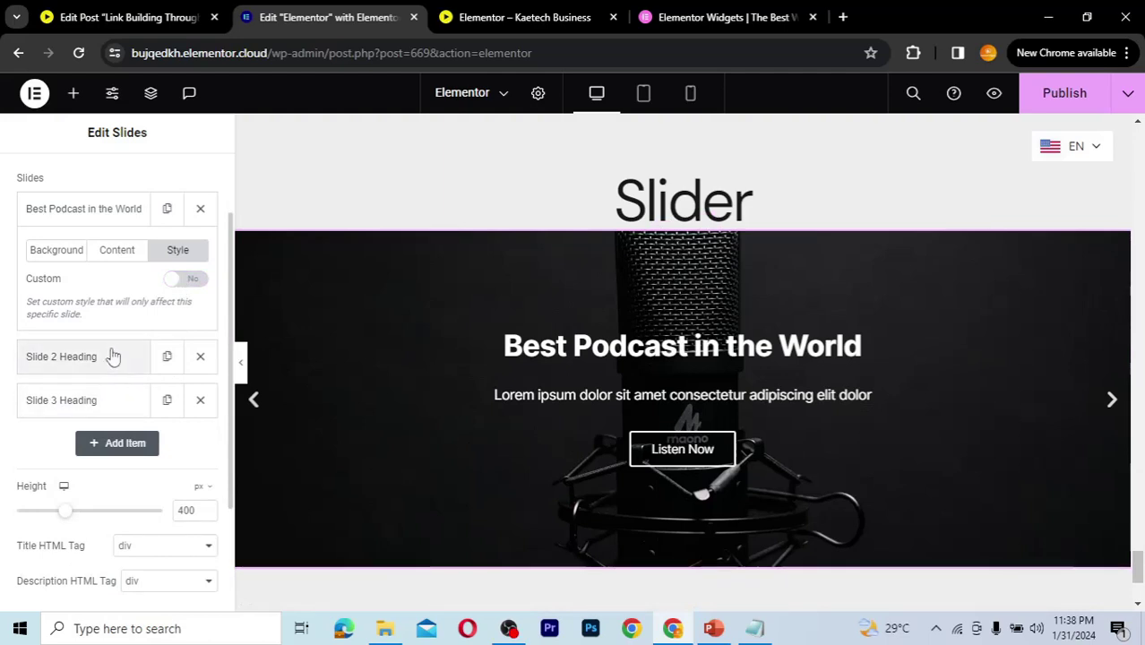
- Set the second slide's background image to the smiling man with headphones on the yellow-and-black triangle pattern from the media library
click(113, 356)
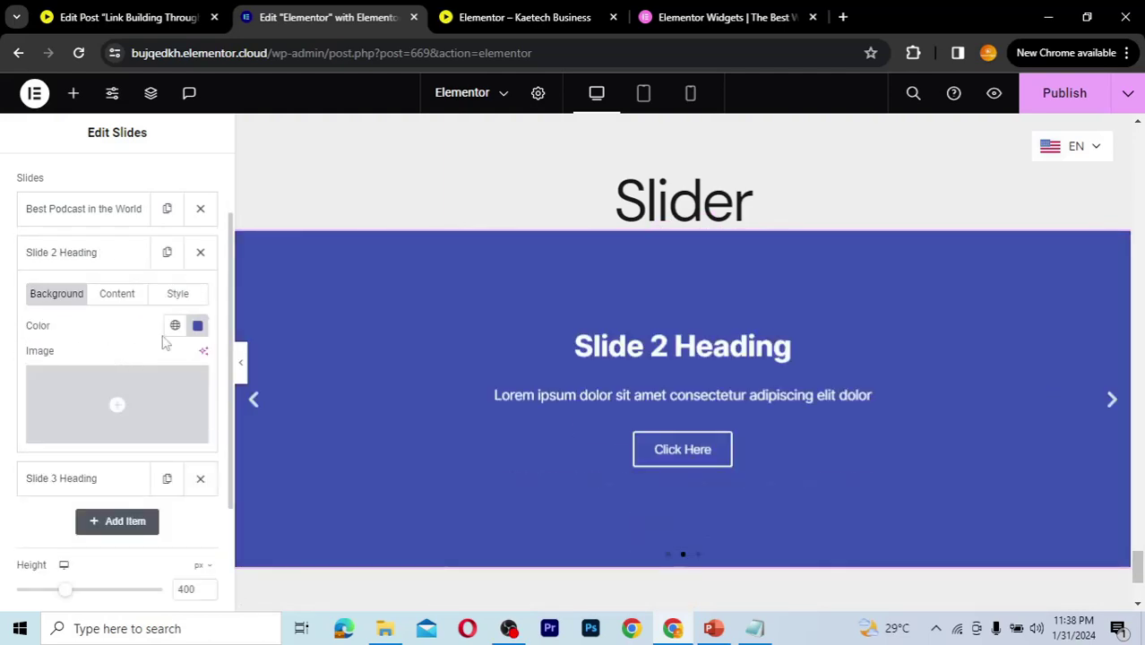
click(117, 401)
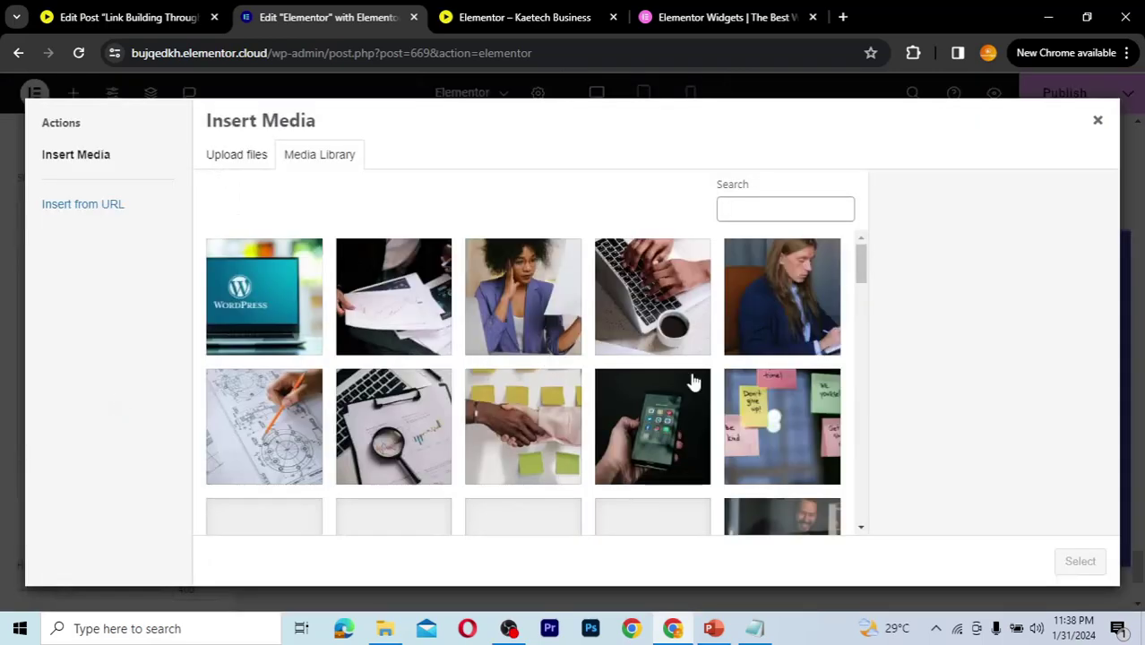
scroll(692, 382, down, 4)
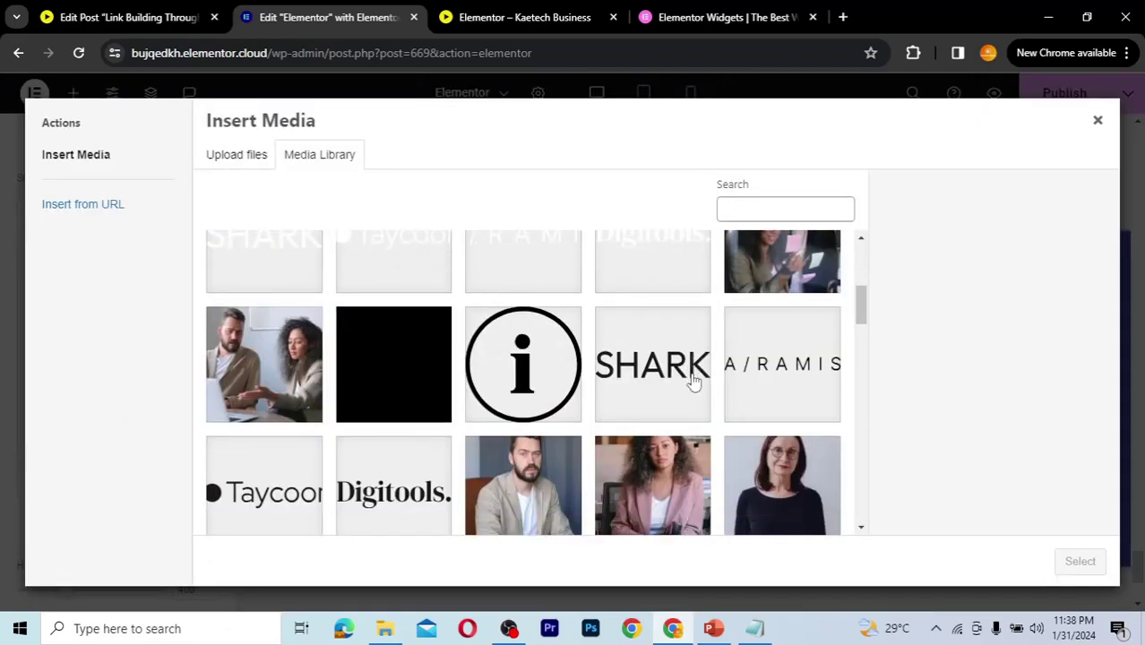
scroll(693, 382, down, 4)
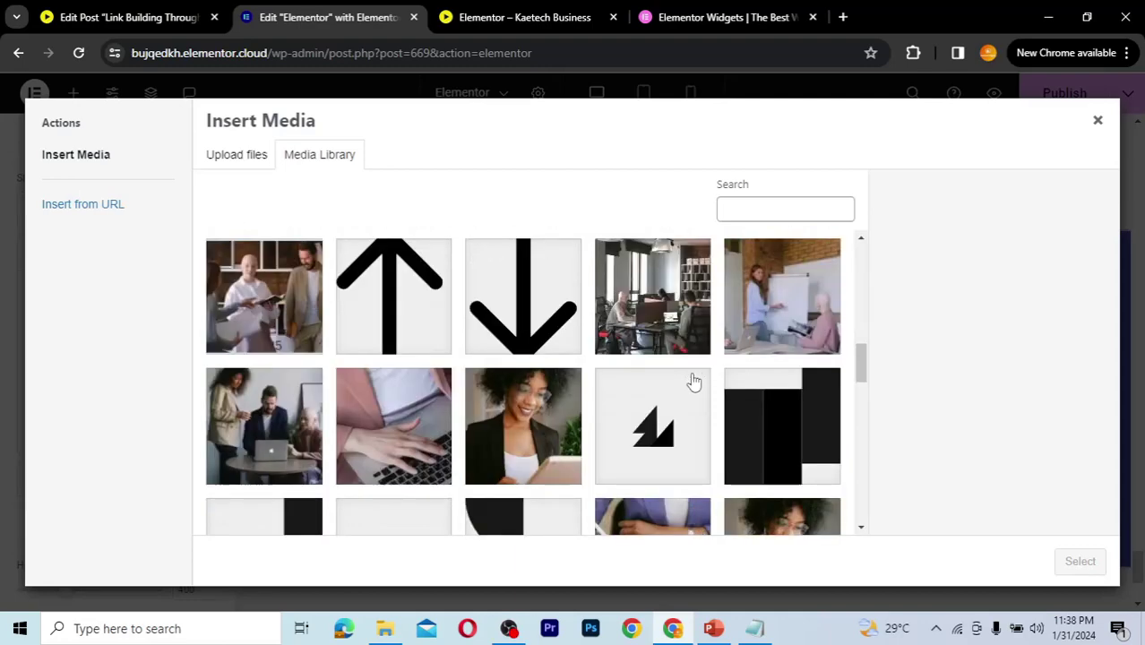
scroll(692, 382, down, 8)
click(523, 512)
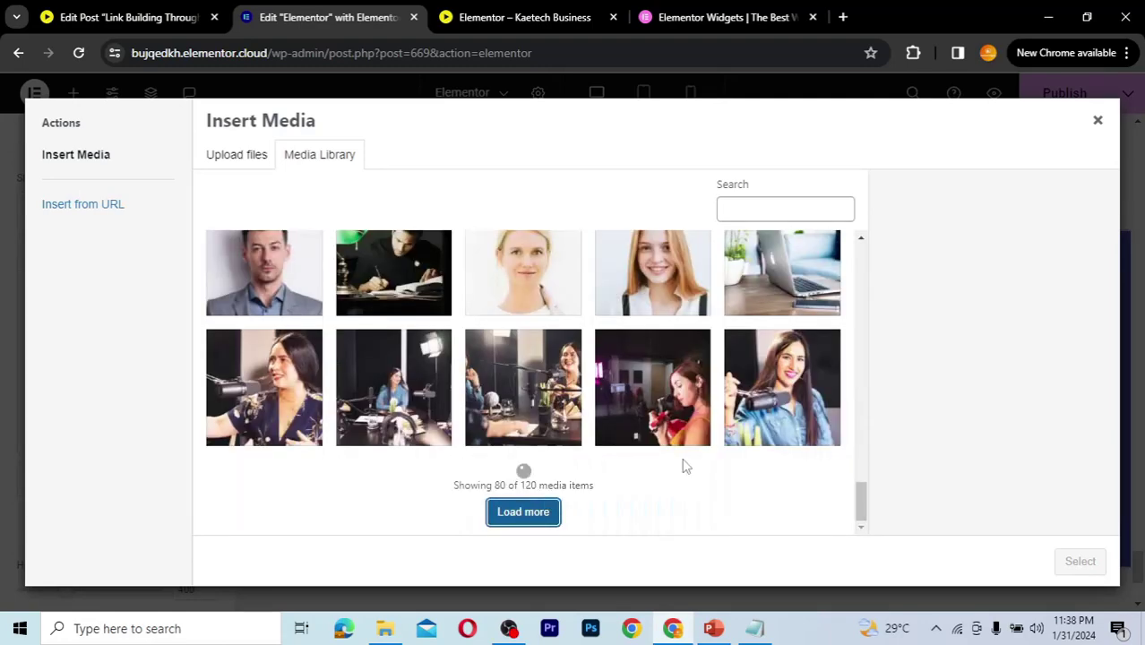
scroll(684, 466, down, 8)
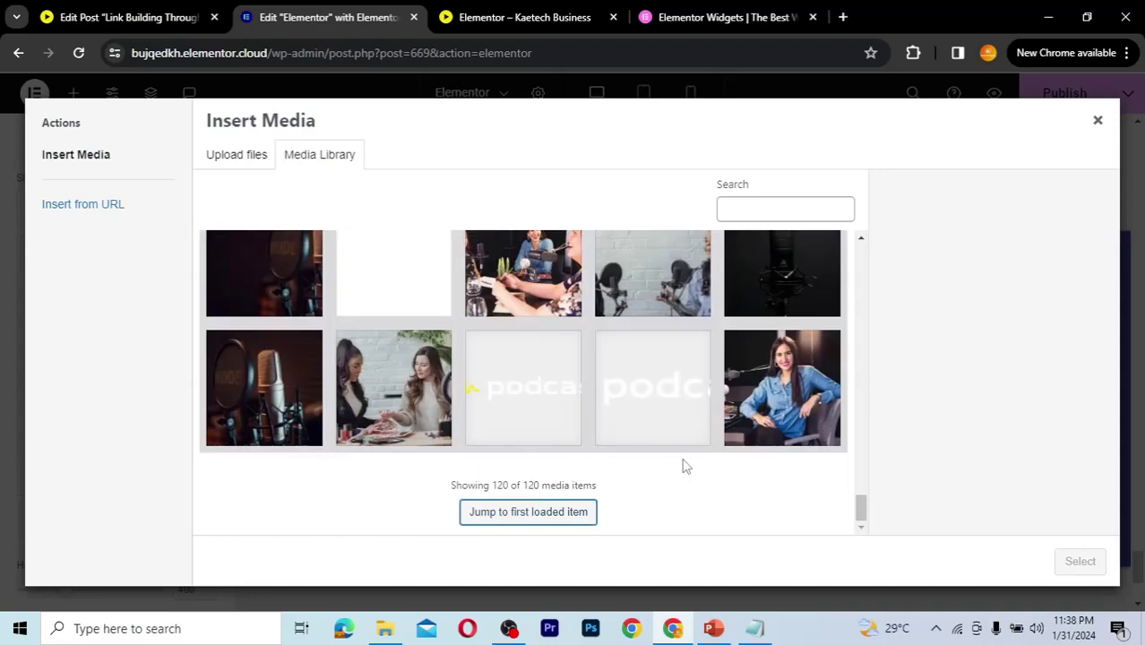
scroll(684, 465, up, 10)
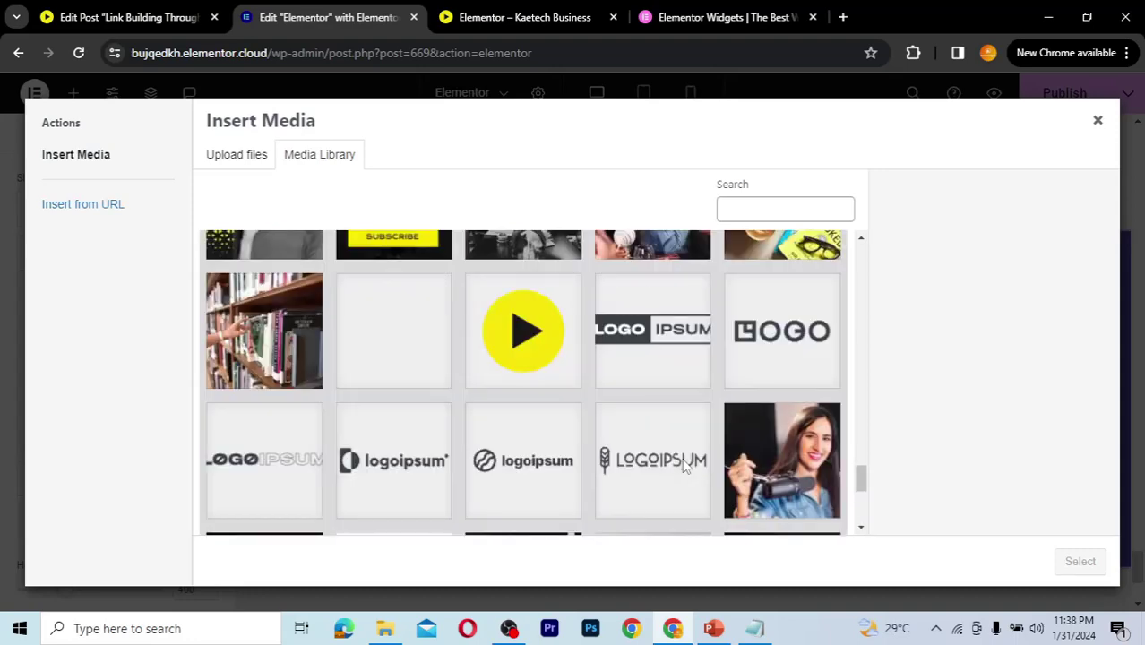
scroll(684, 465, up, 2)
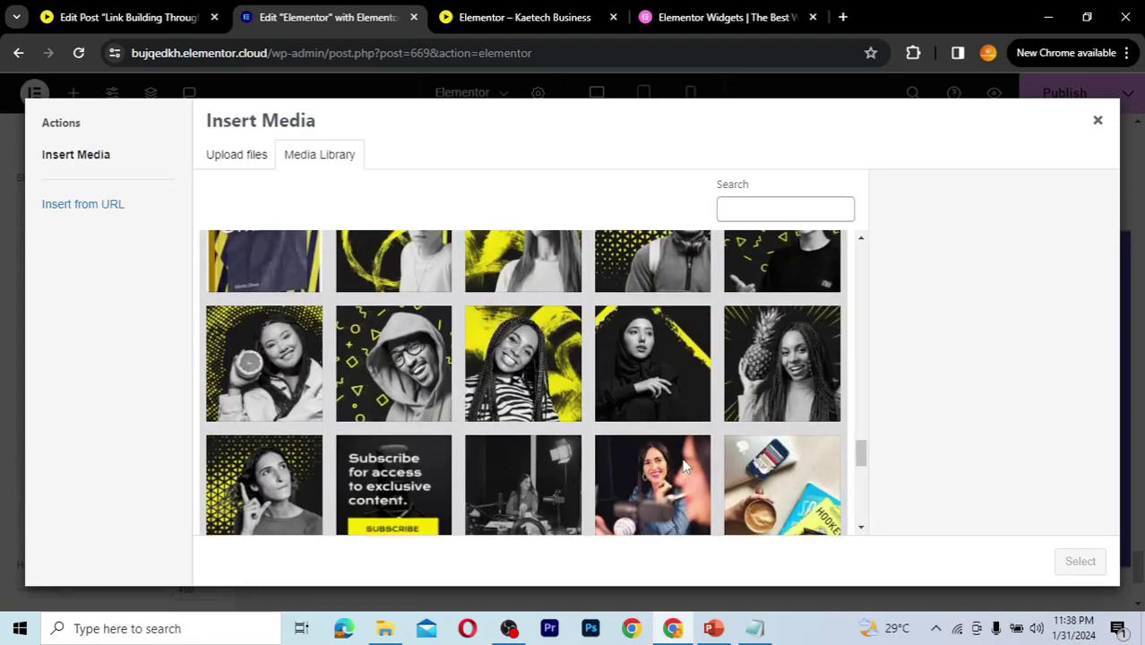
scroll(683, 465, up, 2)
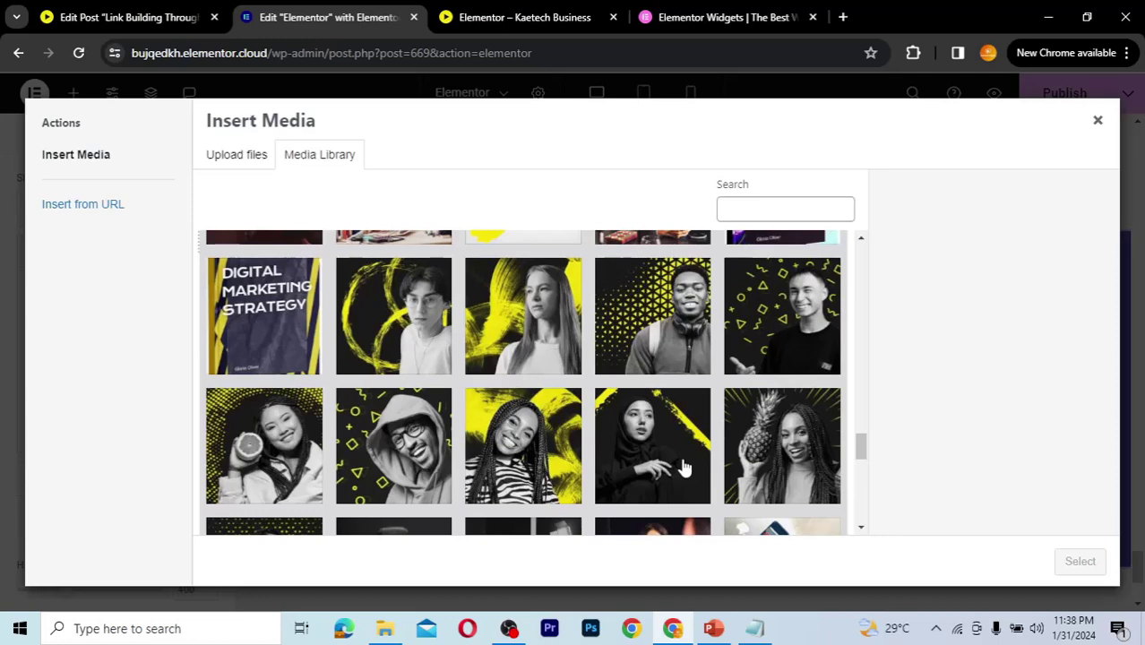
click(643, 299)
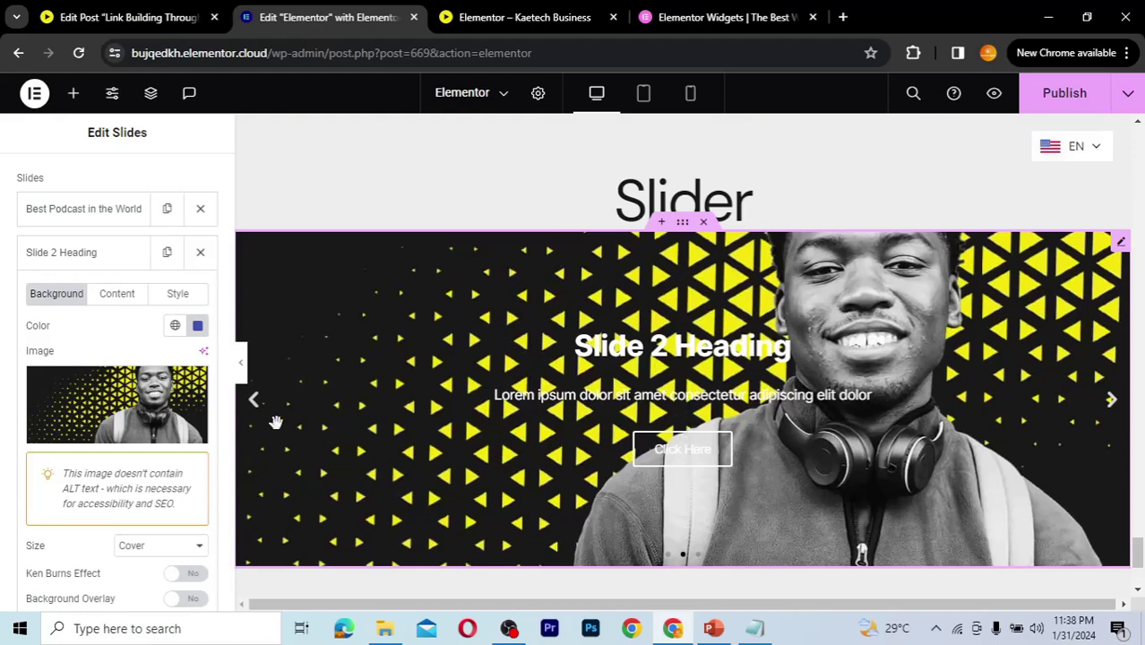
- Enable the background overlay for the second slide and darken its color to #000000AD
click(122, 298)
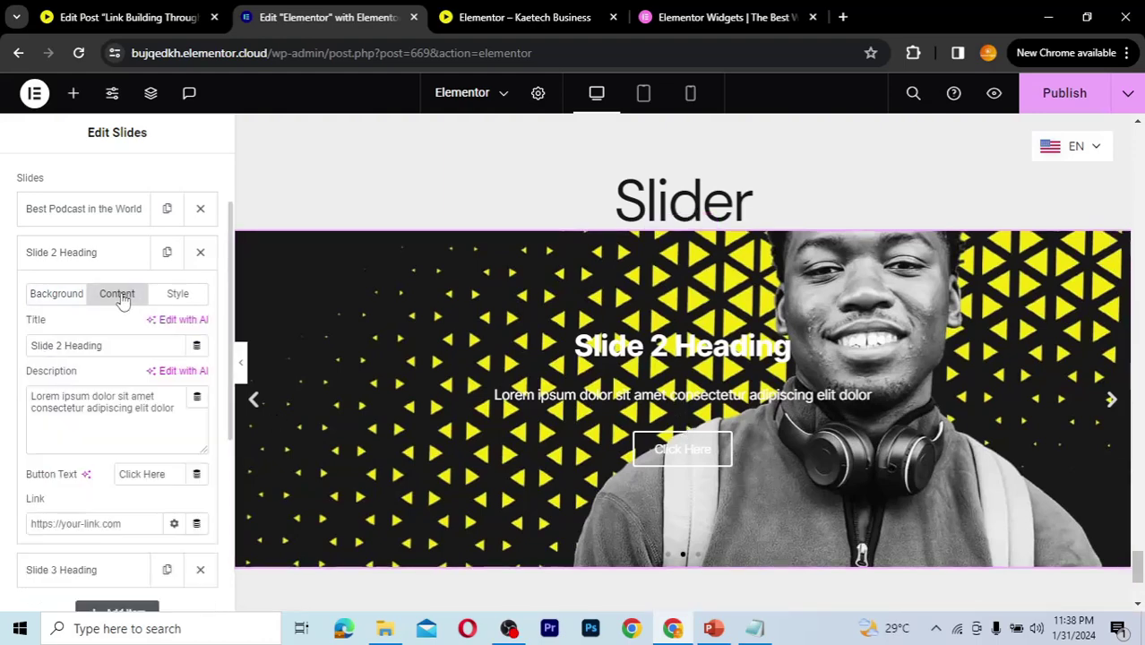
click(54, 295)
scroll(105, 433, down, 2)
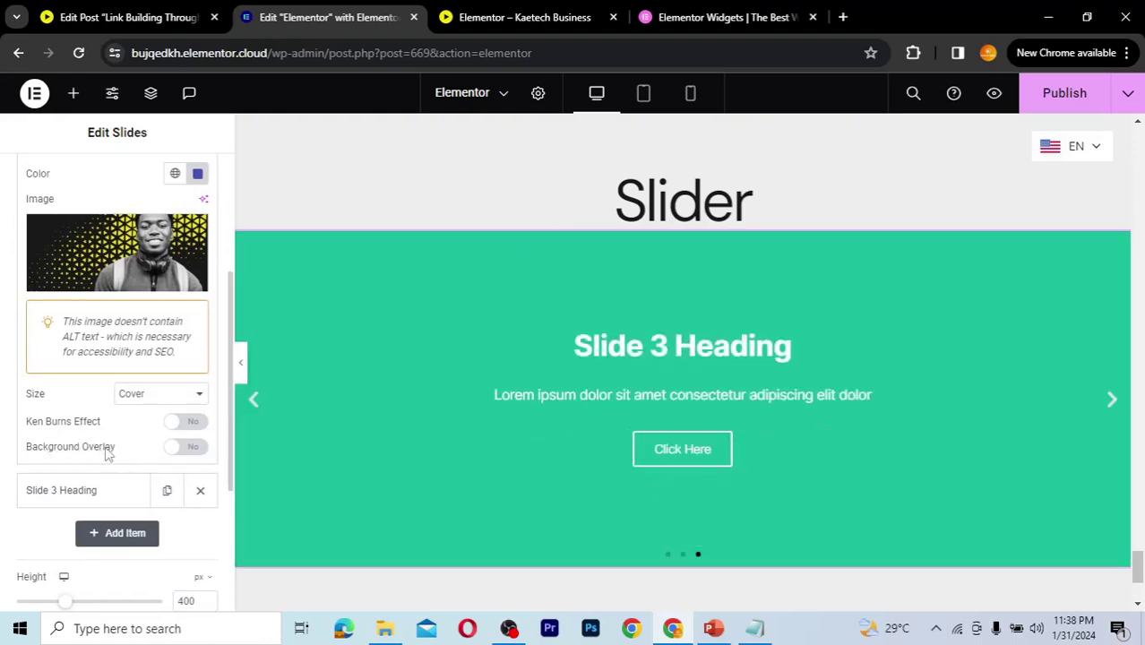
click(188, 448)
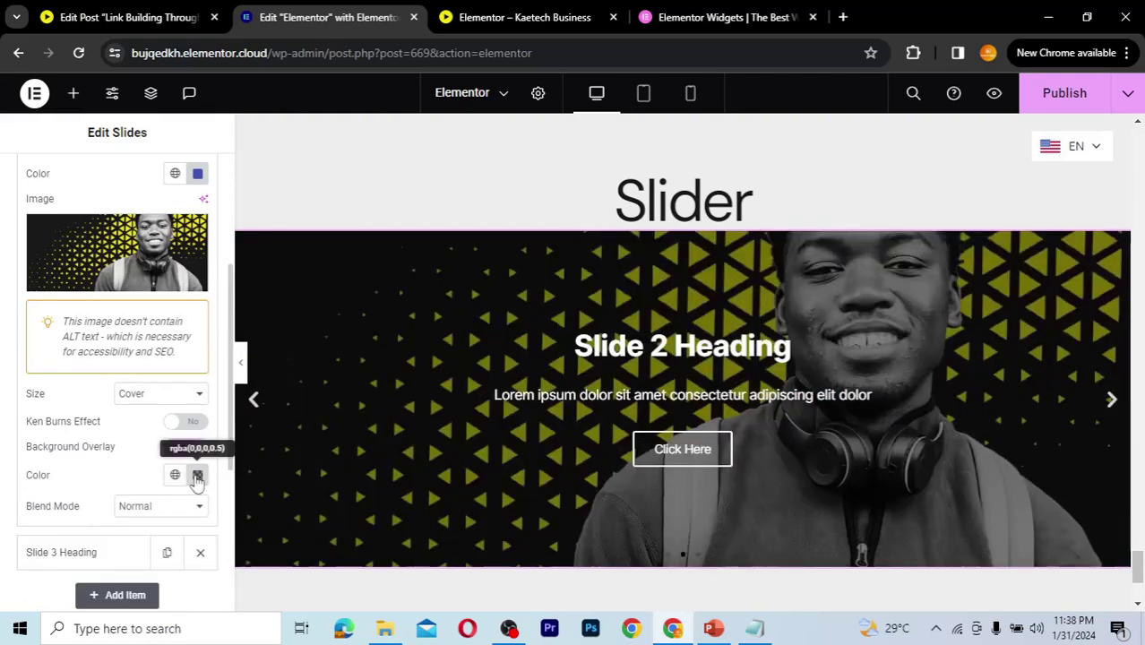
click(197, 475)
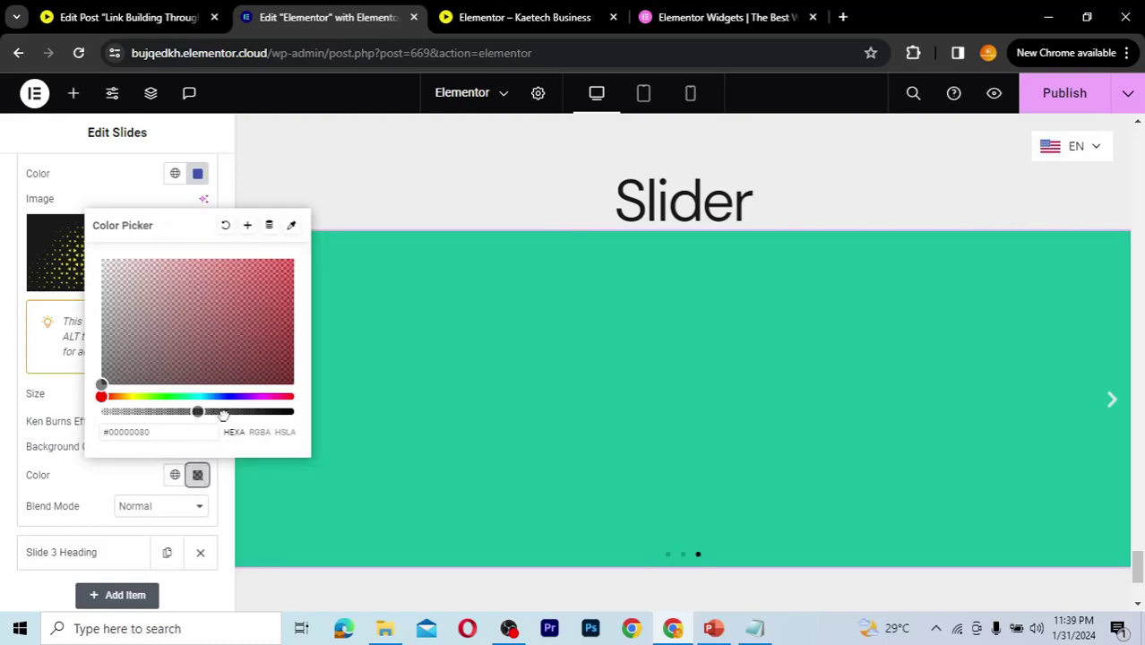
drag(223, 415, 234, 412)
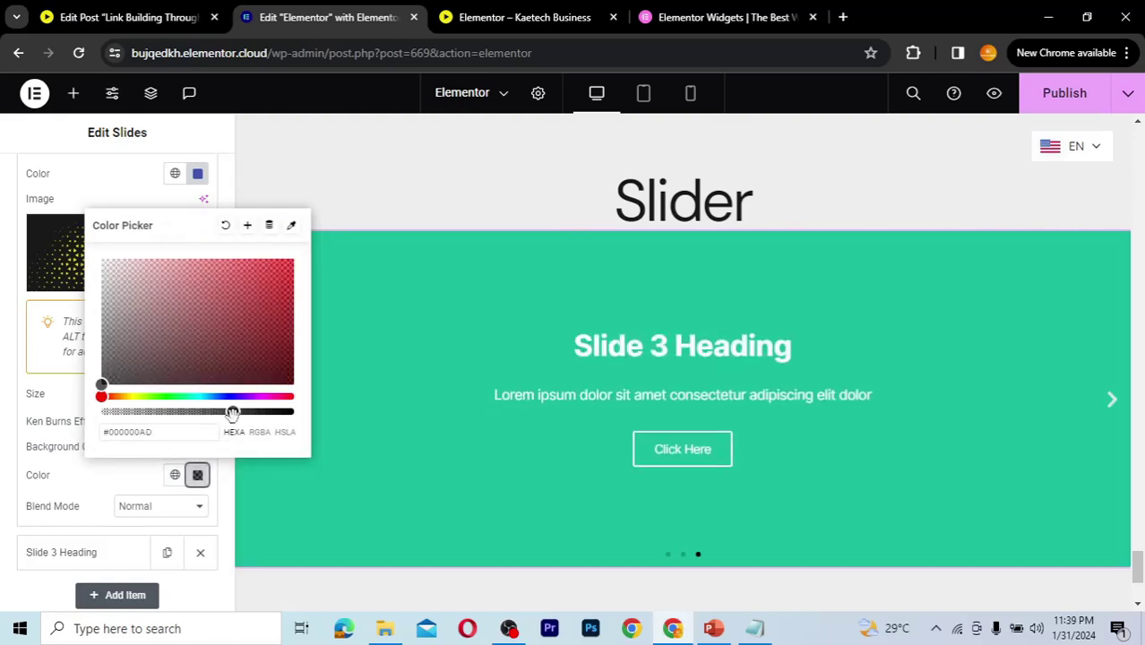
click(96, 493)
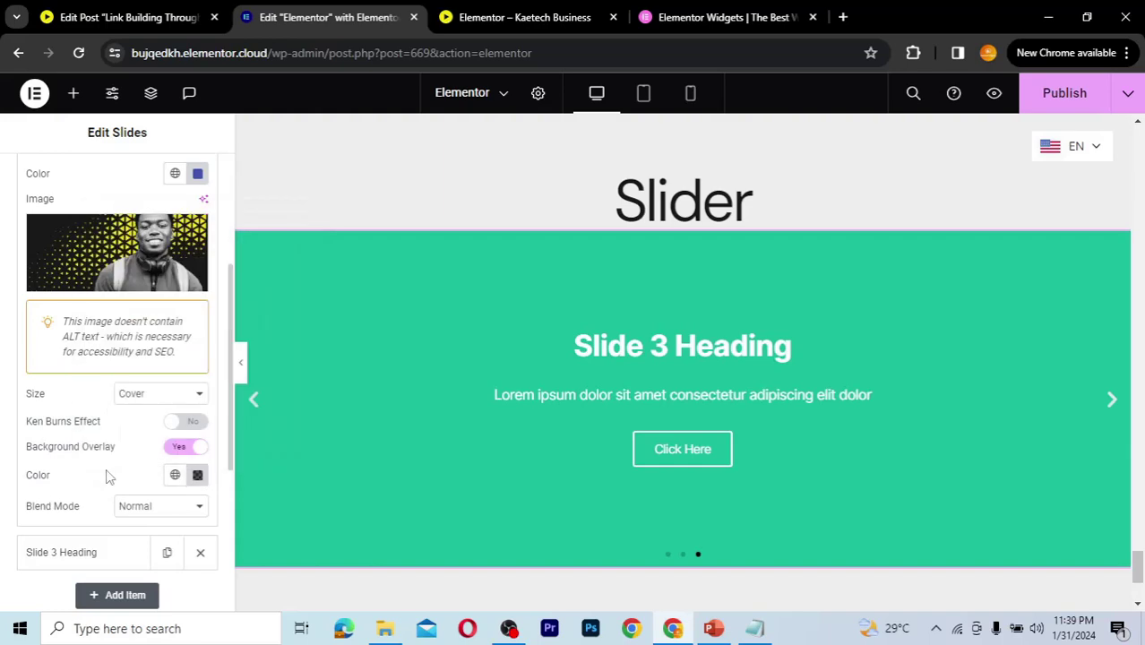
click(256, 407)
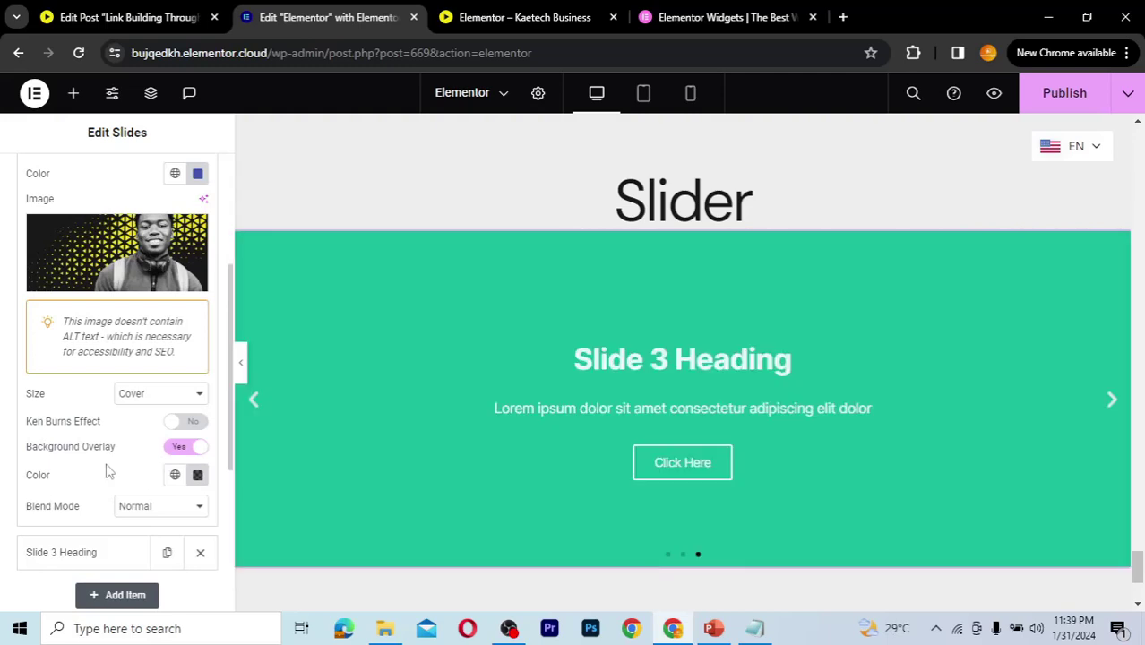
- Set the second slide's title to "SEO Website"
scroll(103, 465, up, 3)
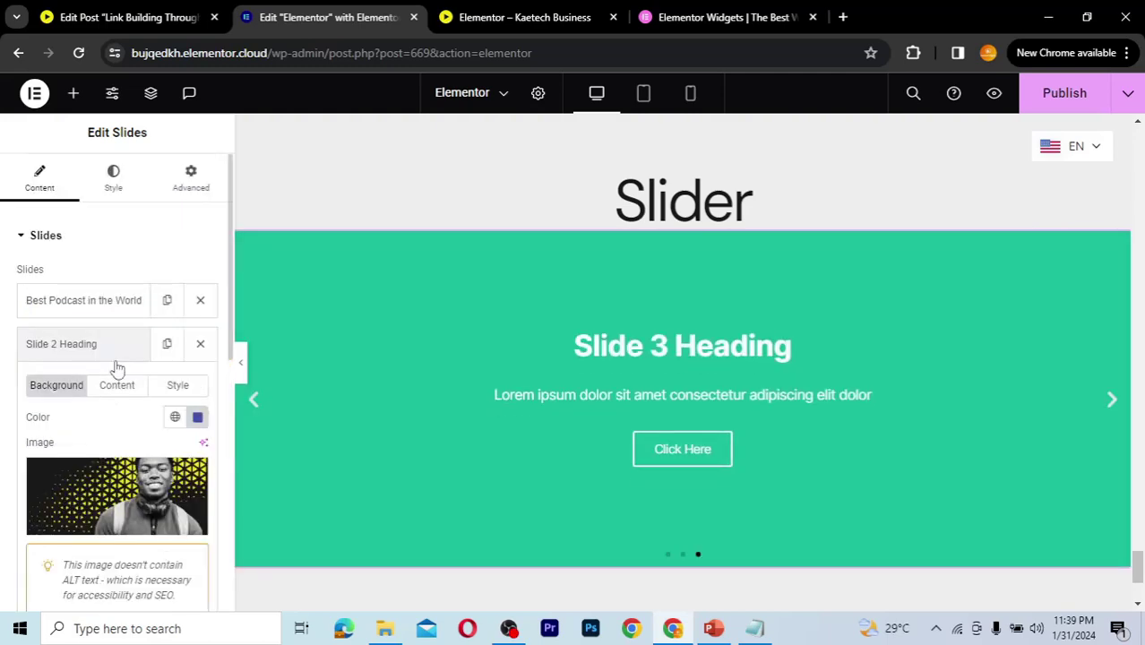
click(116, 385)
scroll(112, 421, down, 1)
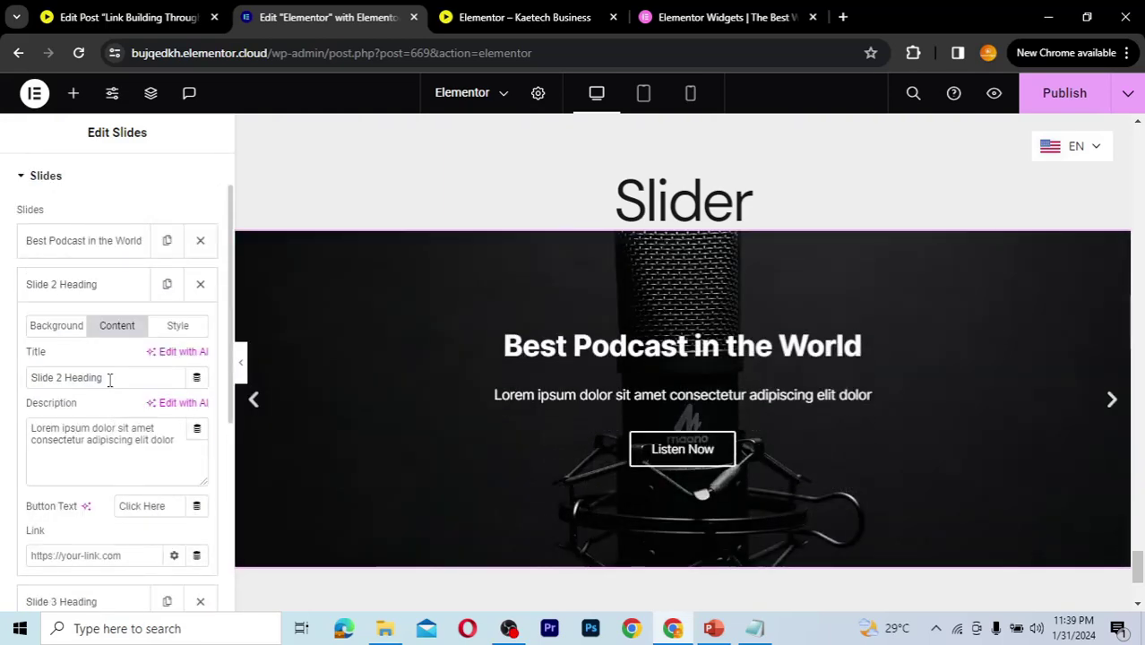
drag(107, 377, 3, 376)
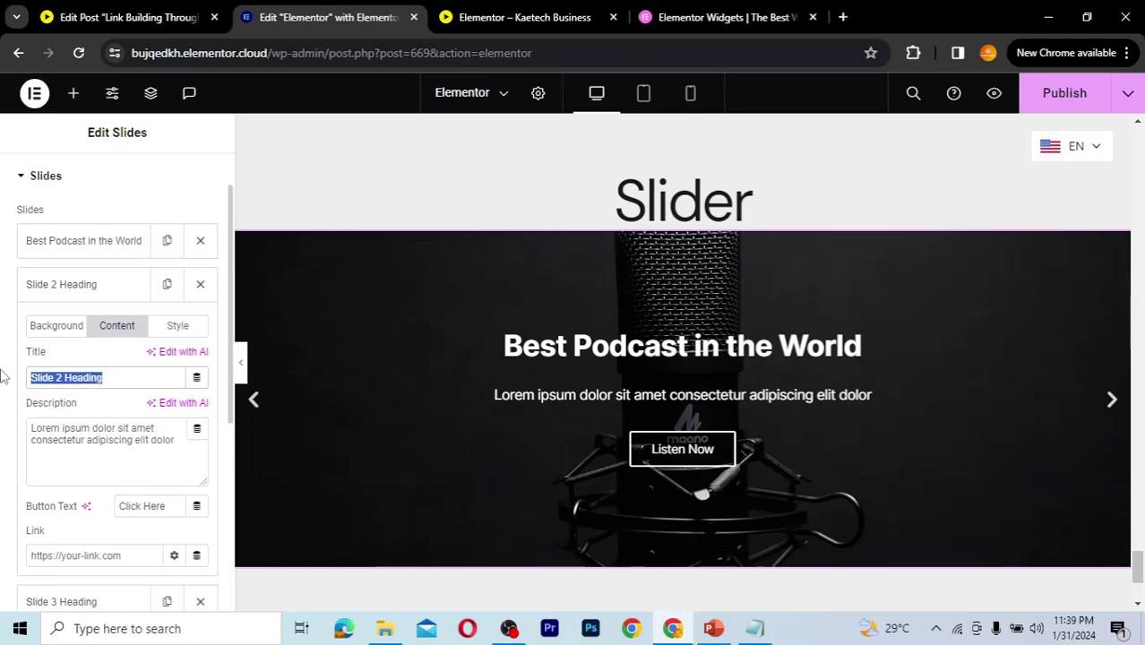
text(B)
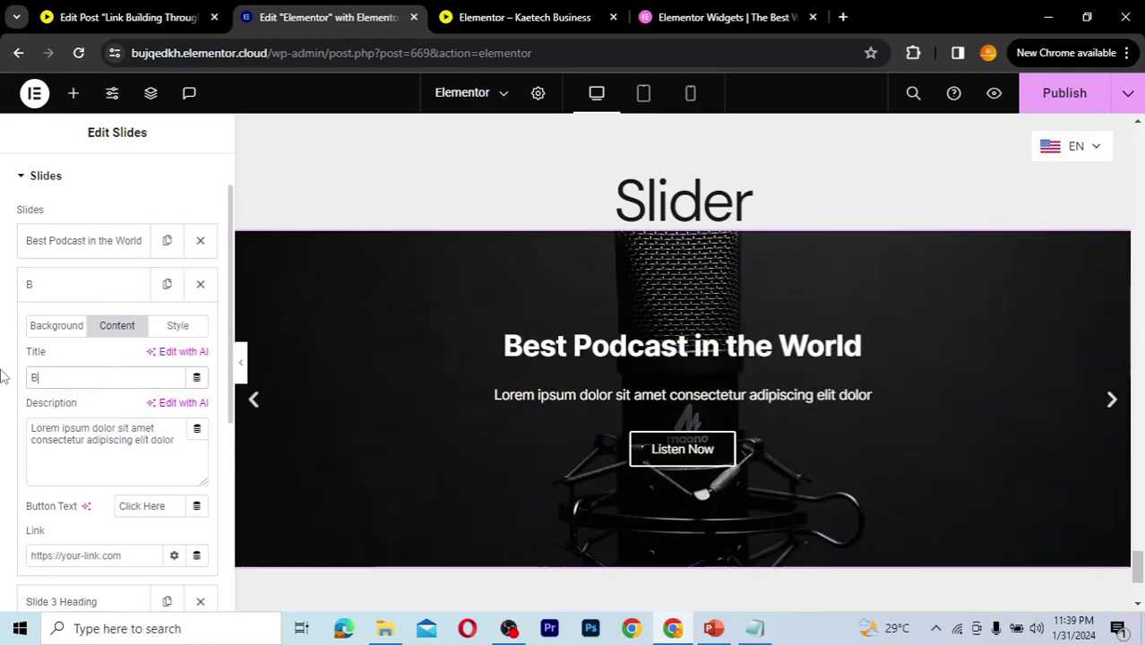
text(e)
key(BackSpace)
key(BackSpace)
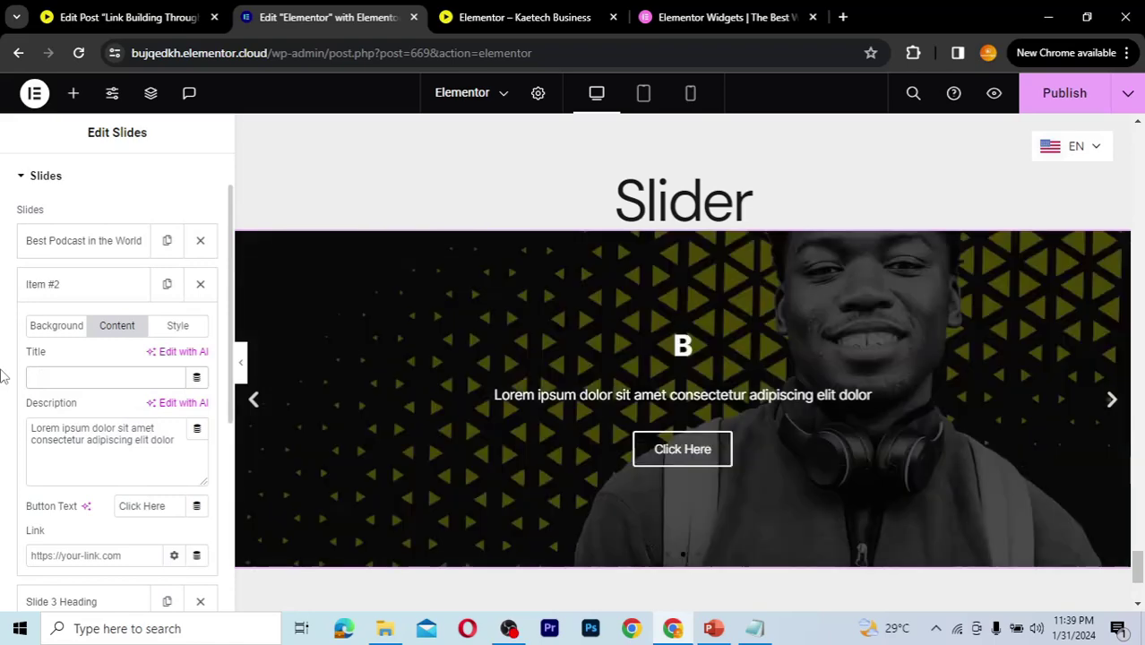
text(SEO)
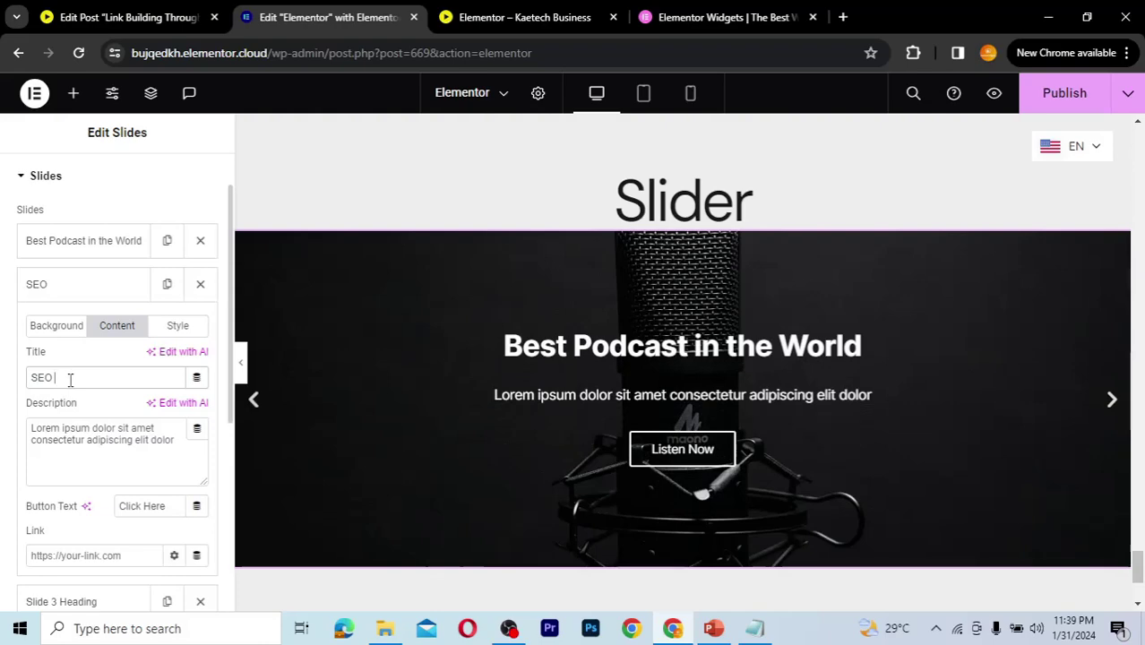
text(Website)
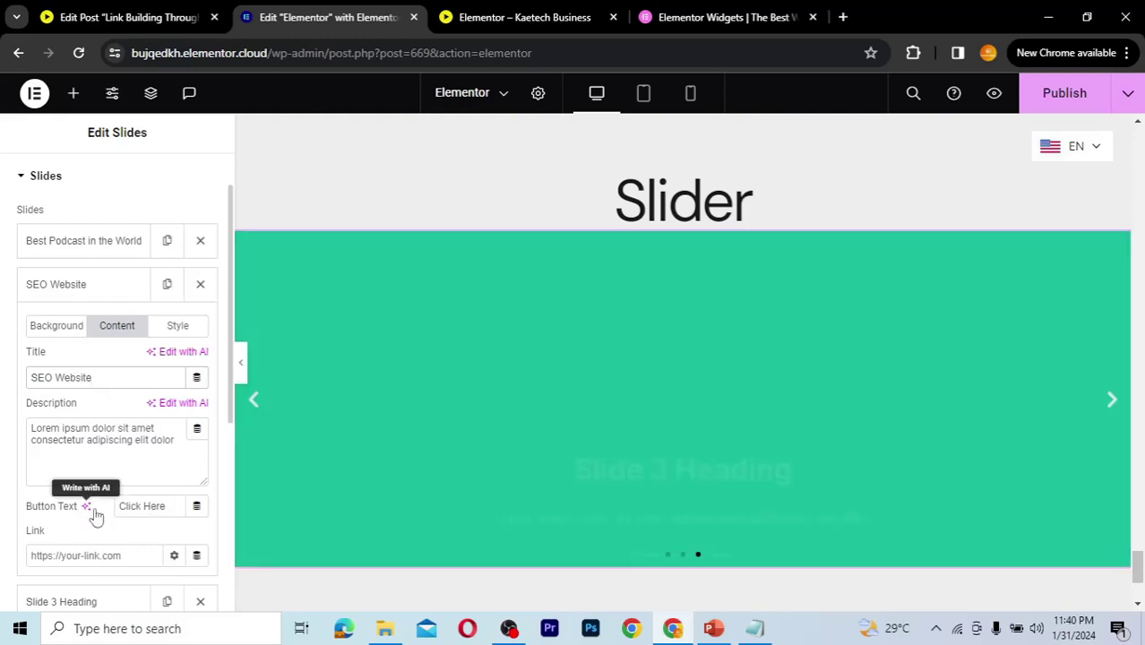
- Set the second slide's button text to "Learn More"
click(101, 509)
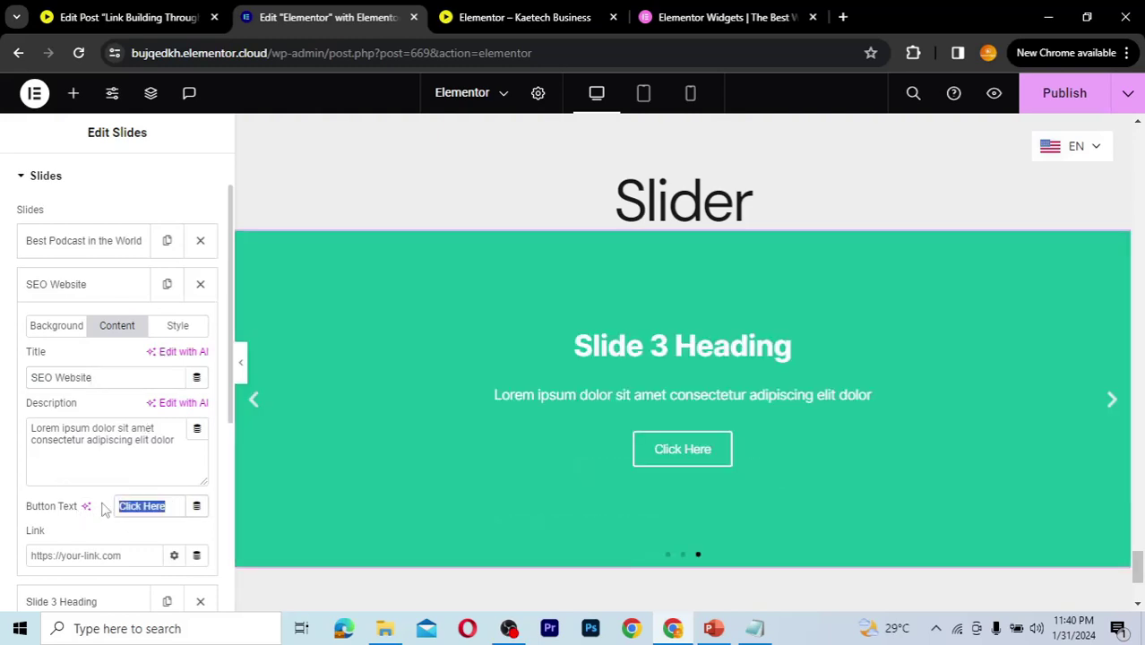
text(Lea)
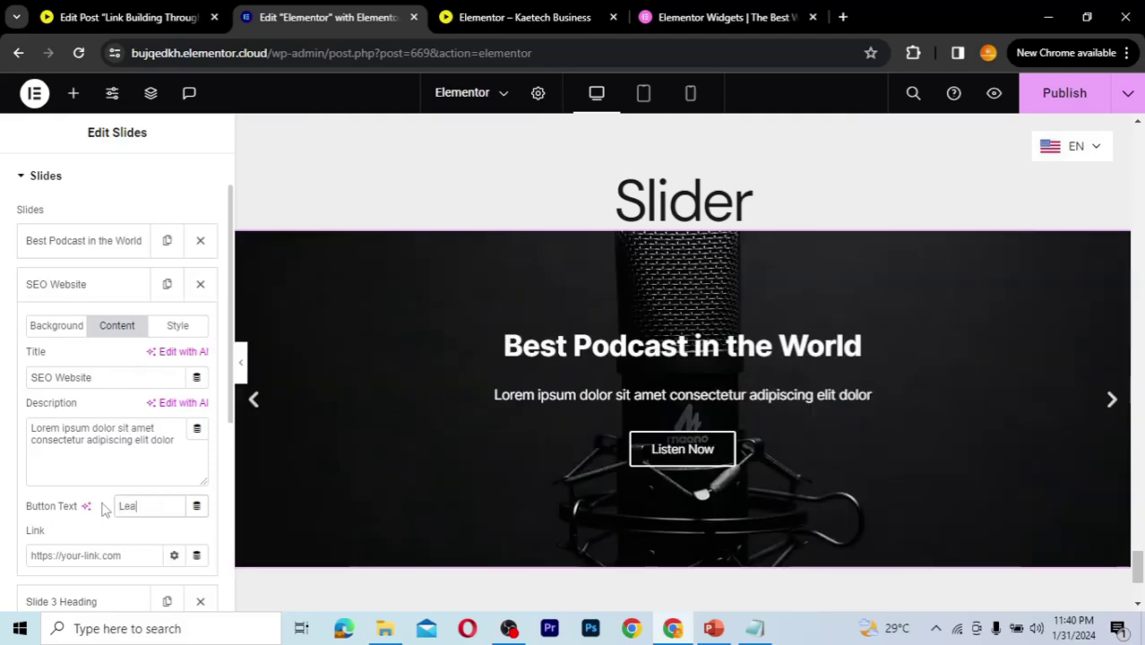
text(rn More)
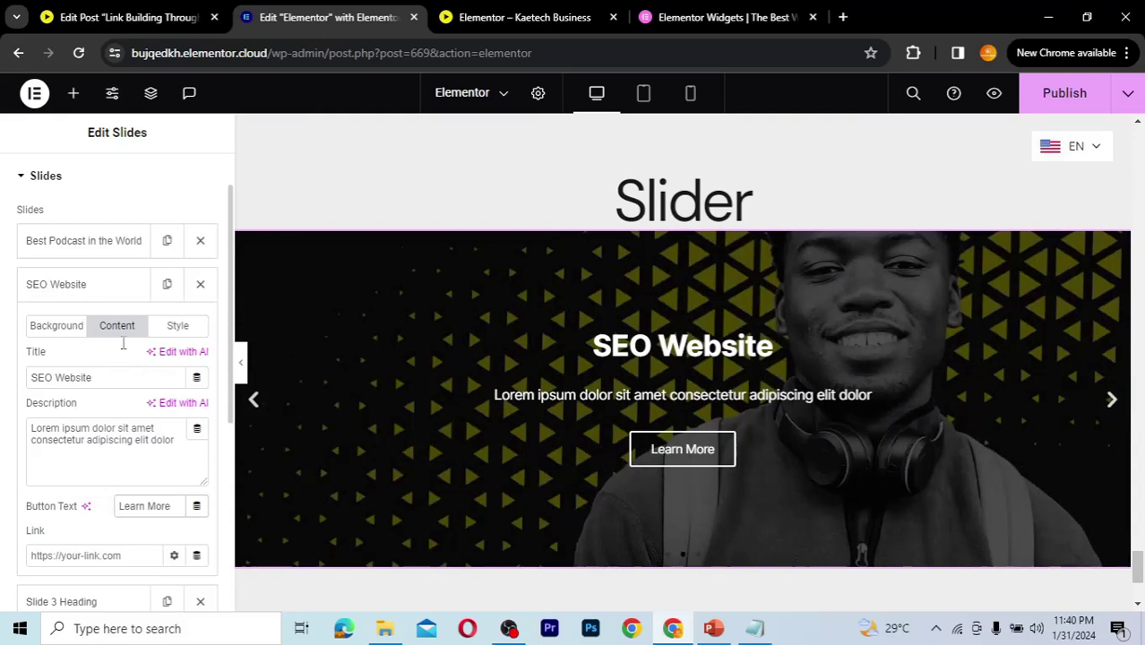
click(177, 329)
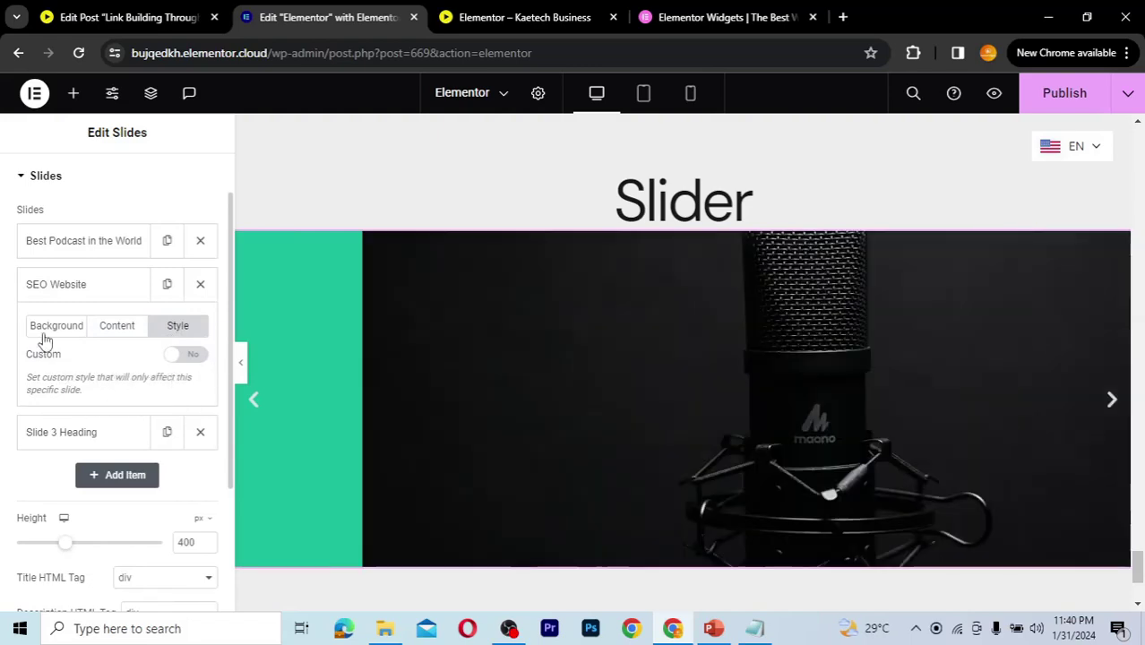
click(49, 327)
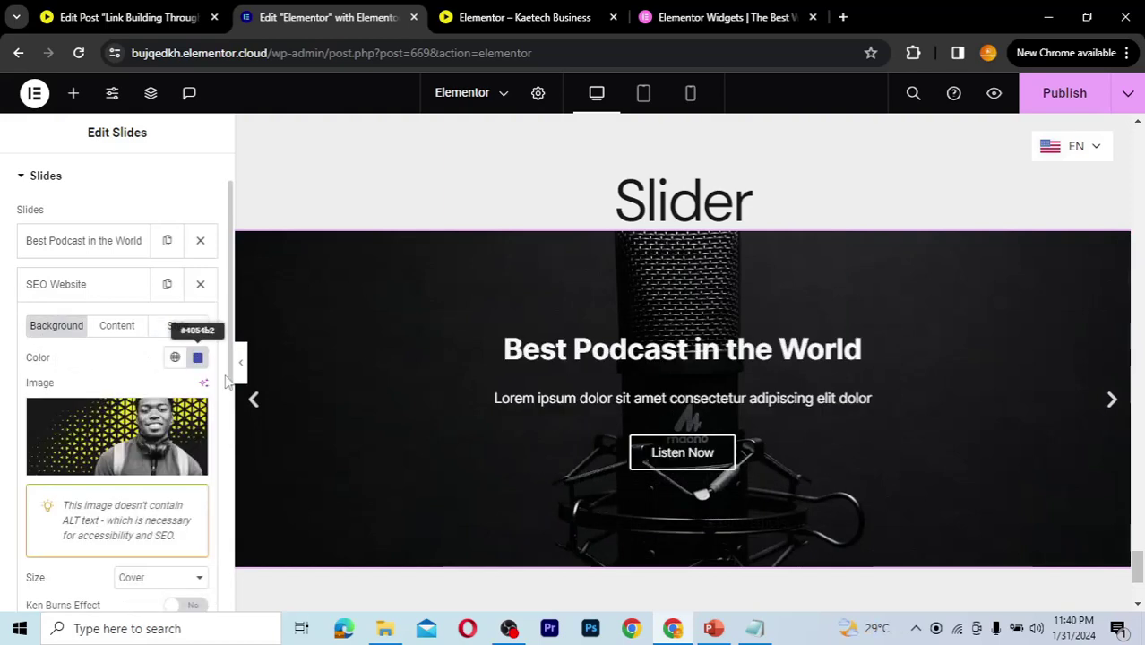
click(159, 332)
- Set the third slide's background image to the woman in a black headscarf framed by yellow brush strokes from the media library
click(81, 431)
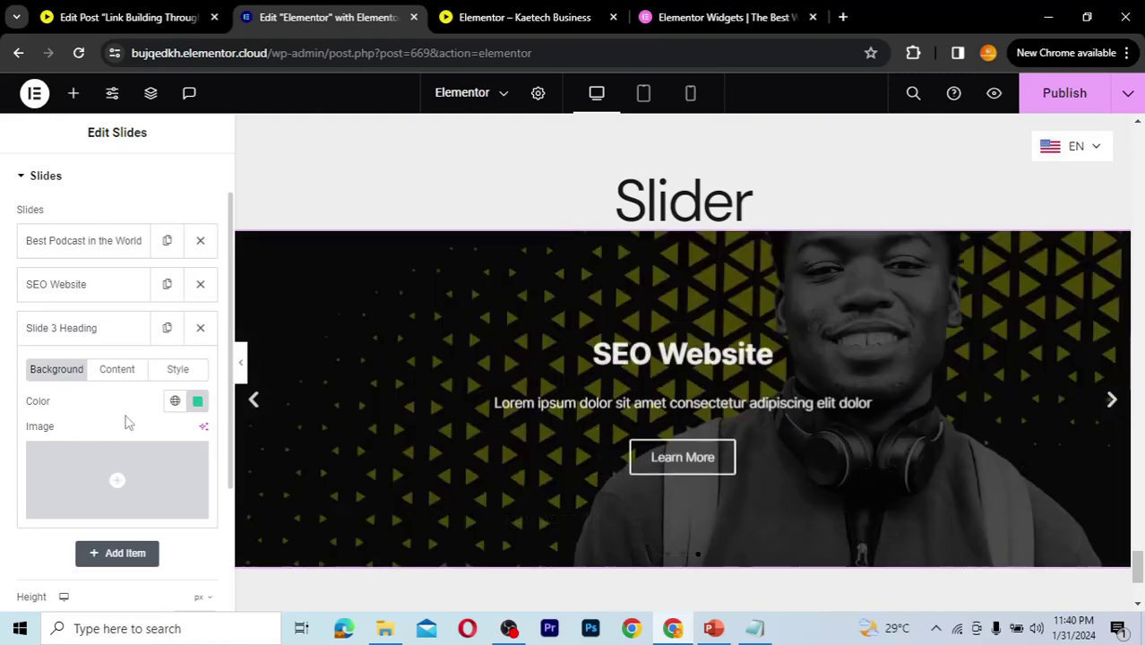
scroll(128, 421, down, 2)
click(118, 367)
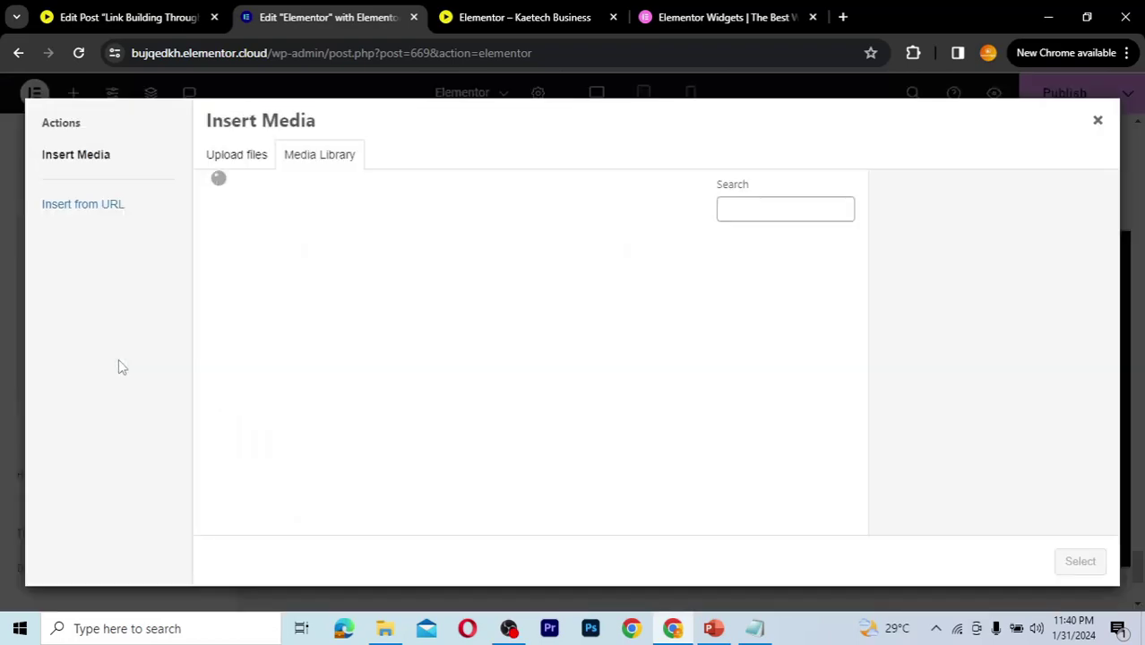
scroll(663, 347, down, 10)
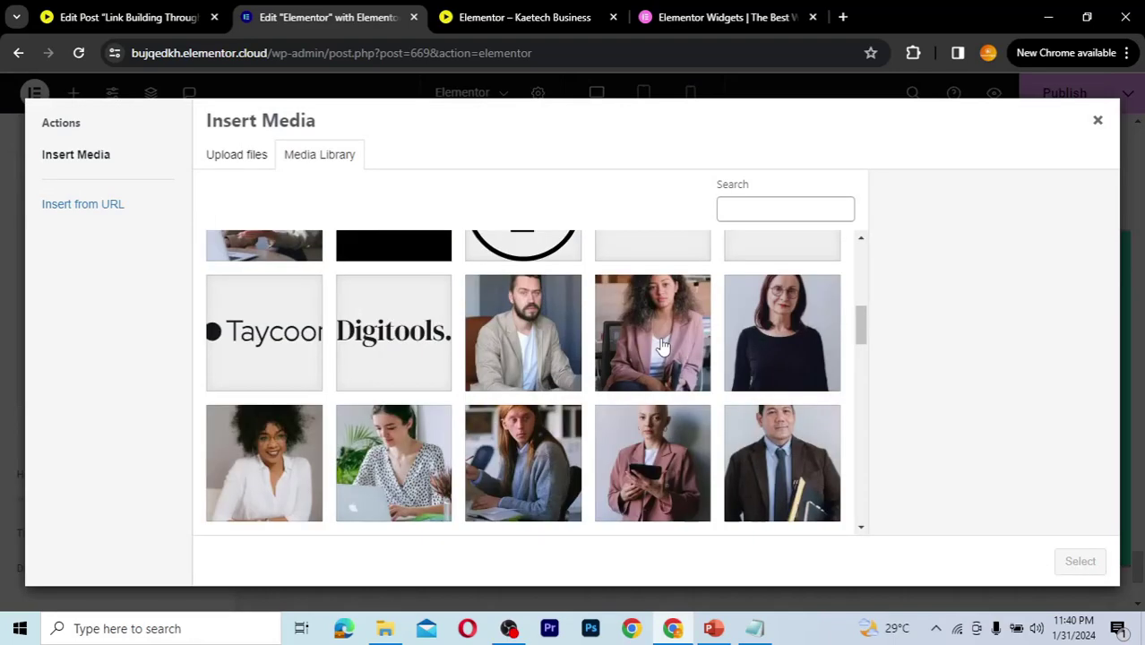
scroll(663, 346, down, 8)
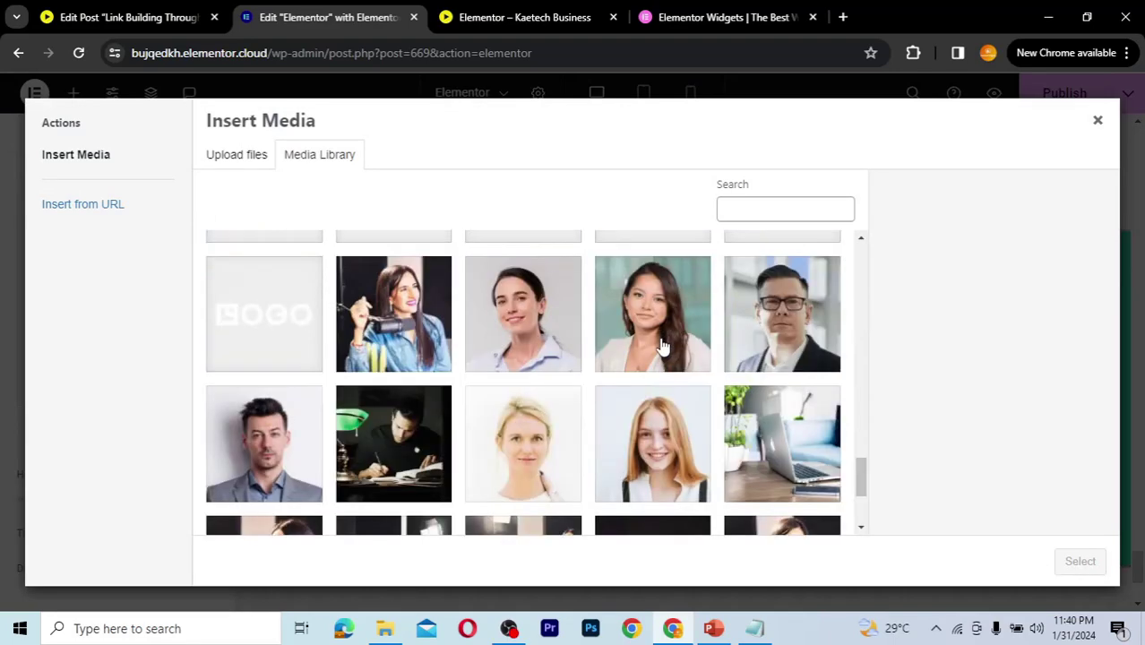
click(523, 511)
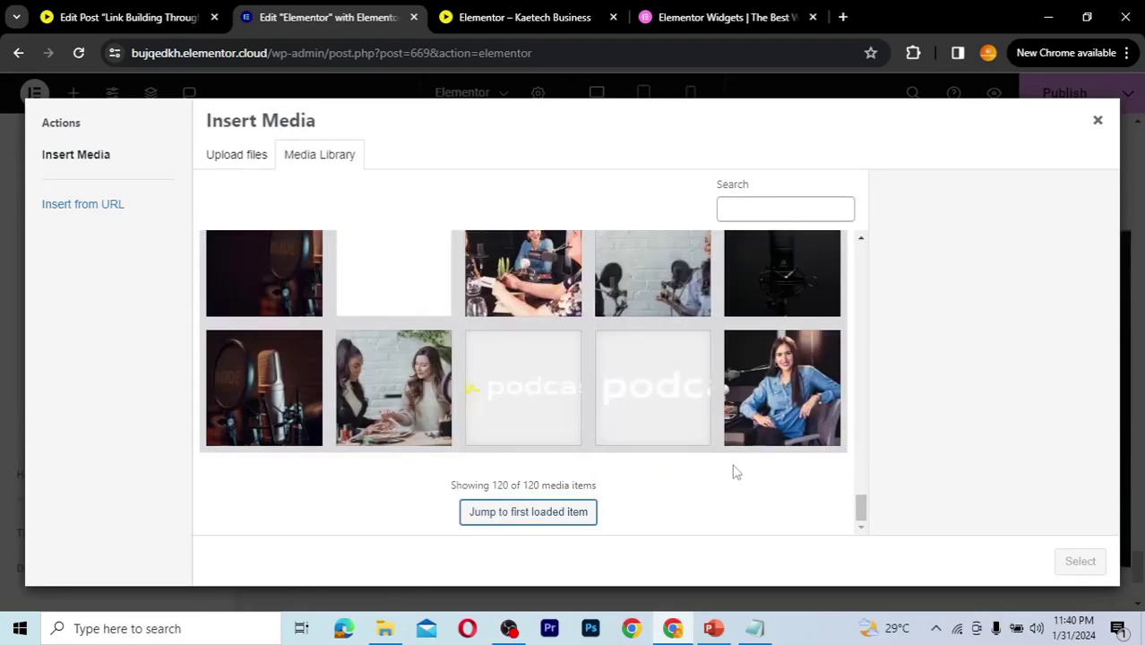
scroll(734, 470, up, 3)
scroll(733, 470, up, 3)
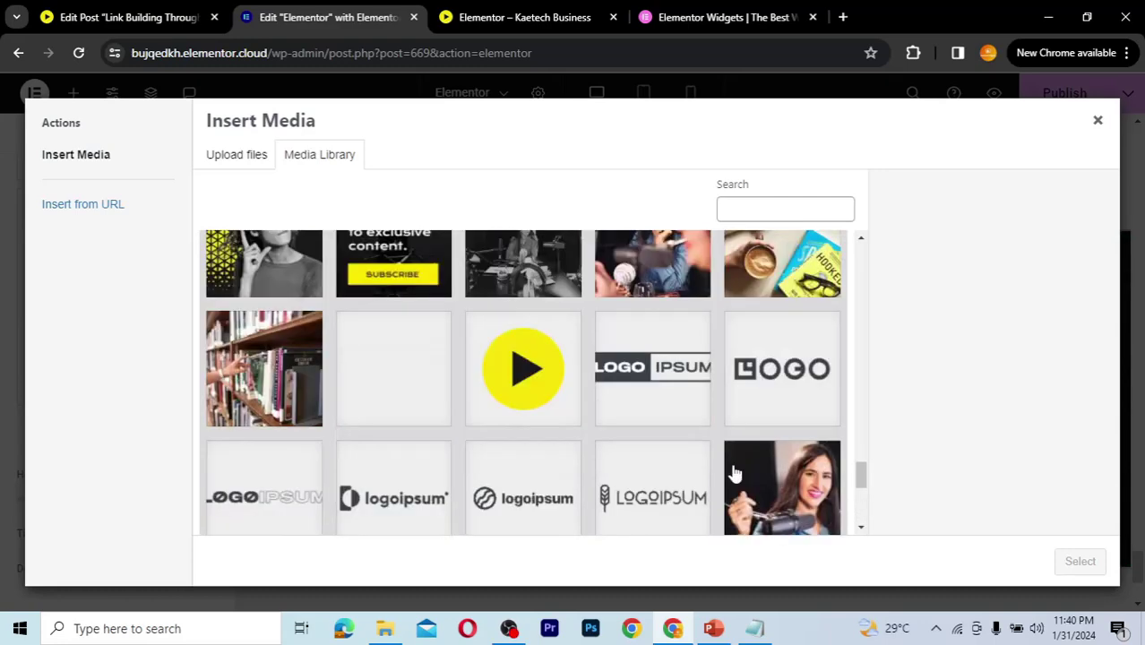
scroll(733, 472, up, 2)
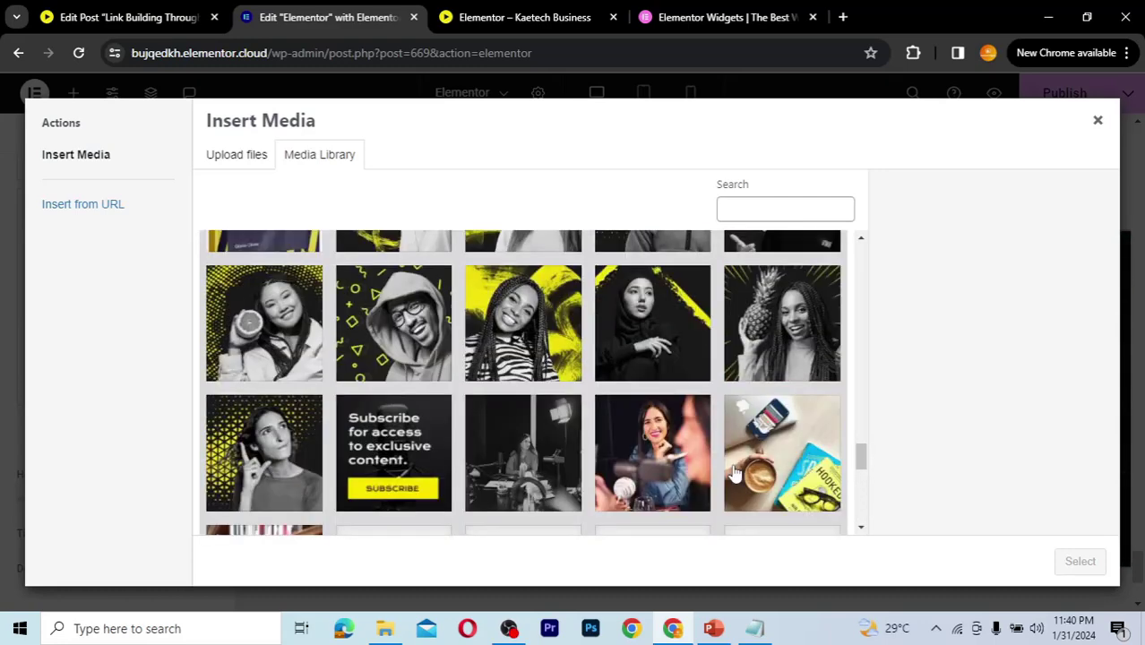
scroll(733, 472, up, 2)
click(641, 434)
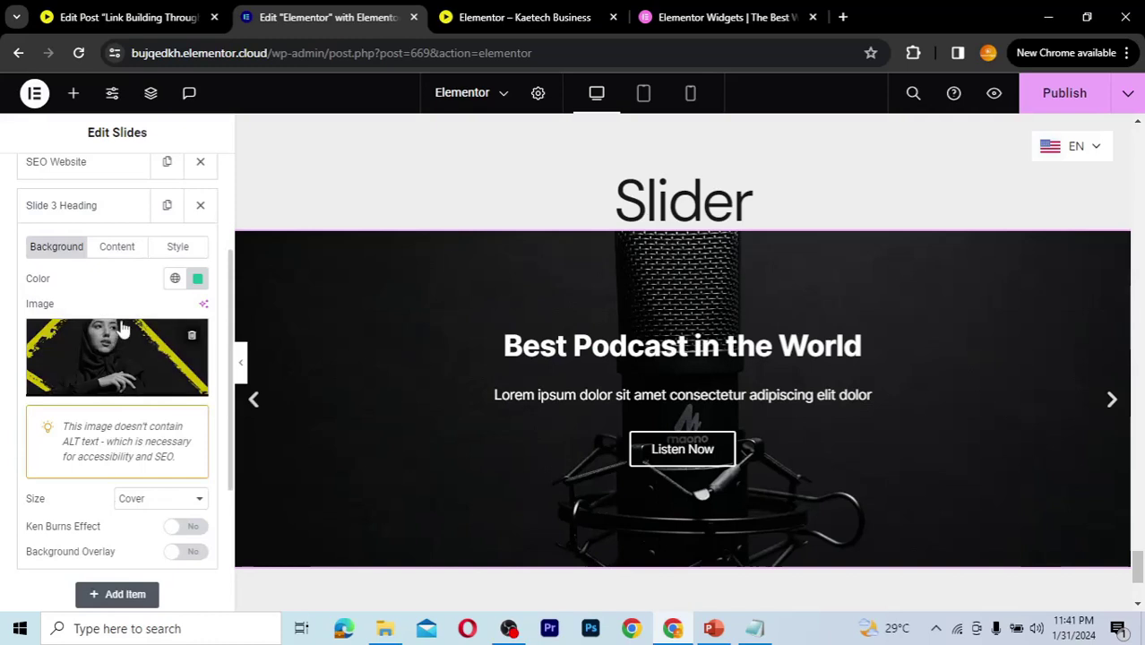
- Enable the background overlay for the third slide and darken its color to #000000B8
scroll(99, 516, down, 1)
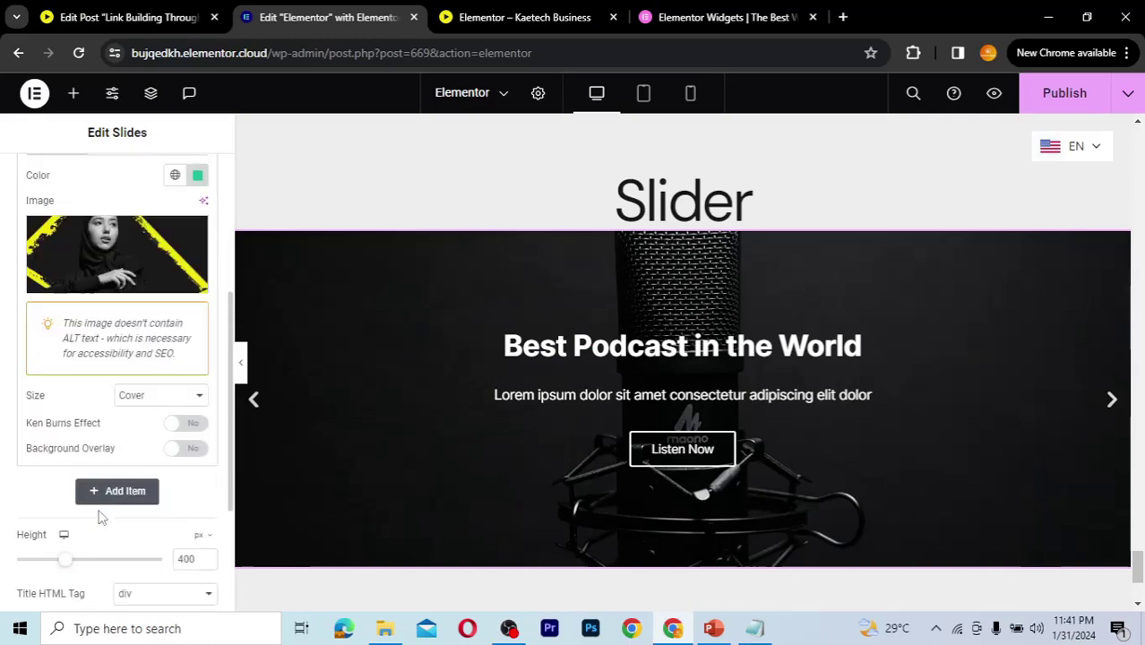
click(188, 449)
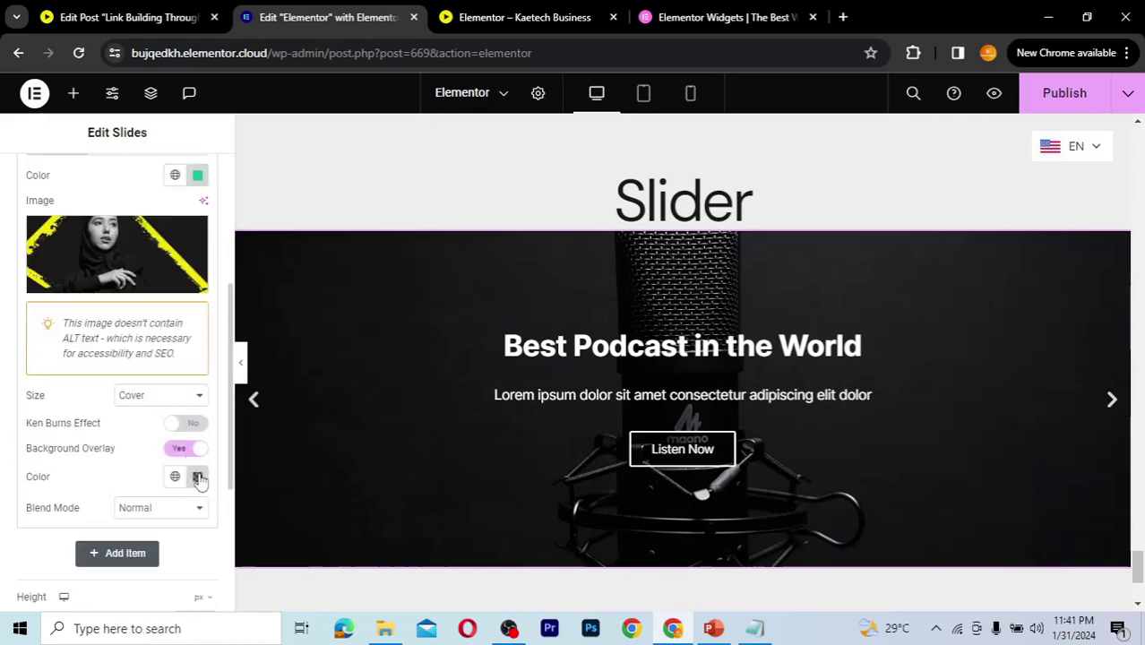
click(197, 476)
drag(195, 415, 232, 414)
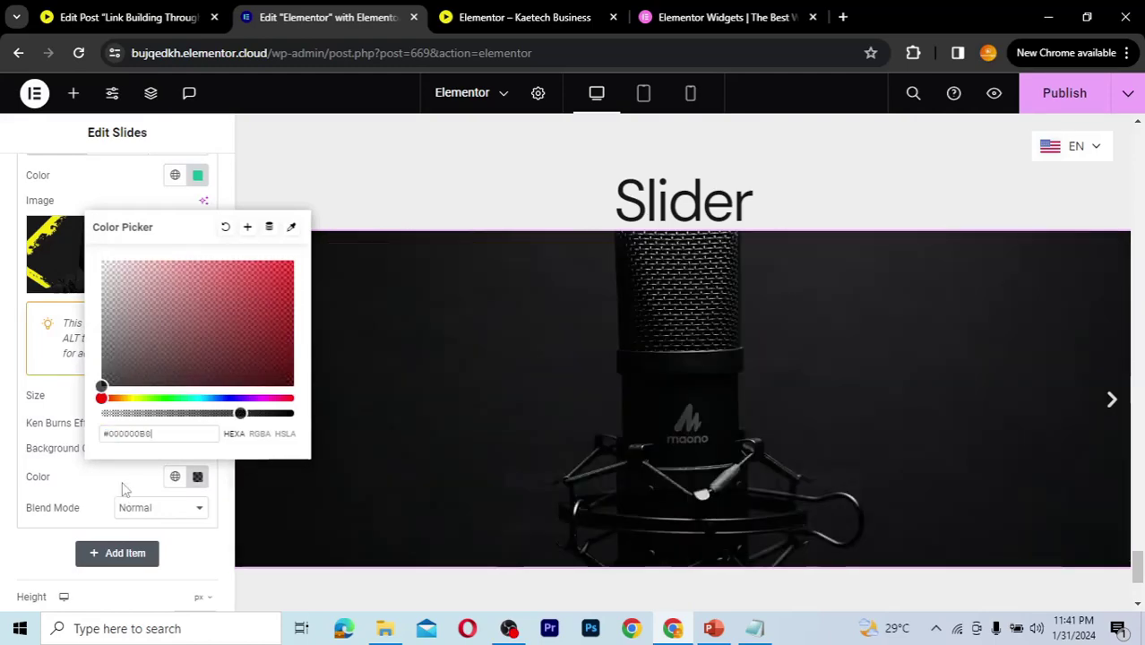
click(123, 489)
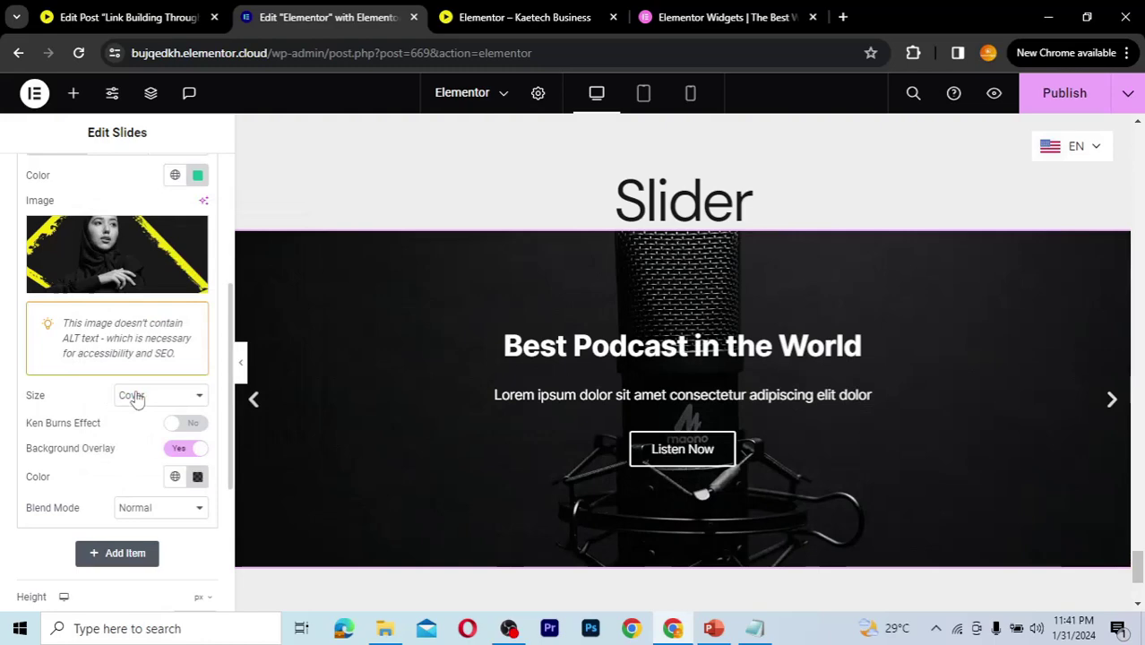
- Set the third slide's title to "Subscribe for More Content"
scroll(133, 273, up, 3)
click(122, 263)
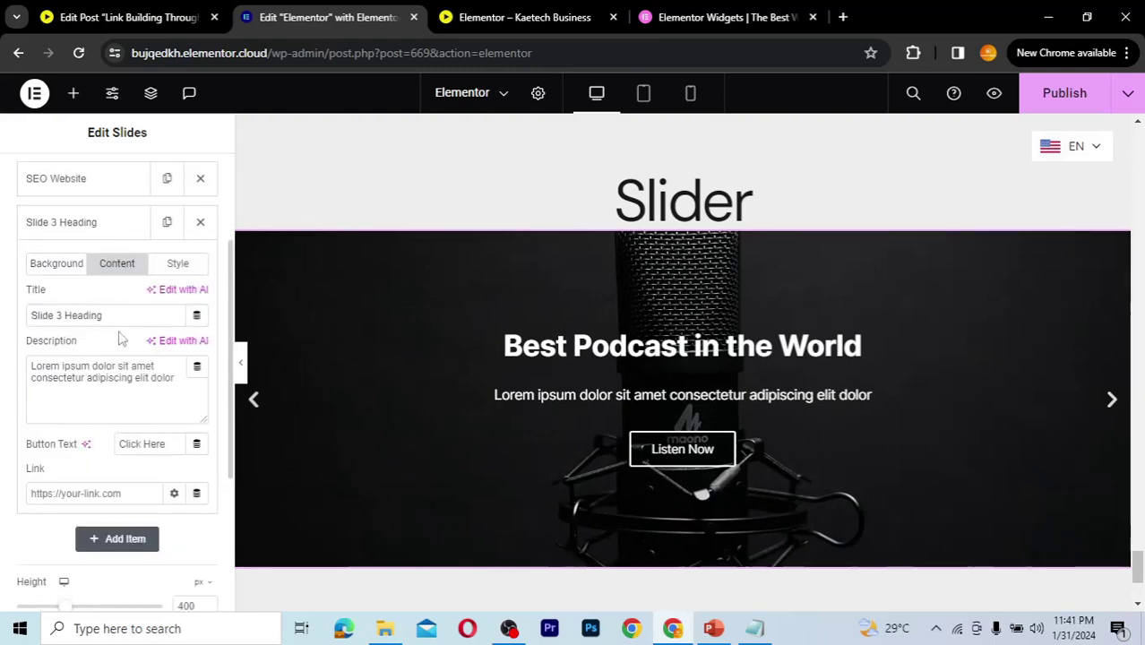
drag(115, 317, 14, 315)
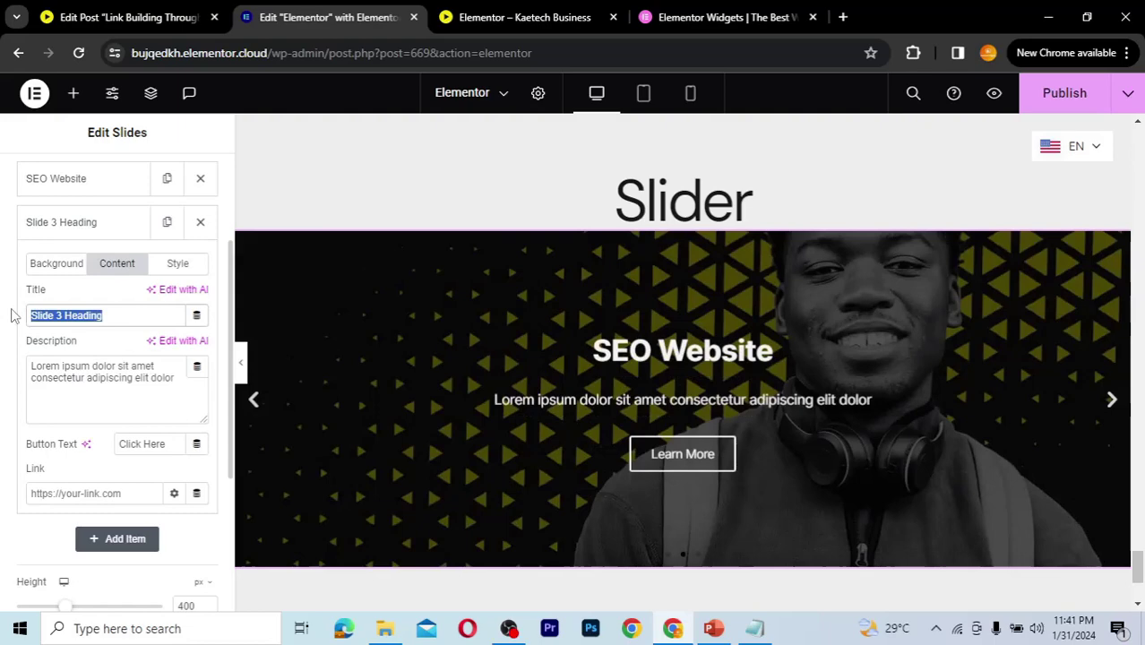
text(Subscribe for )
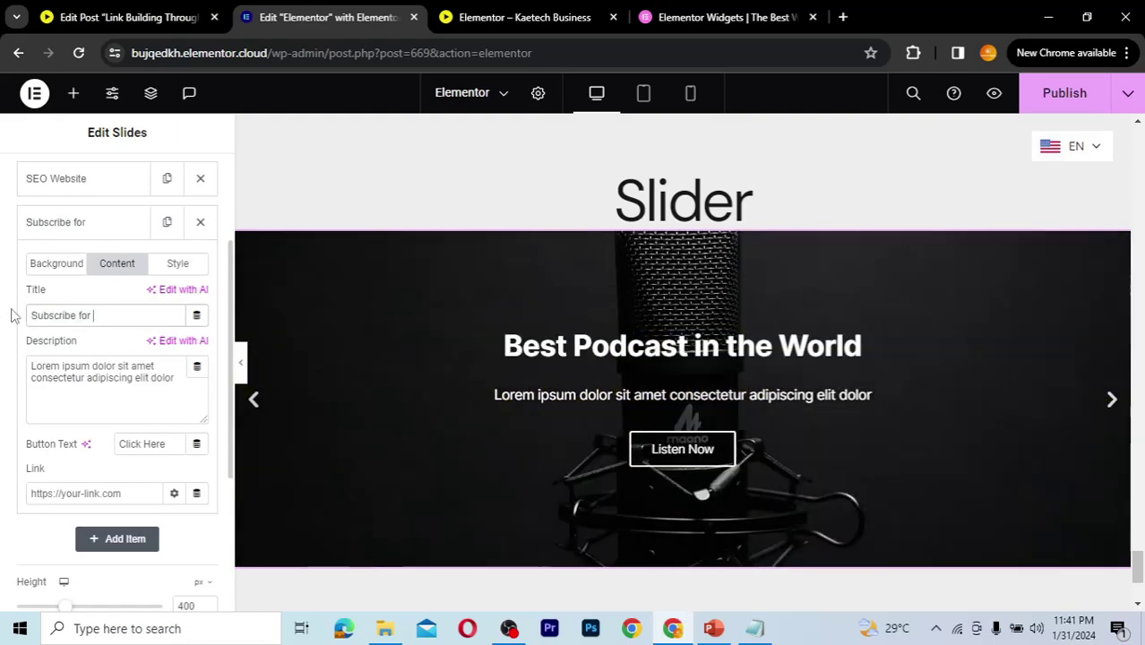
text(More Content)
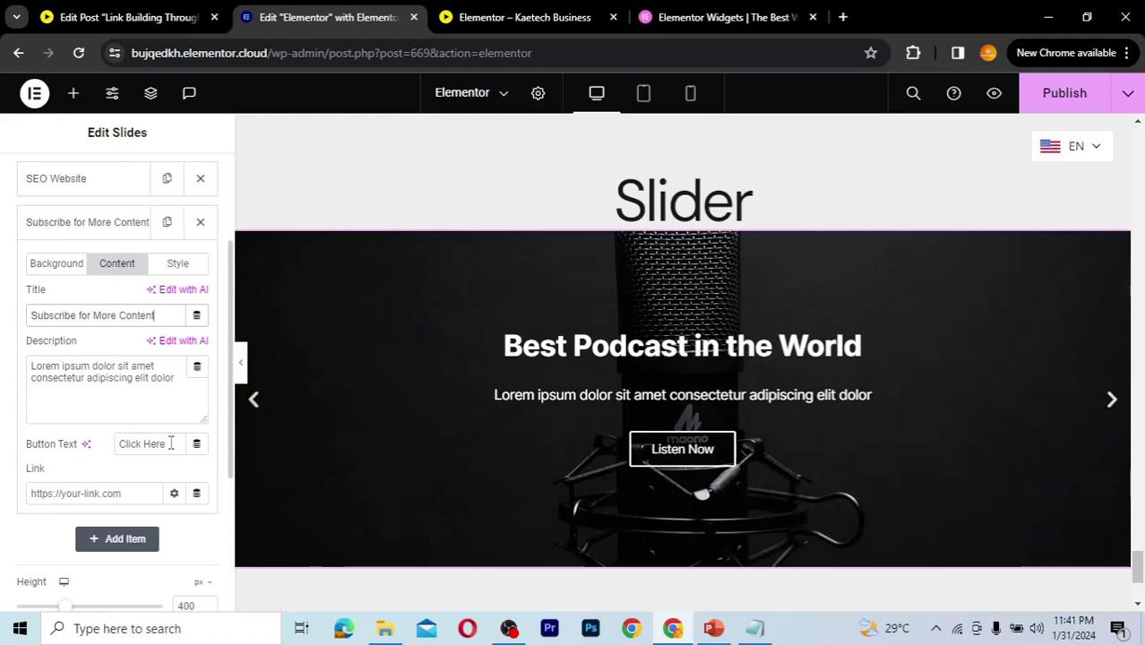
- Set the third slide's button text to "Subscribe" and collapse that slide's settings
drag(170, 444, 84, 450)
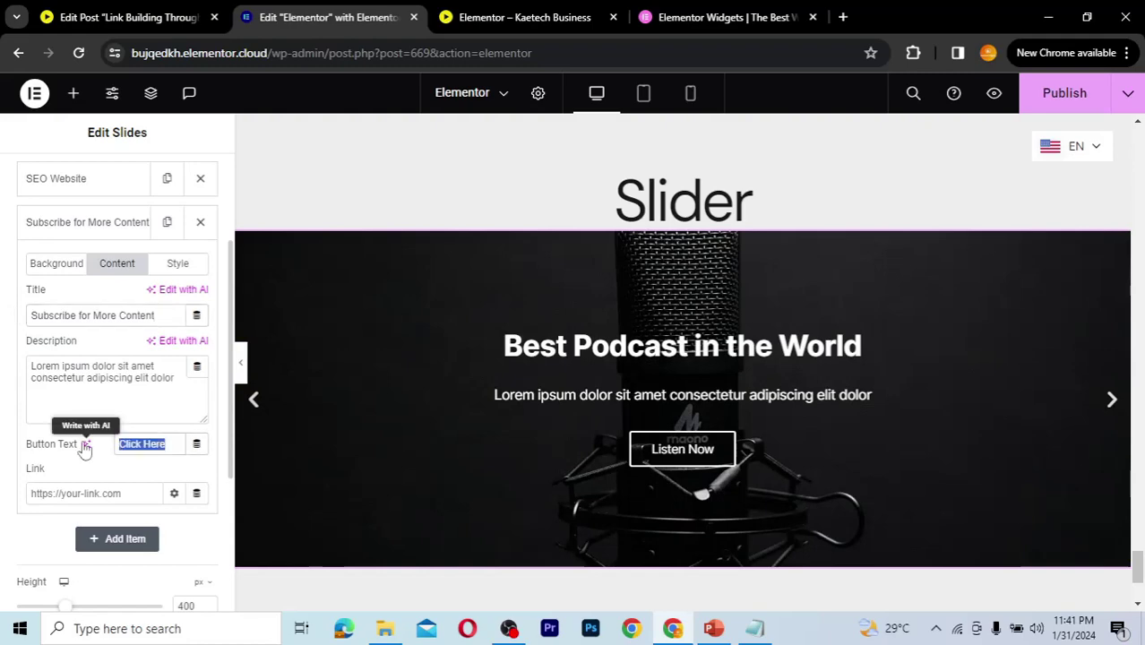
text(Subscribe)
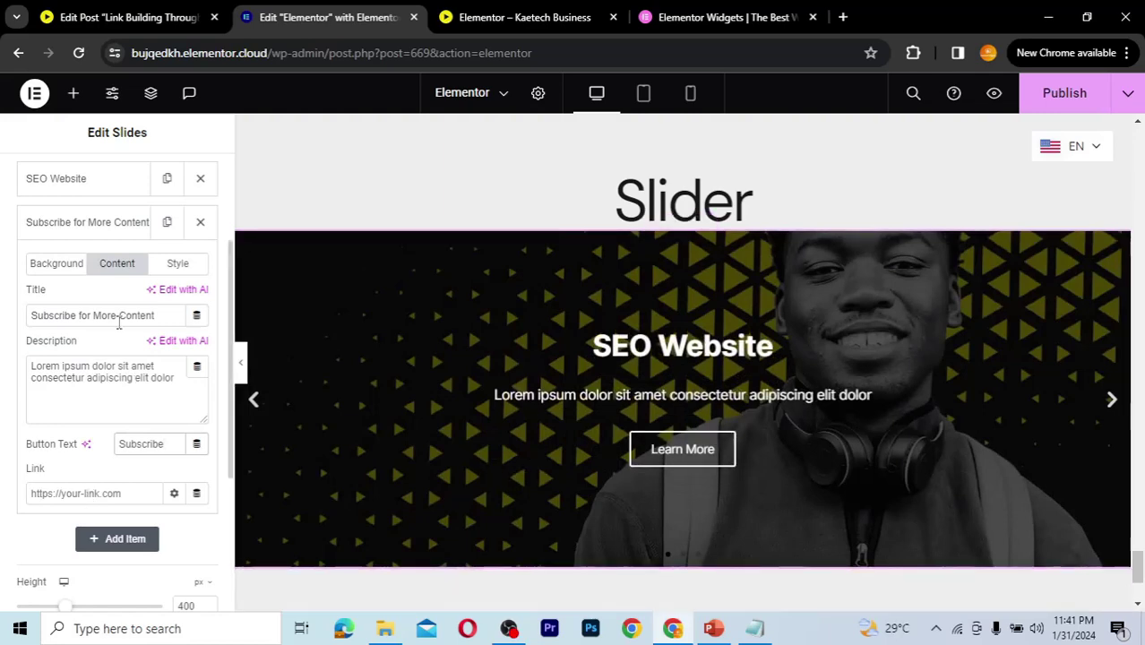
scroll(118, 325, up, 2)
scroll(118, 324, down, 1)
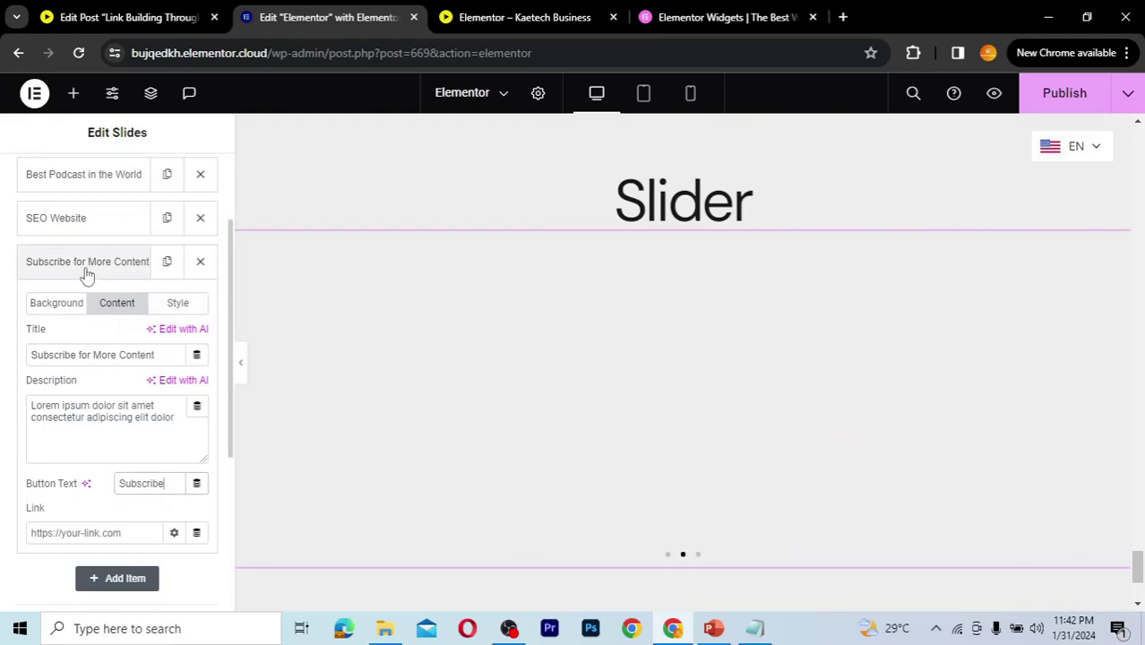
click(87, 274)
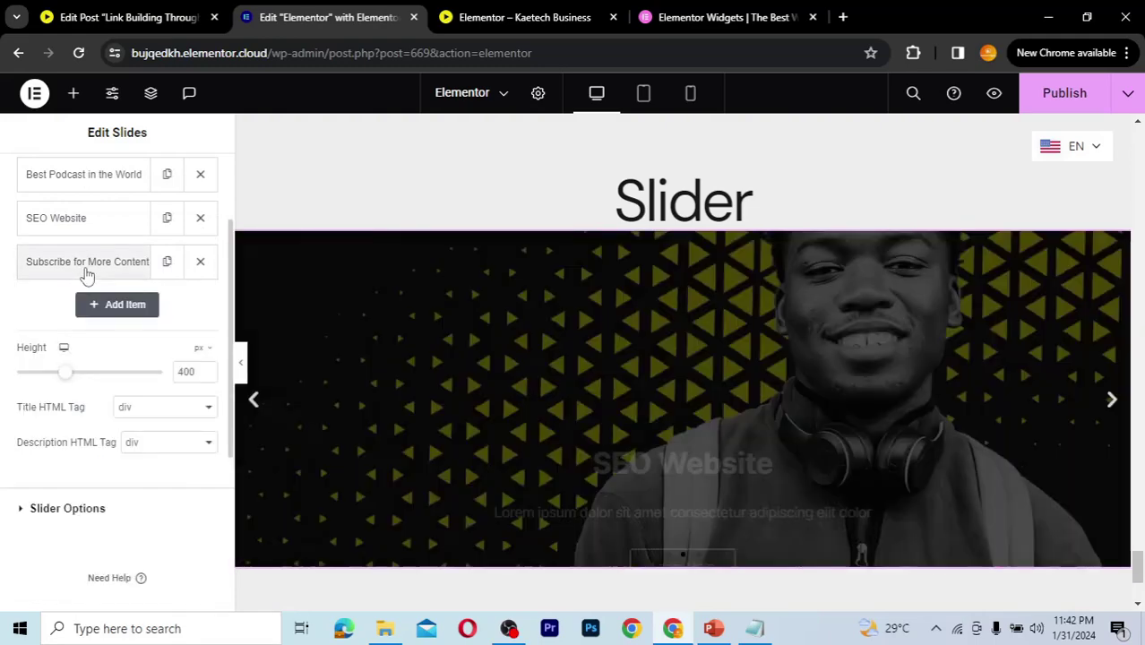
- Set the height of the slides to 600 px and check the enlarged slider on the page
scroll(87, 272, up, 3)
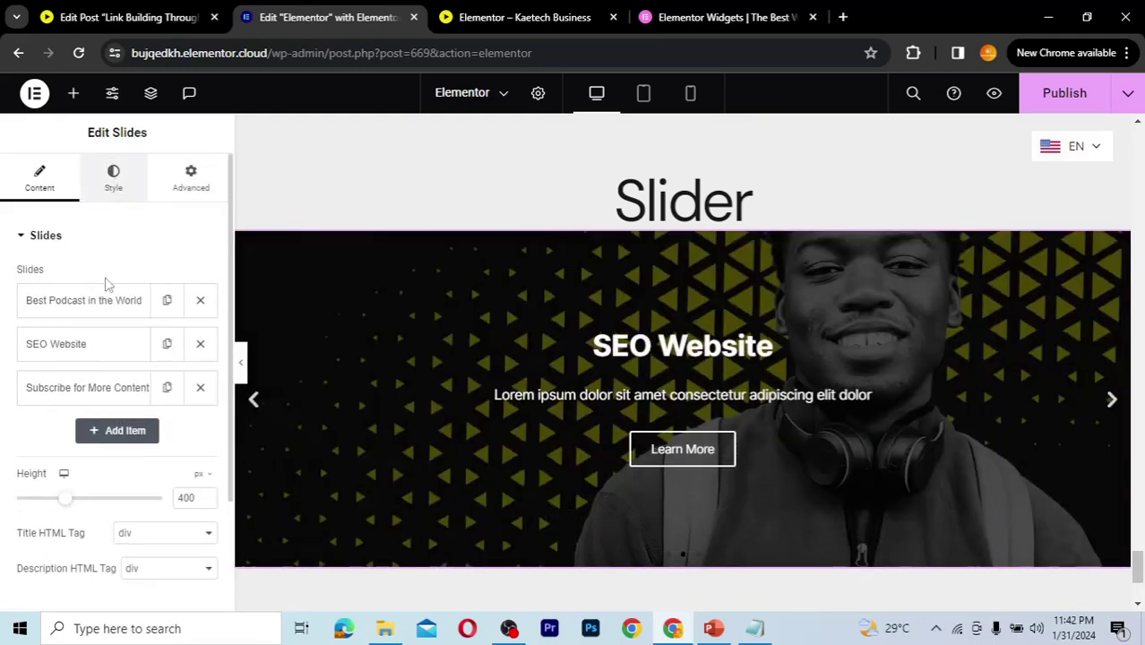
scroll(105, 309, down, 3)
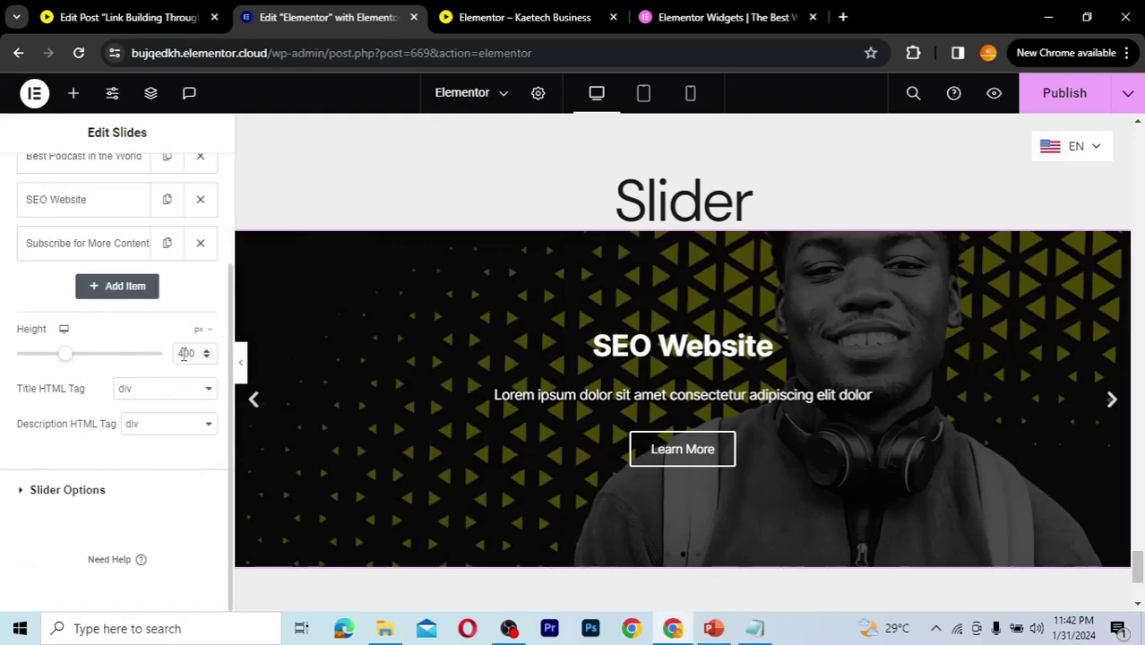
drag(184, 353, 174, 356)
text(6)
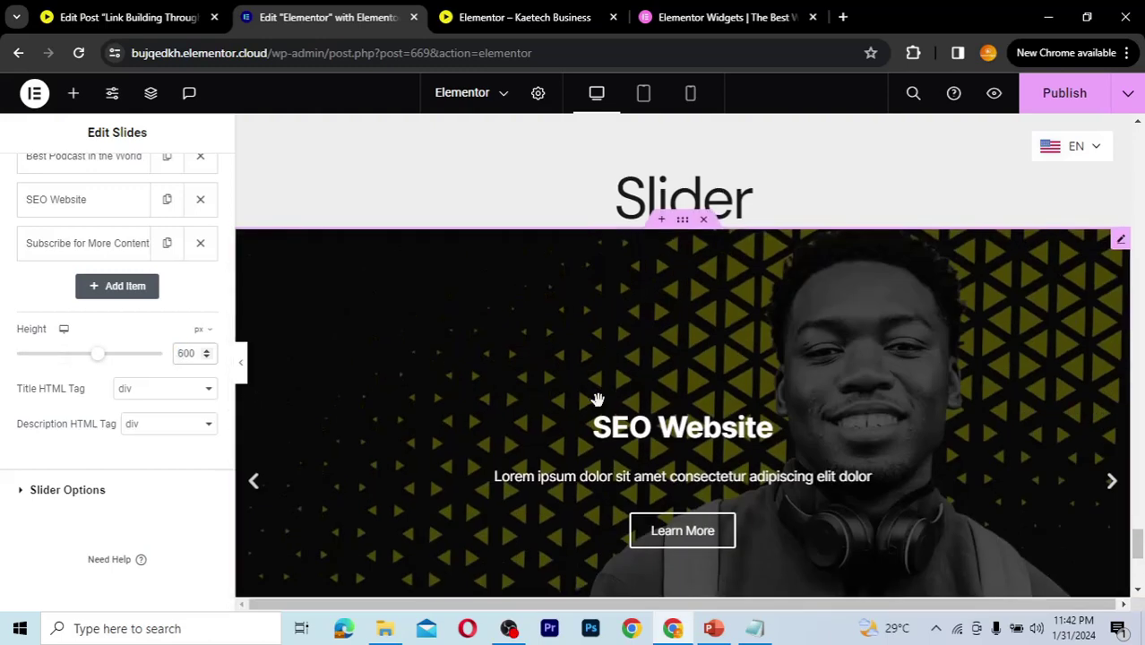
scroll(597, 399, down, 1)
scroll(596, 398, down, 1)
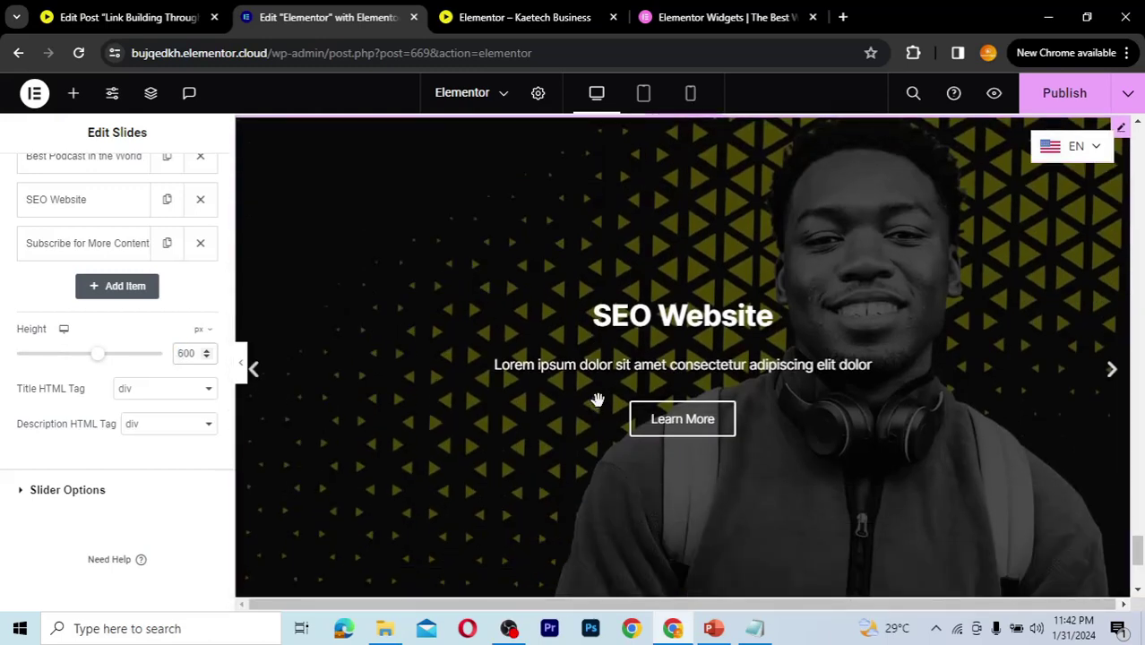
- Examine the slider options, including the available choices for navigation, transition and content animation
click(93, 502)
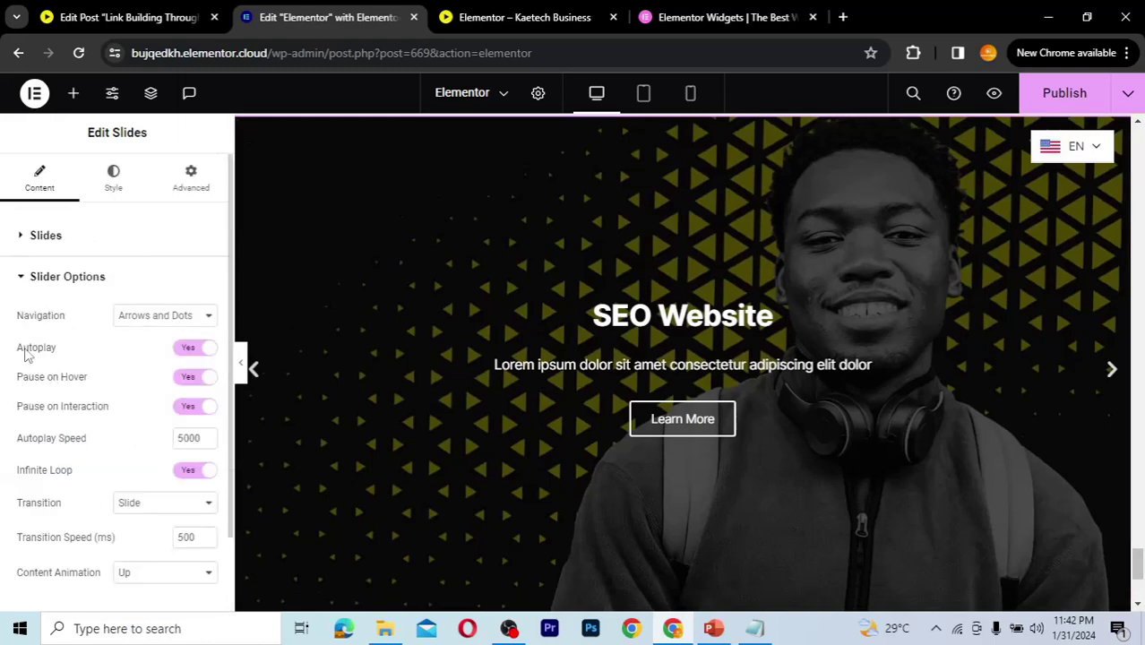
scroll(559, 340, down, 2)
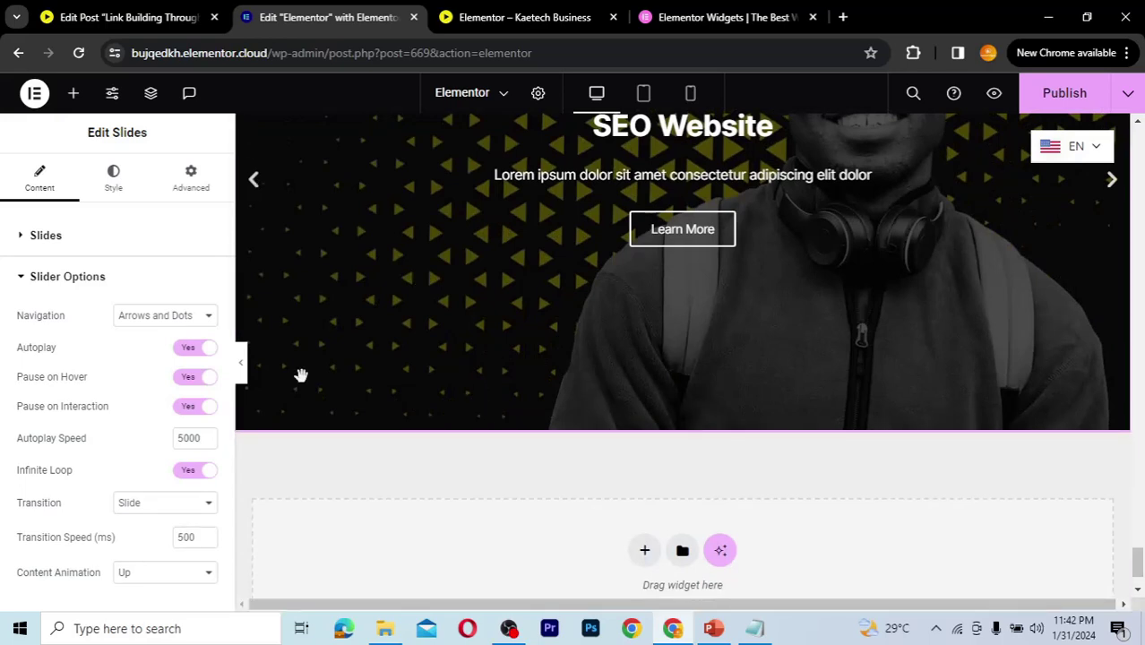
click(171, 314)
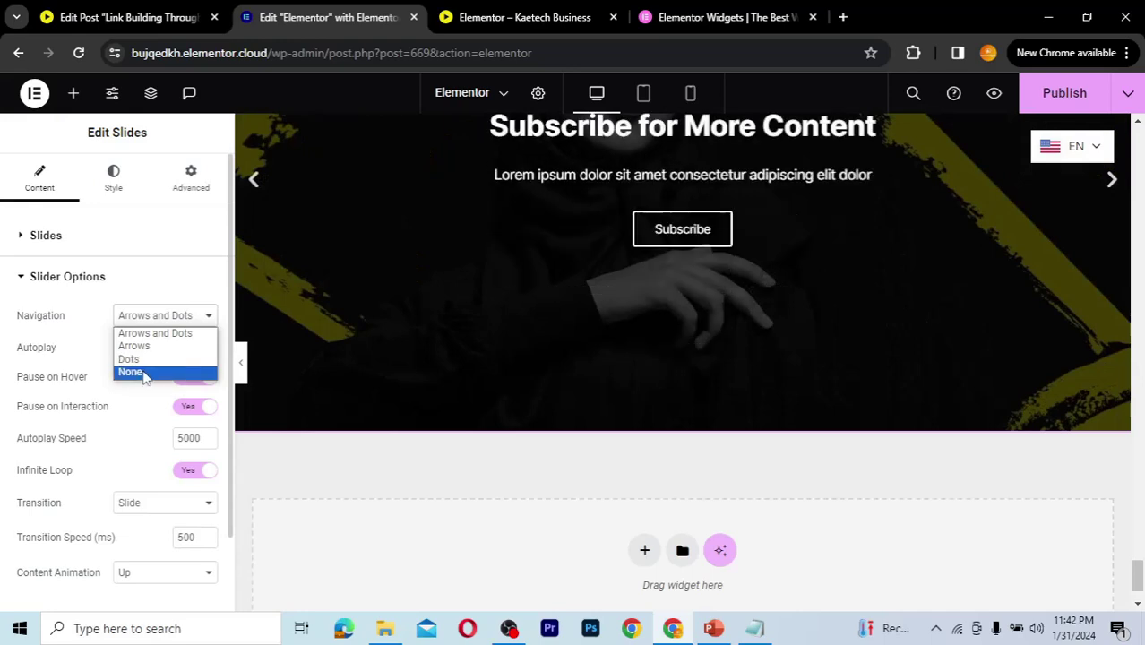
click(87, 358)
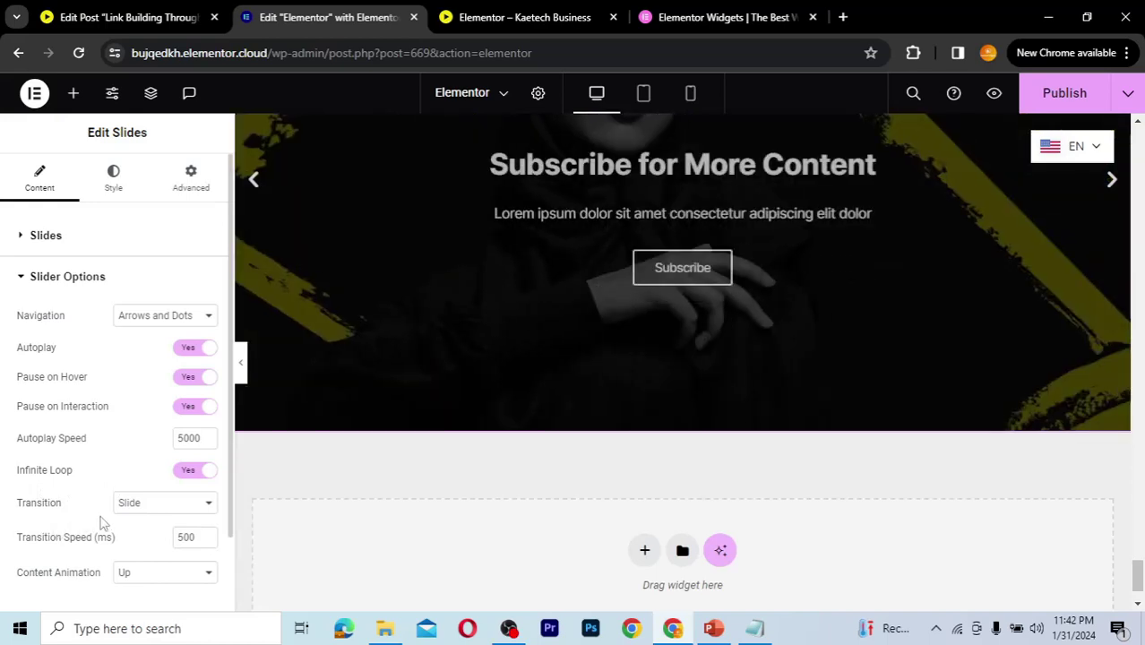
click(171, 505)
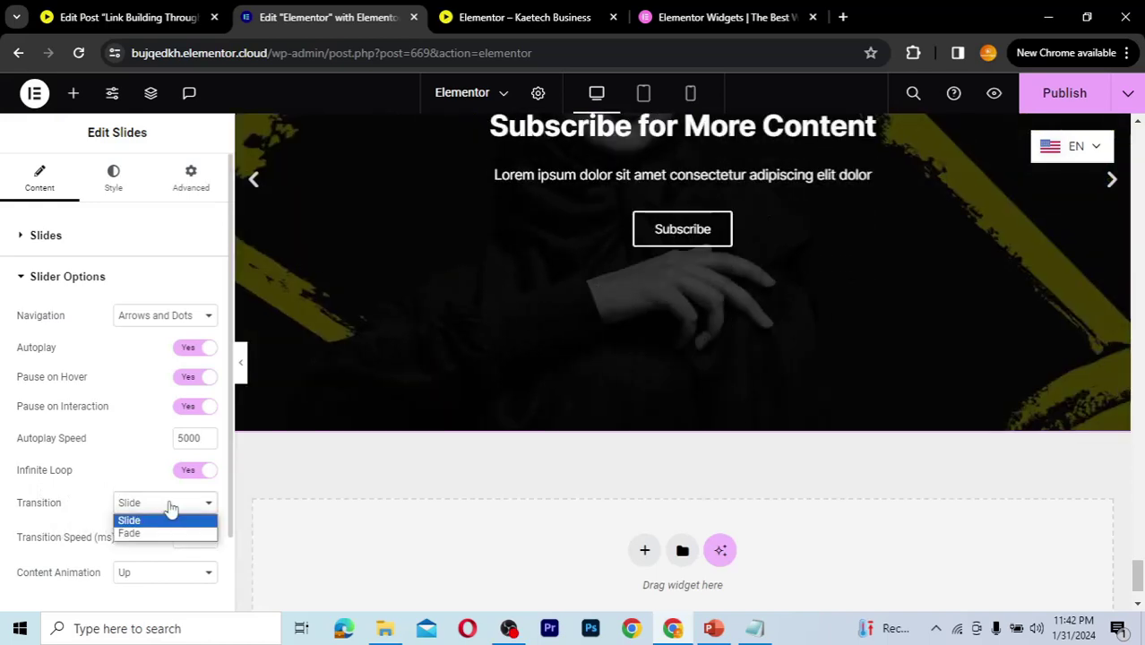
click(171, 507)
scroll(84, 541, down, 1)
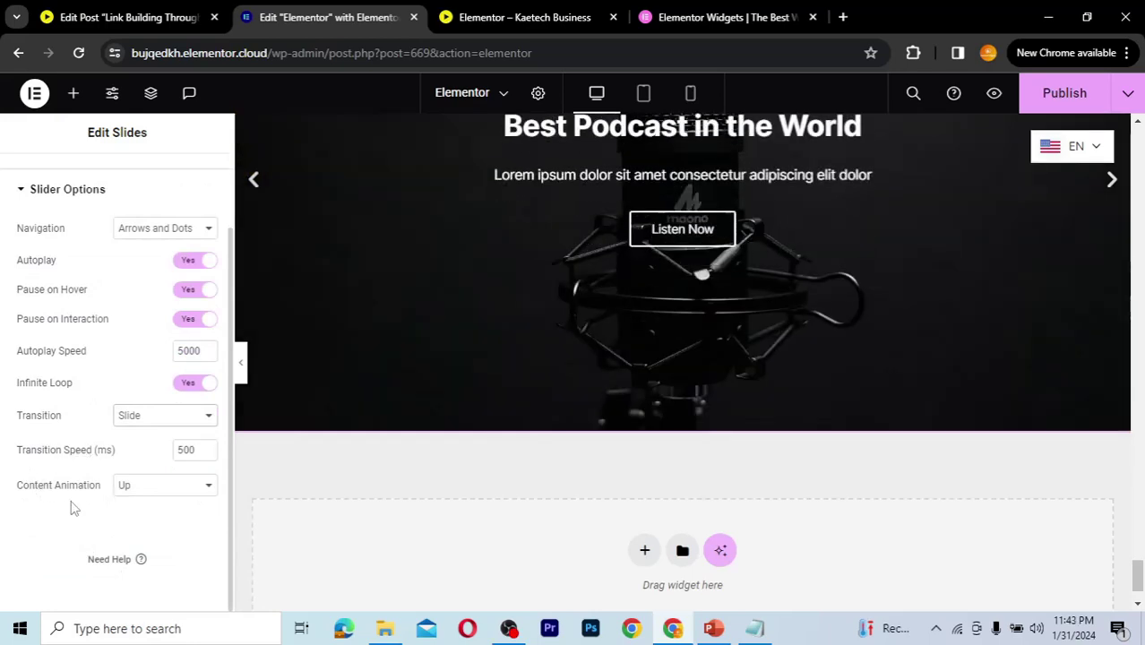
click(157, 486)
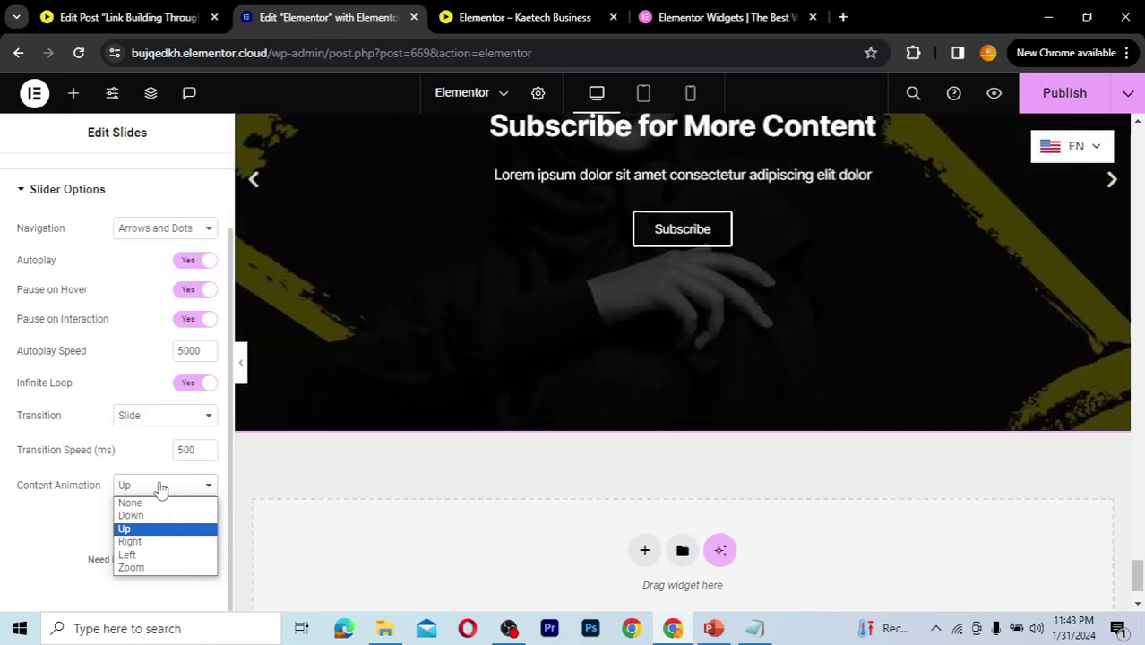
click(139, 449)
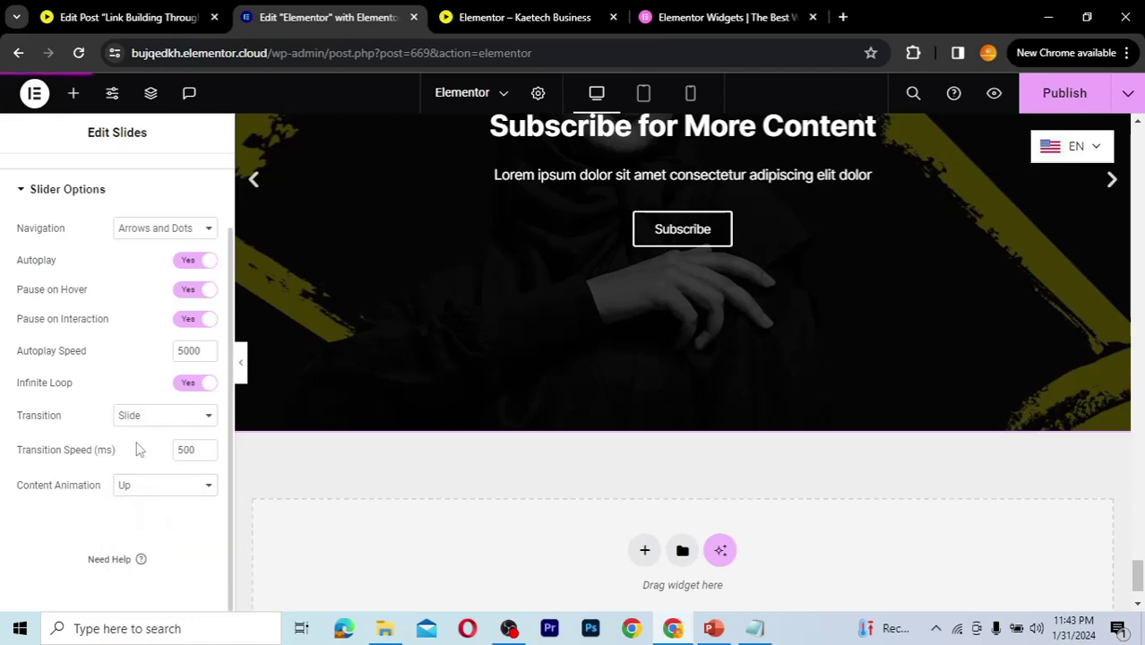
scroll(139, 449, up, 2)
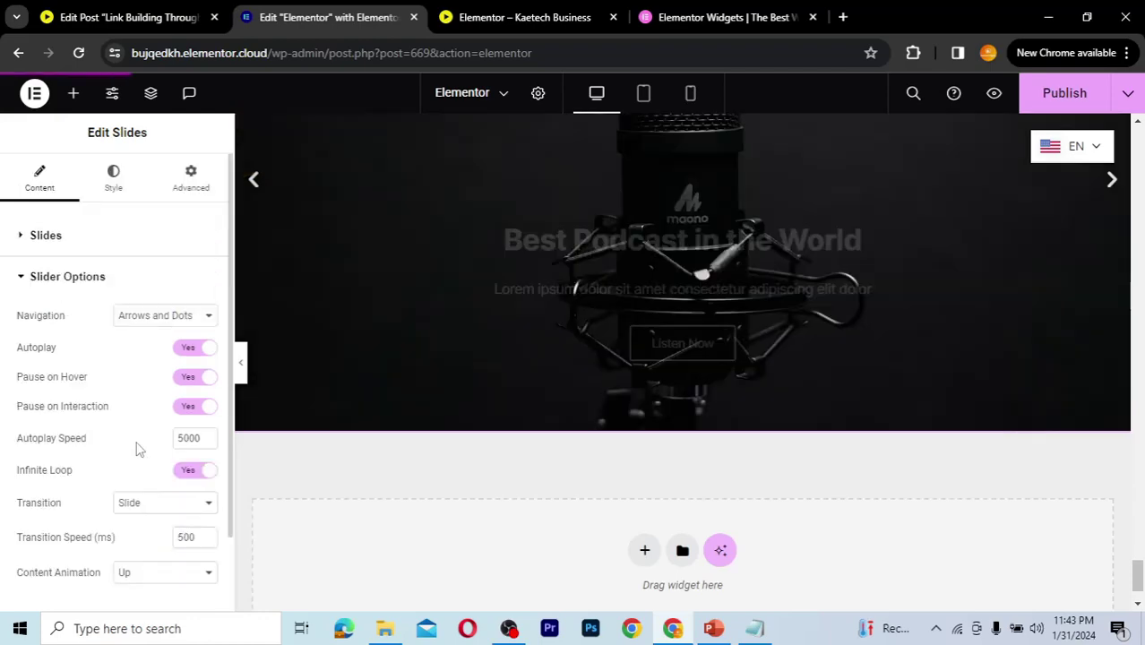
- Examine the slider's style settings for the slides, including content width, padding, horizontal and vertical position, text alignment and text shadow
click(111, 173)
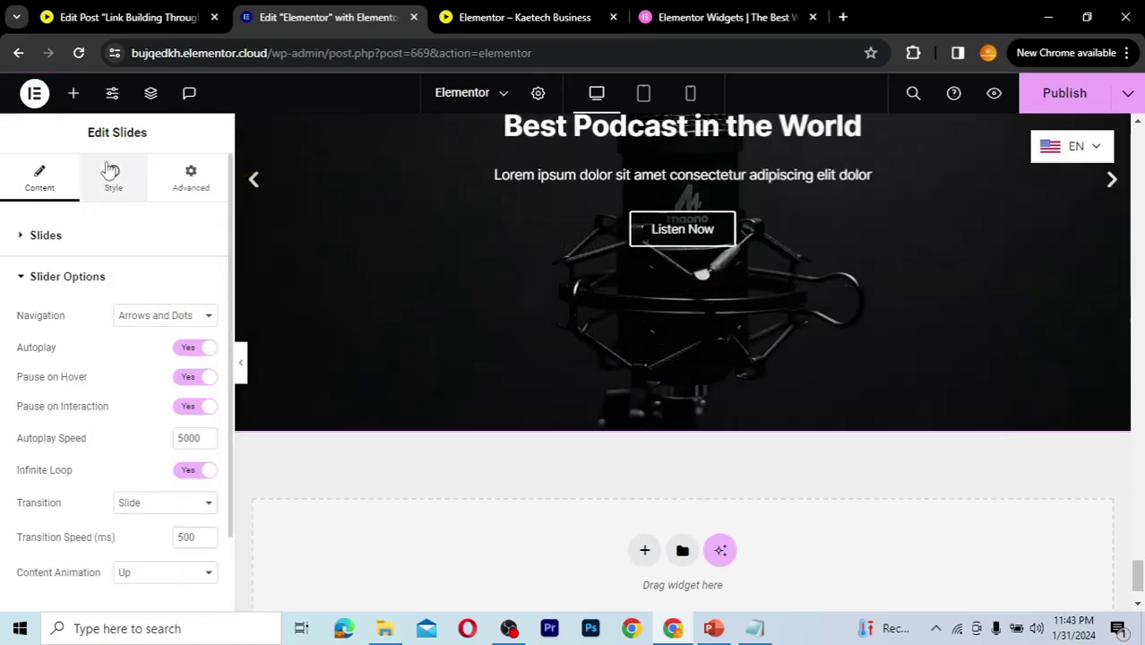
scroll(443, 316, up, 2)
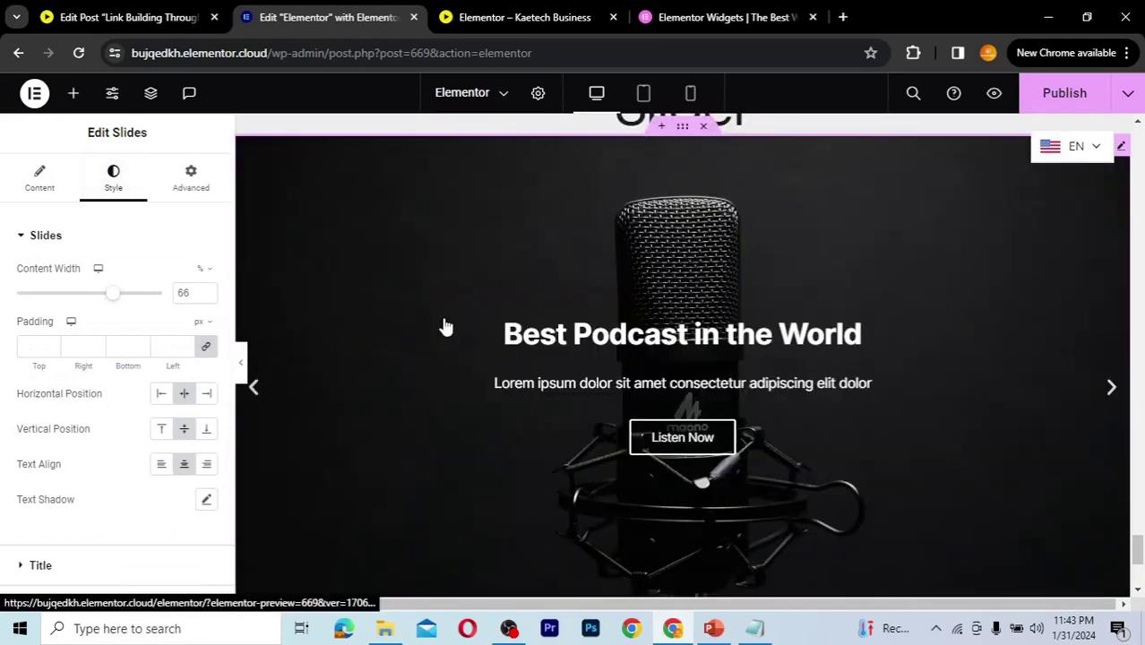
scroll(442, 321, down, 1)
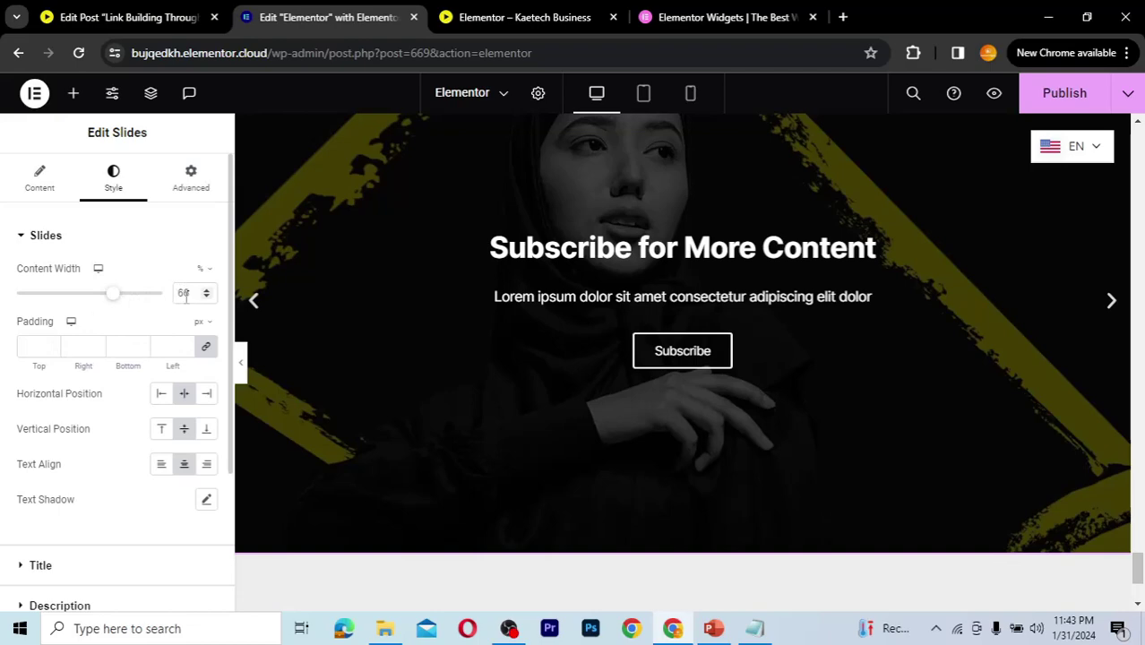
scroll(74, 453, down, 1)
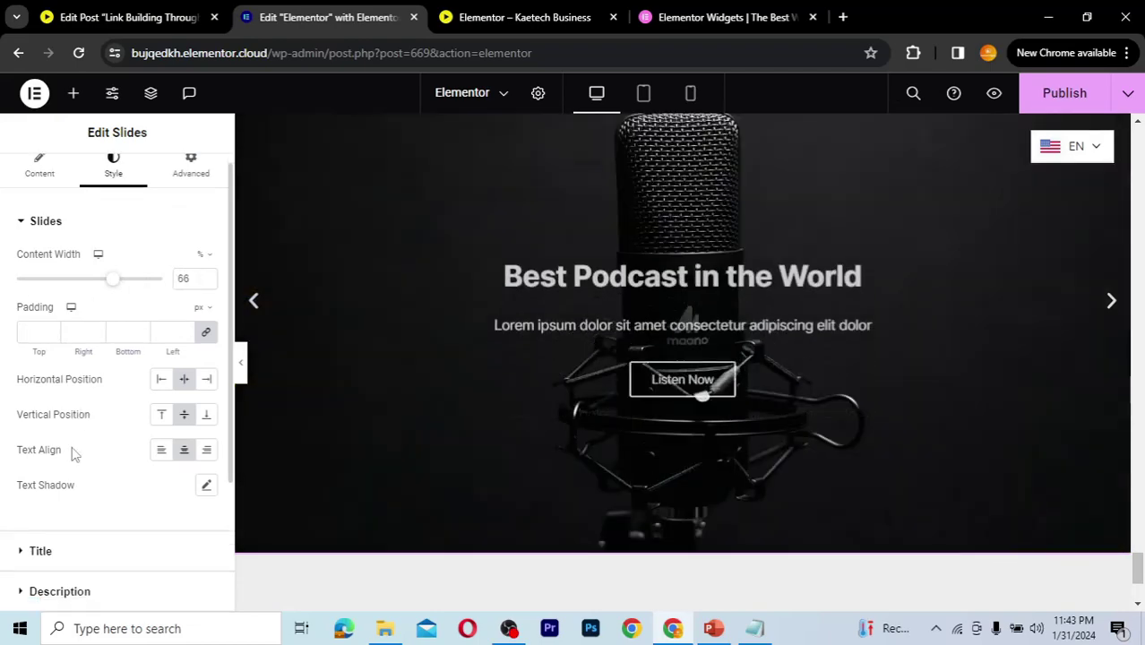
scroll(147, 358, down, 2)
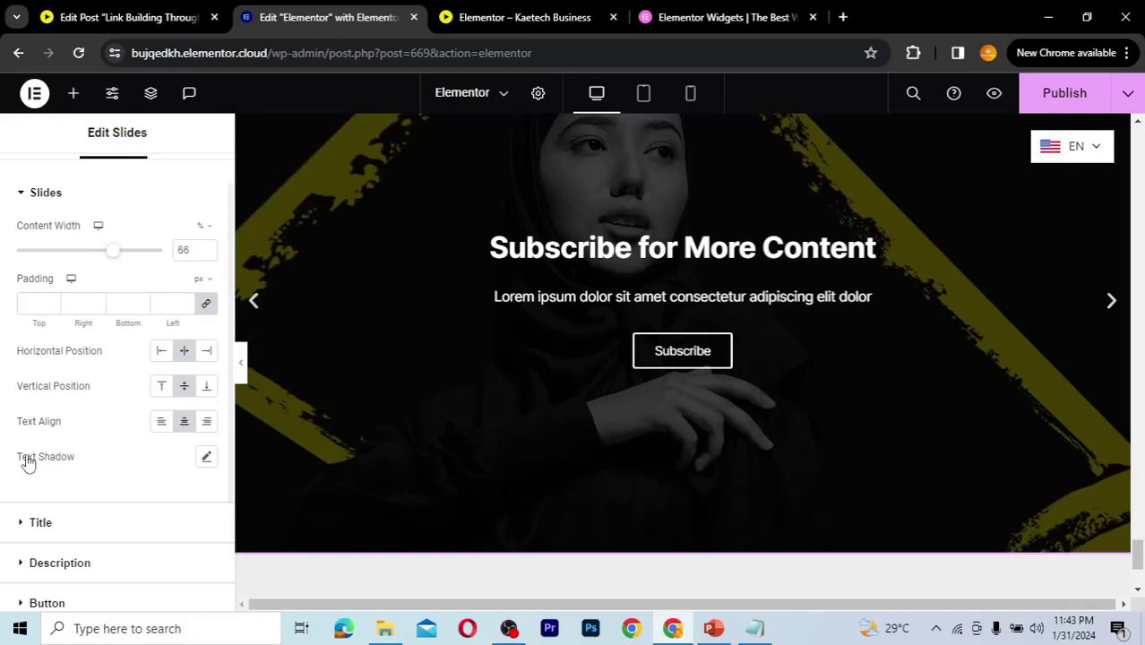
scroll(129, 435, down, 2)
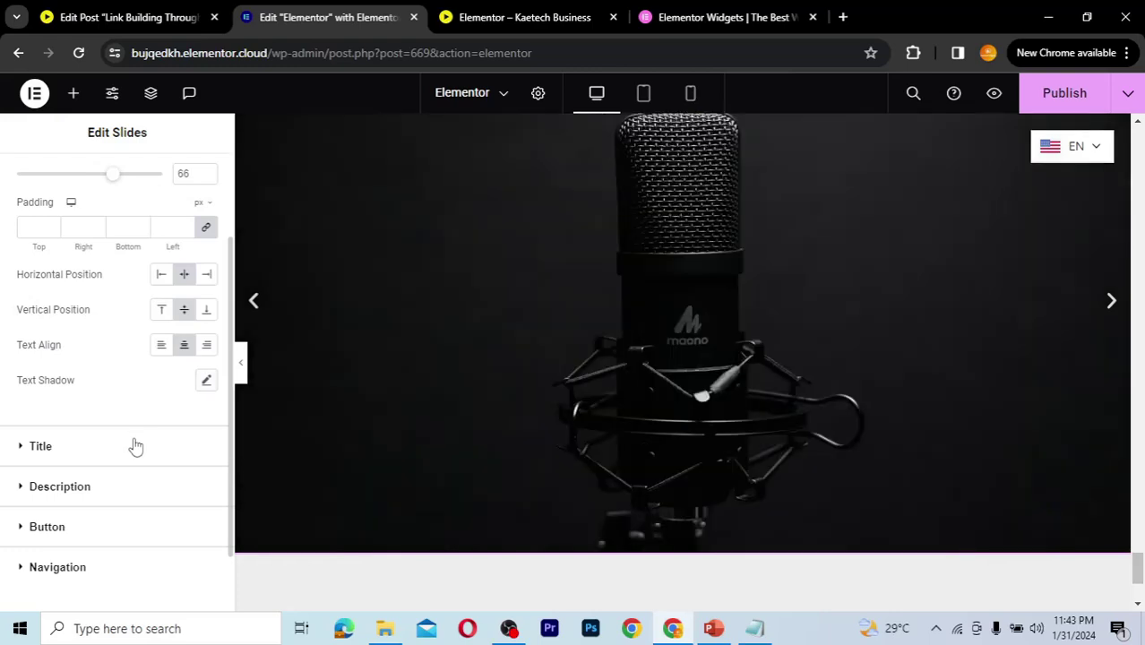
scroll(134, 446, down, 2)
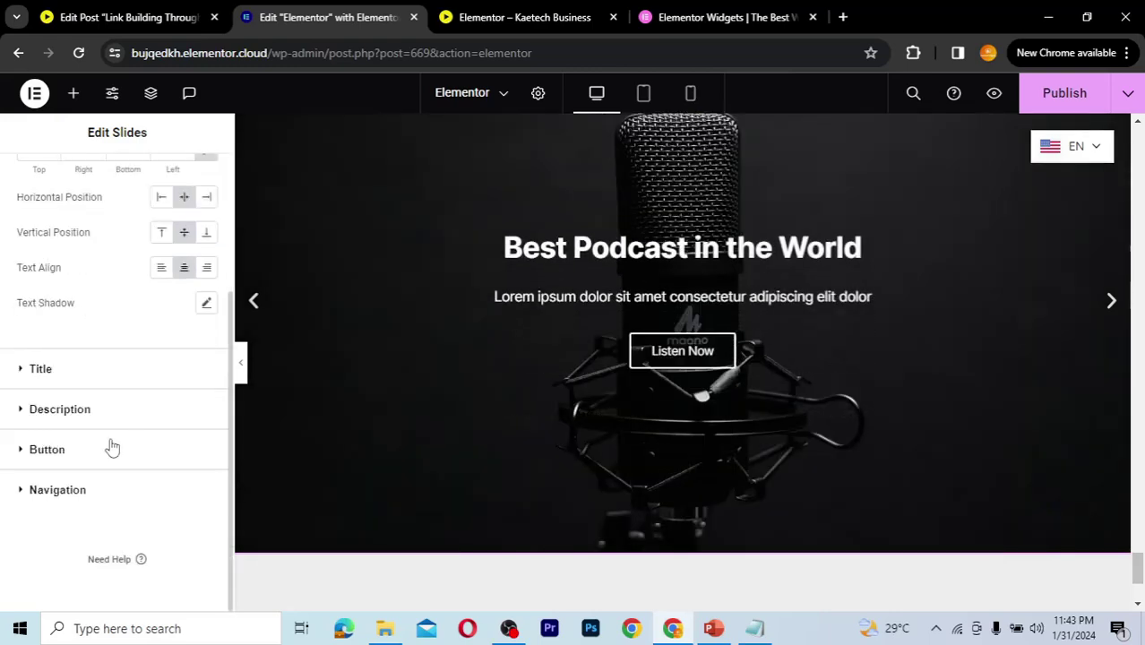
- Set the slider's pagination color to white (#FFFFFF) and its active color to the global Theme Accent color
click(105, 494)
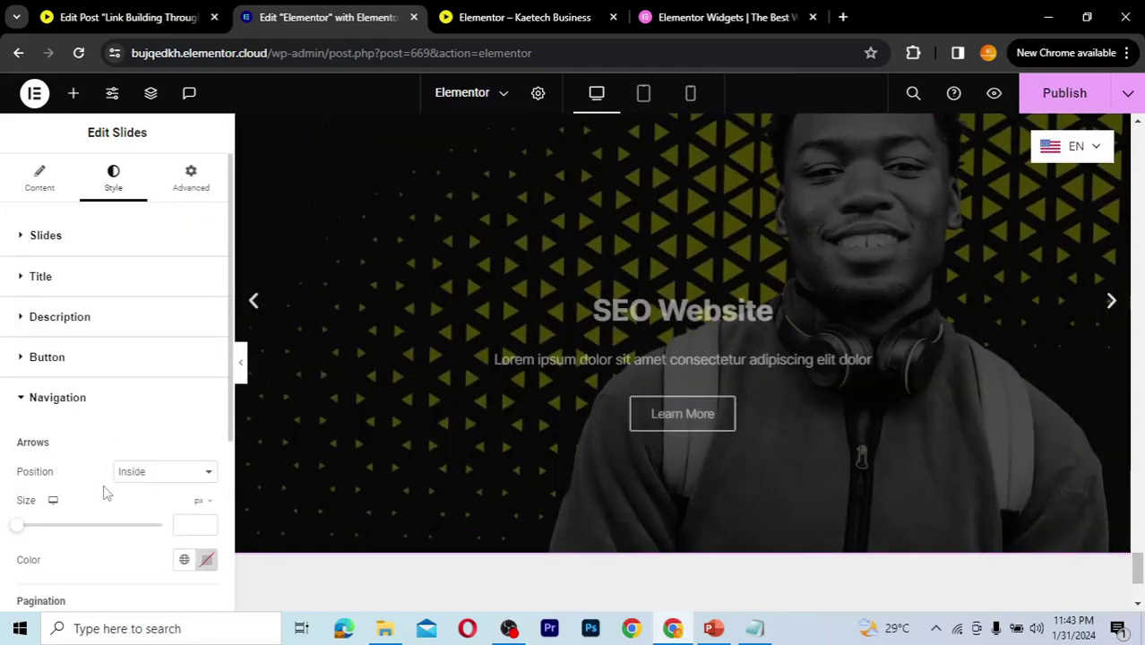
scroll(105, 494, down, 3)
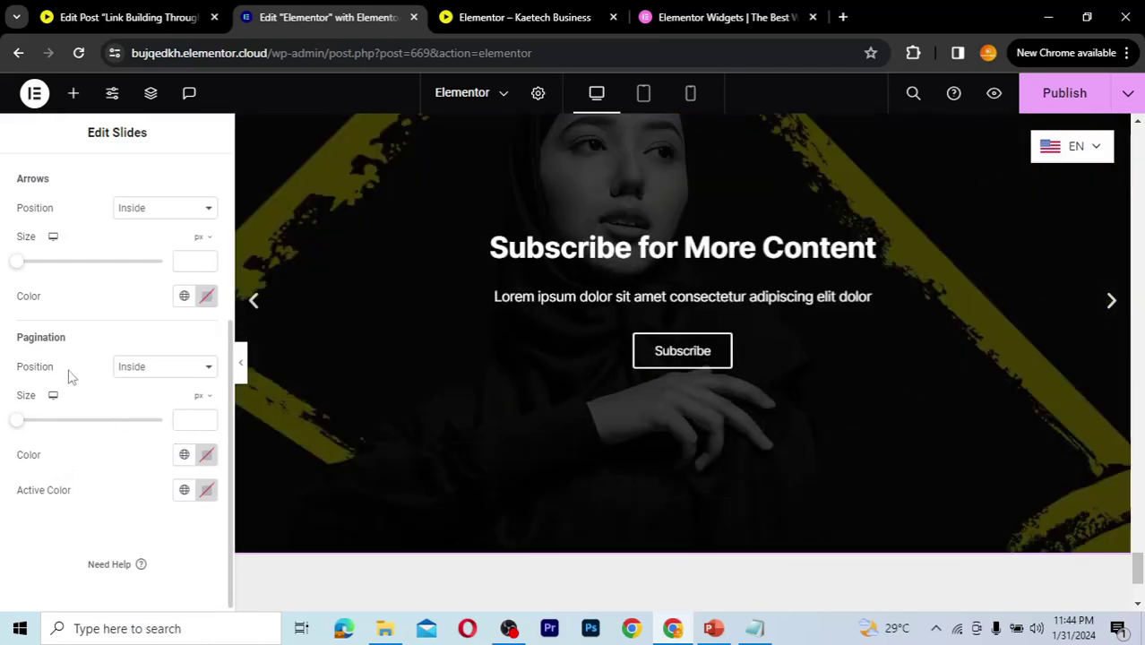
scroll(27, 300, up, 1)
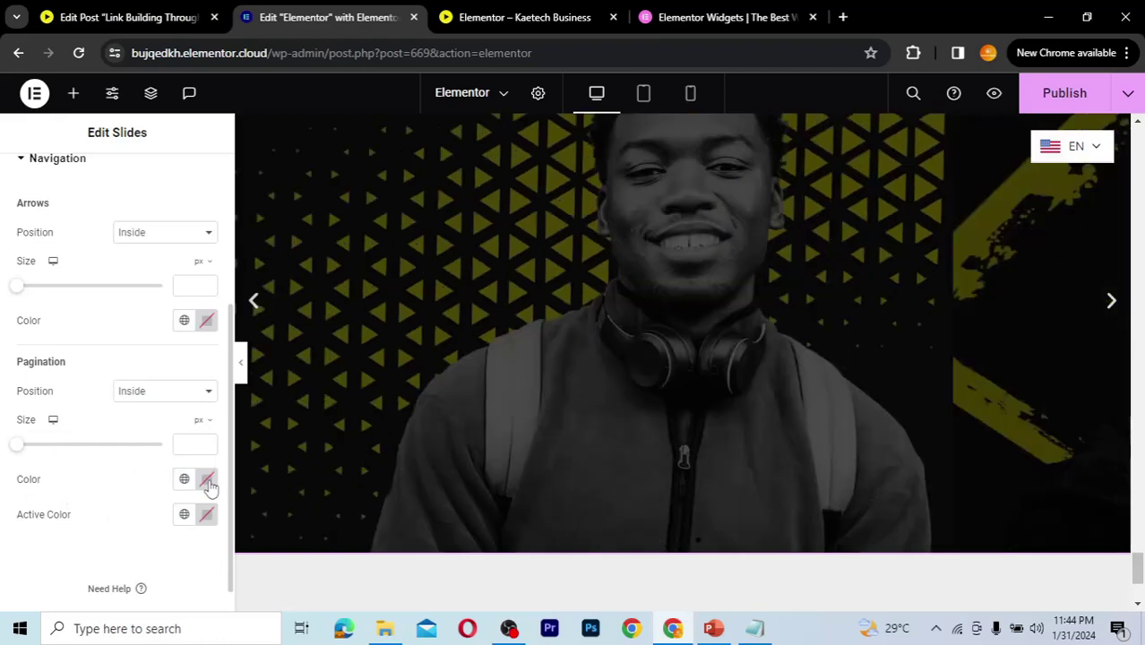
click(207, 481)
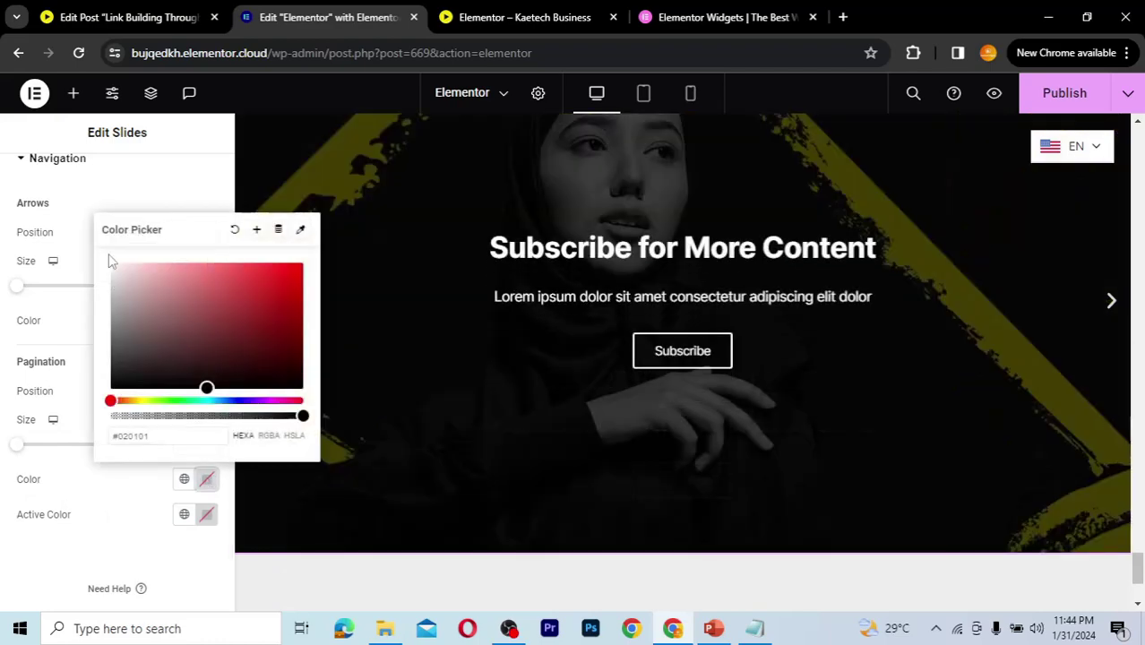
click(106, 253)
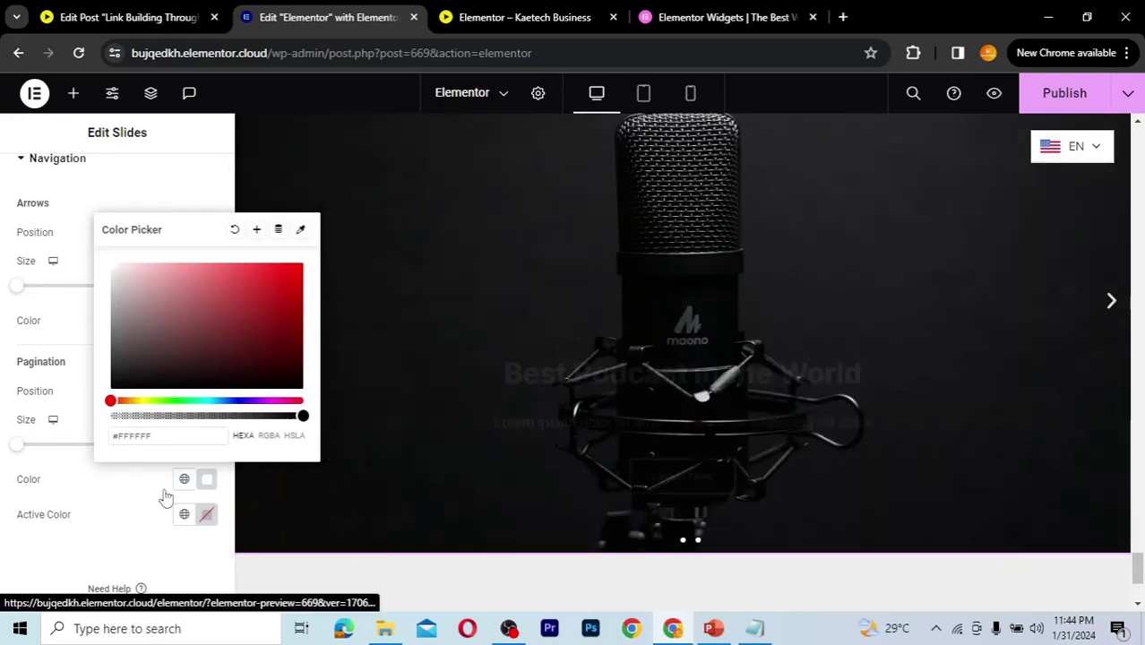
click(140, 494)
click(184, 514)
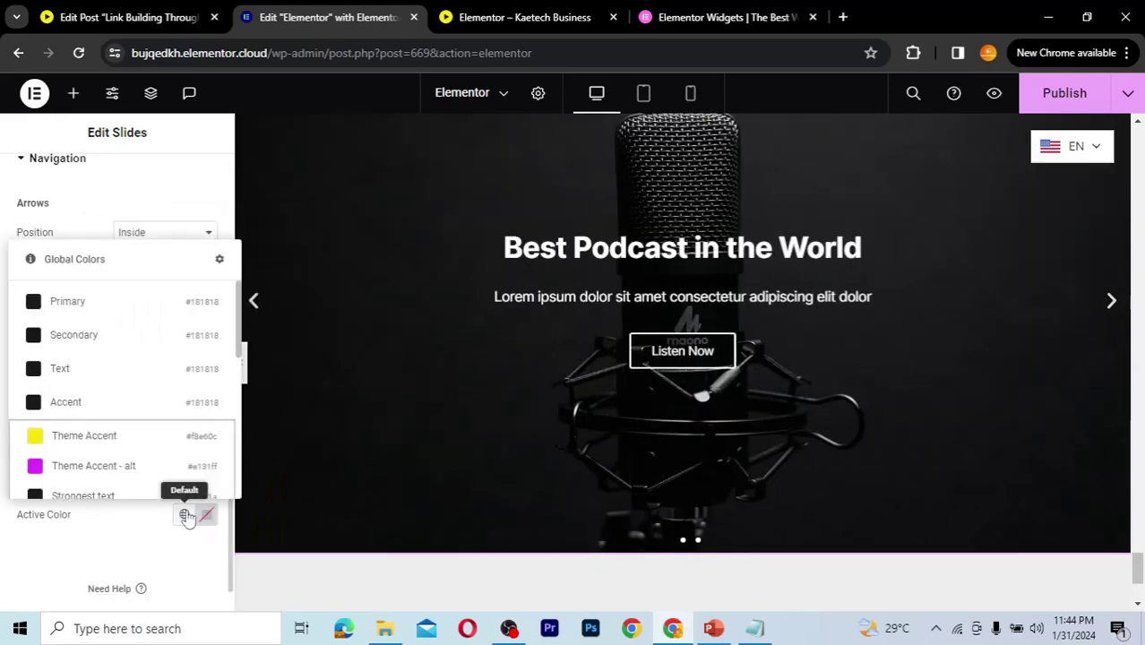
click(90, 437)
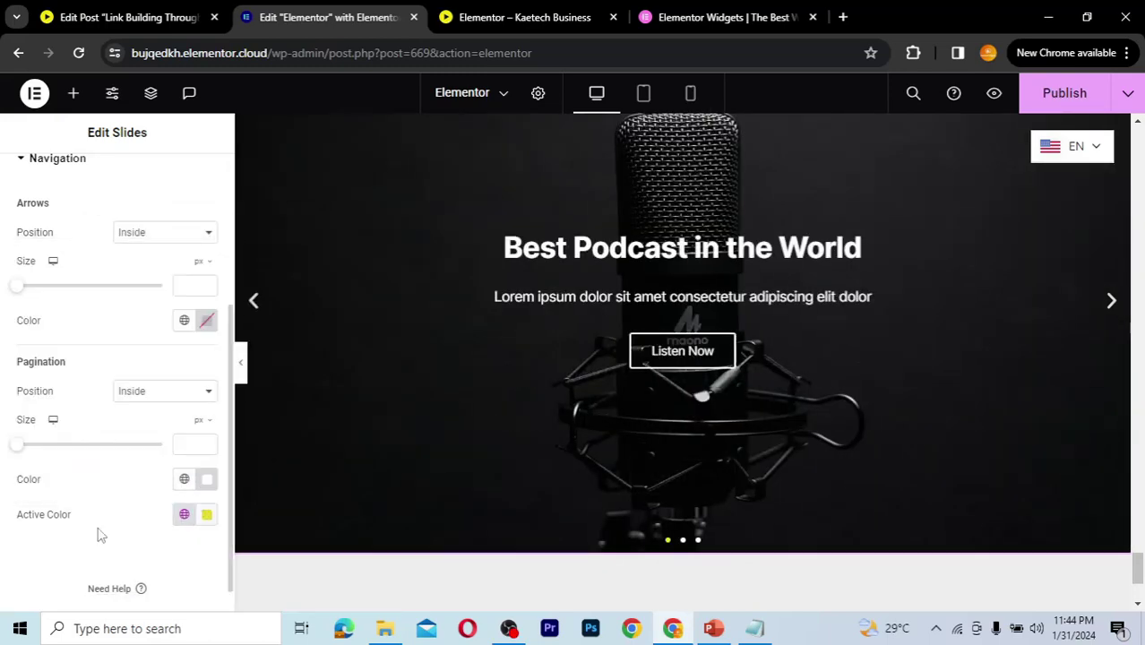
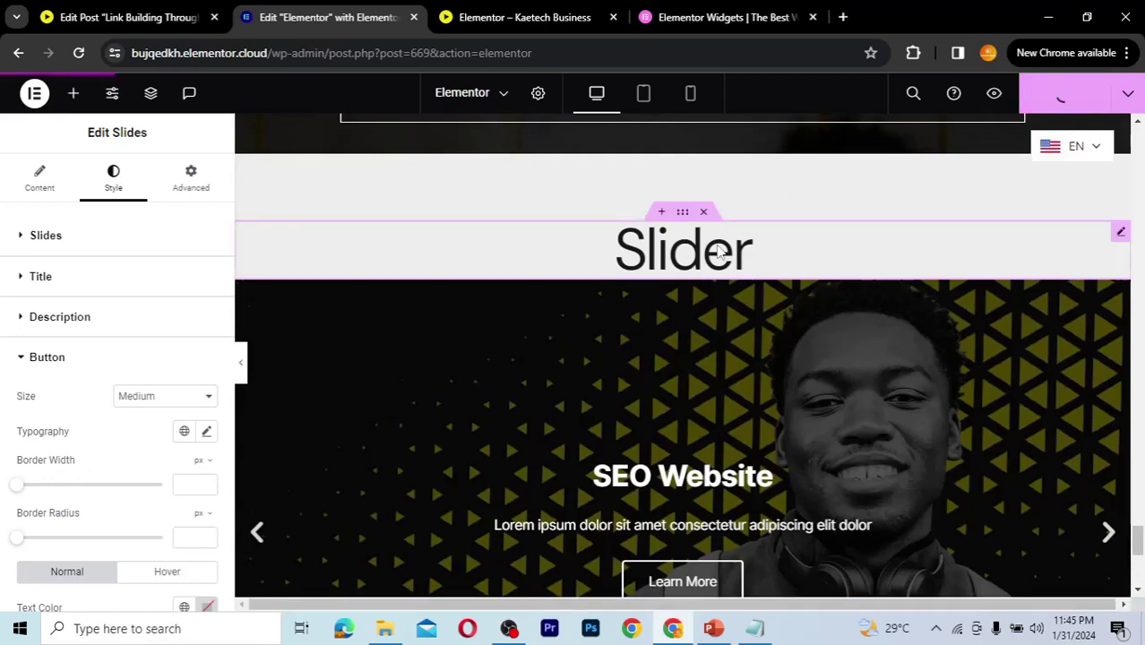
- Switch to the live Elementor page and advance through the slides to check the published slider
click(508, 18)
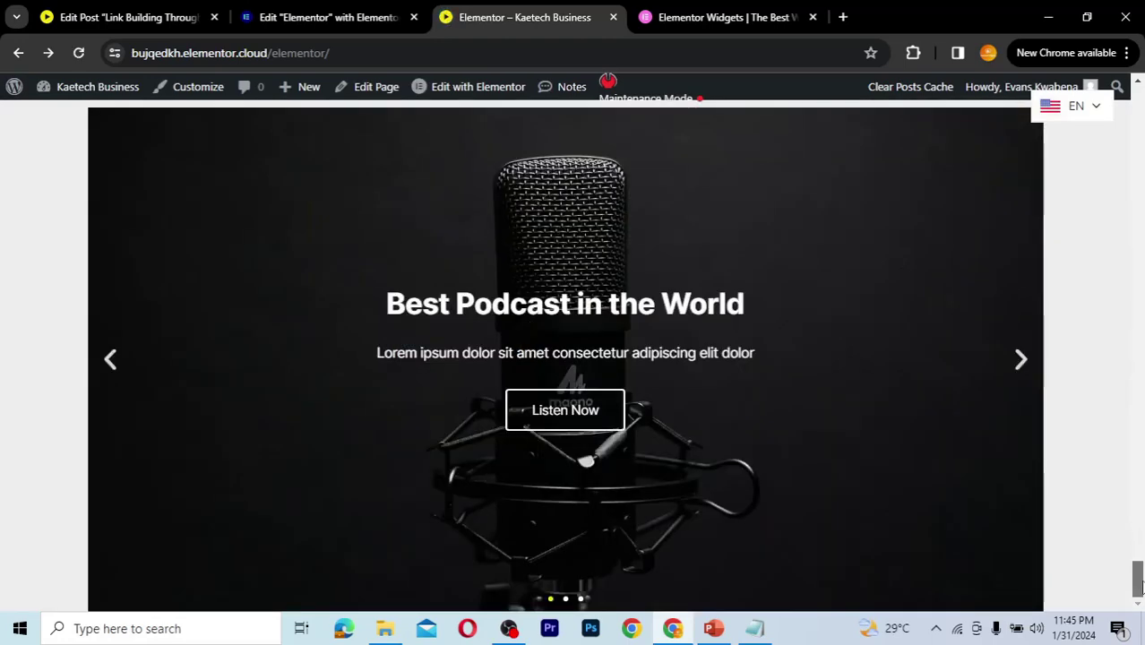
mouse_move(1139, 587)
mouse_down()
mouse_move(1140, 555)
mouse_move(1139, 586)
mouse_up()
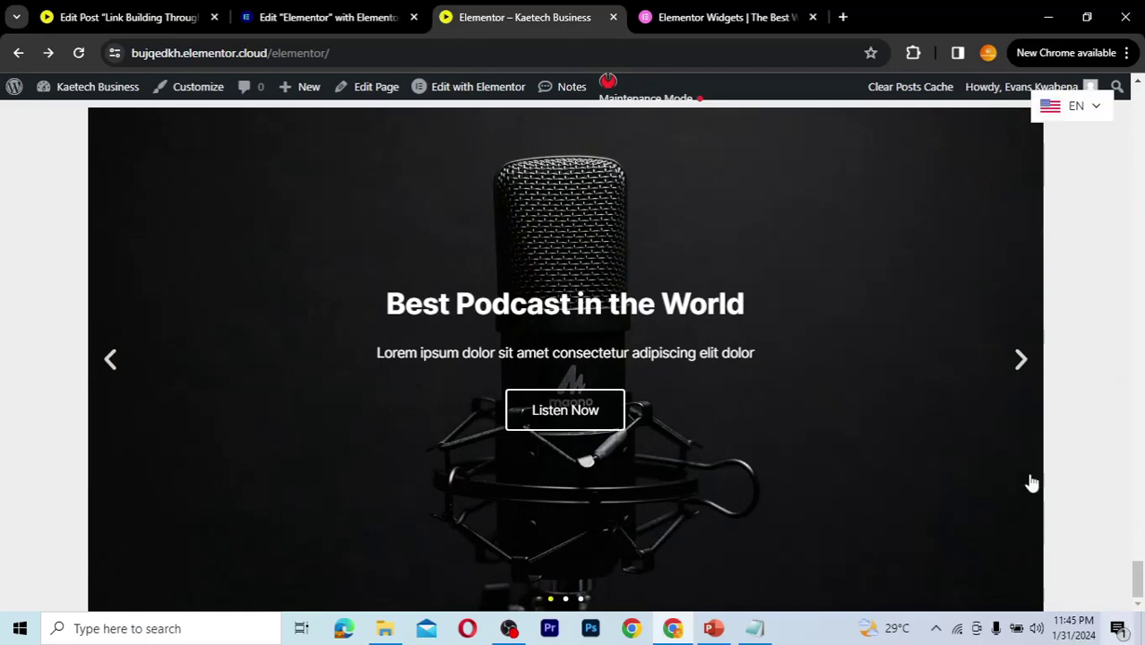
click(1021, 367)
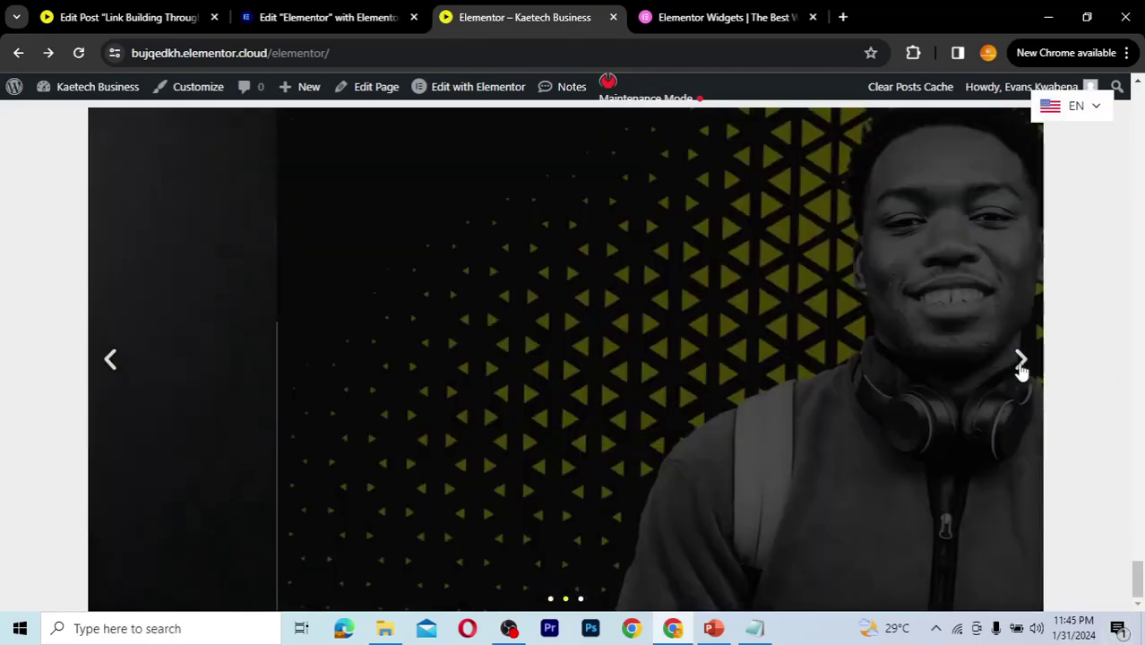
click(1021, 367)
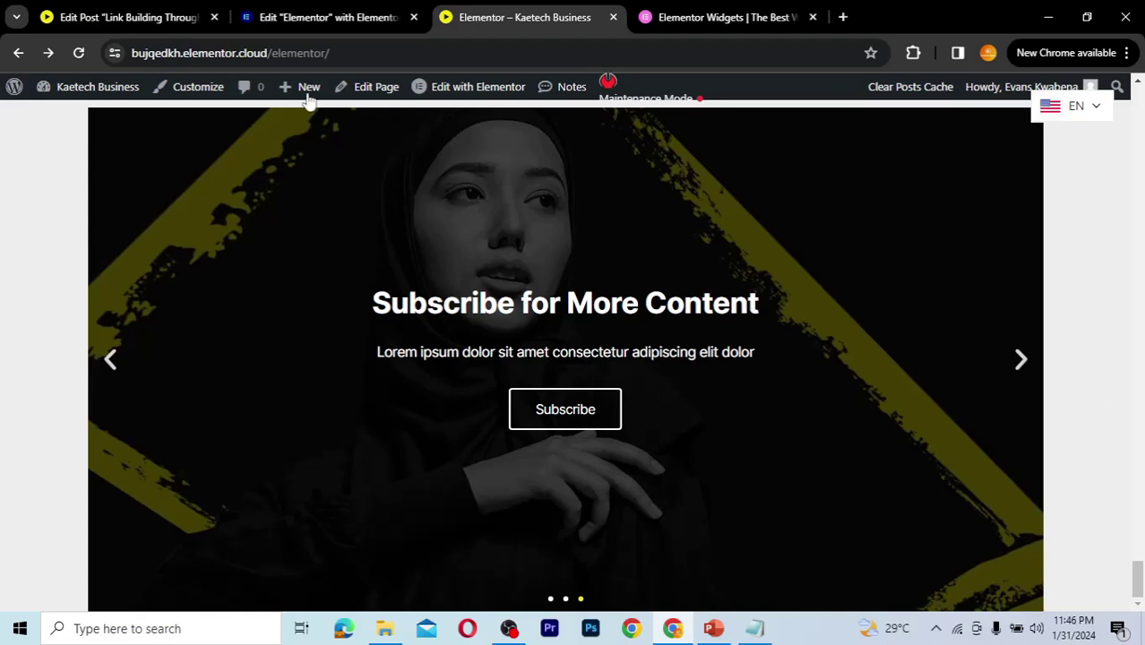
- Return to the editor, set the slider container's content width to Full Width, and save the page
click(323, 24)
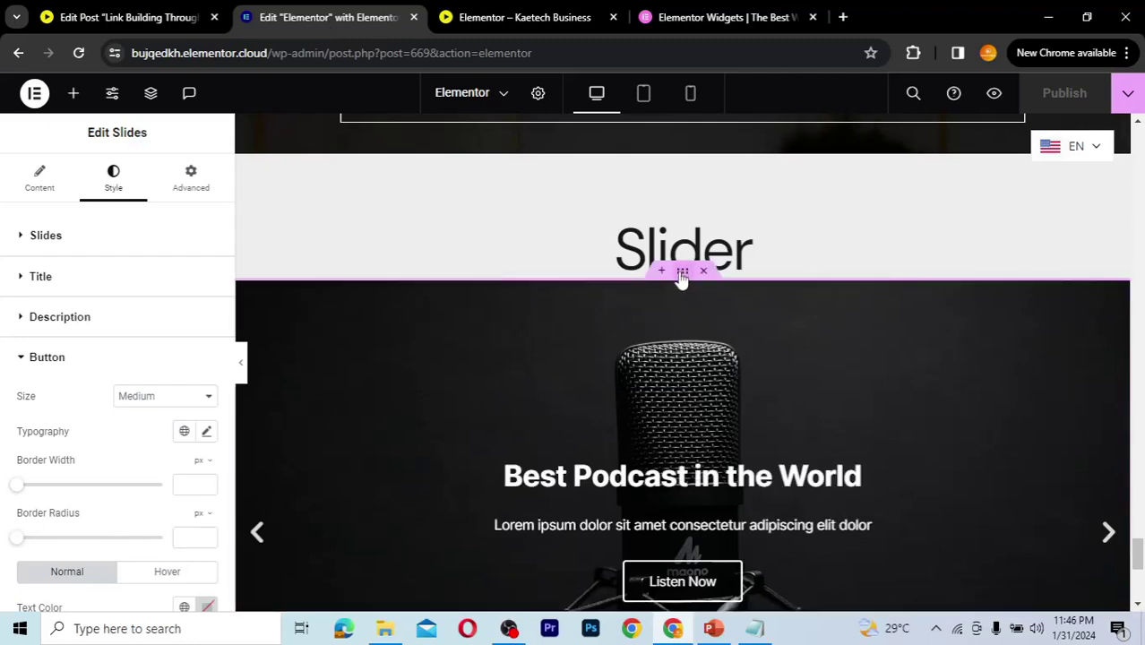
click(683, 272)
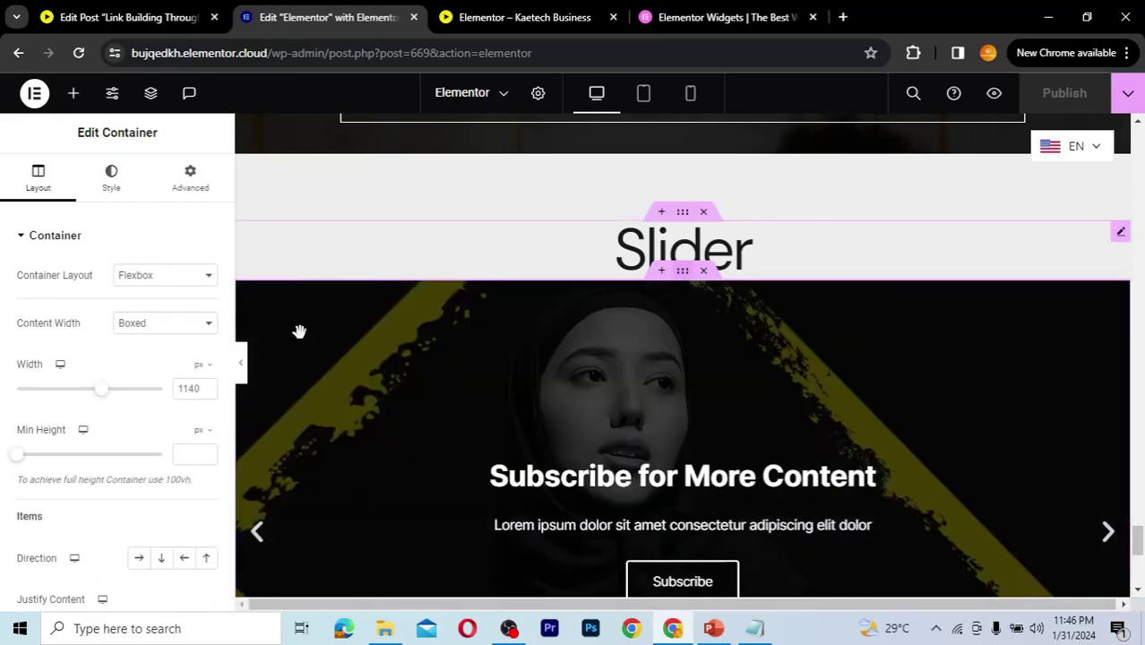
click(165, 280)
click(135, 293)
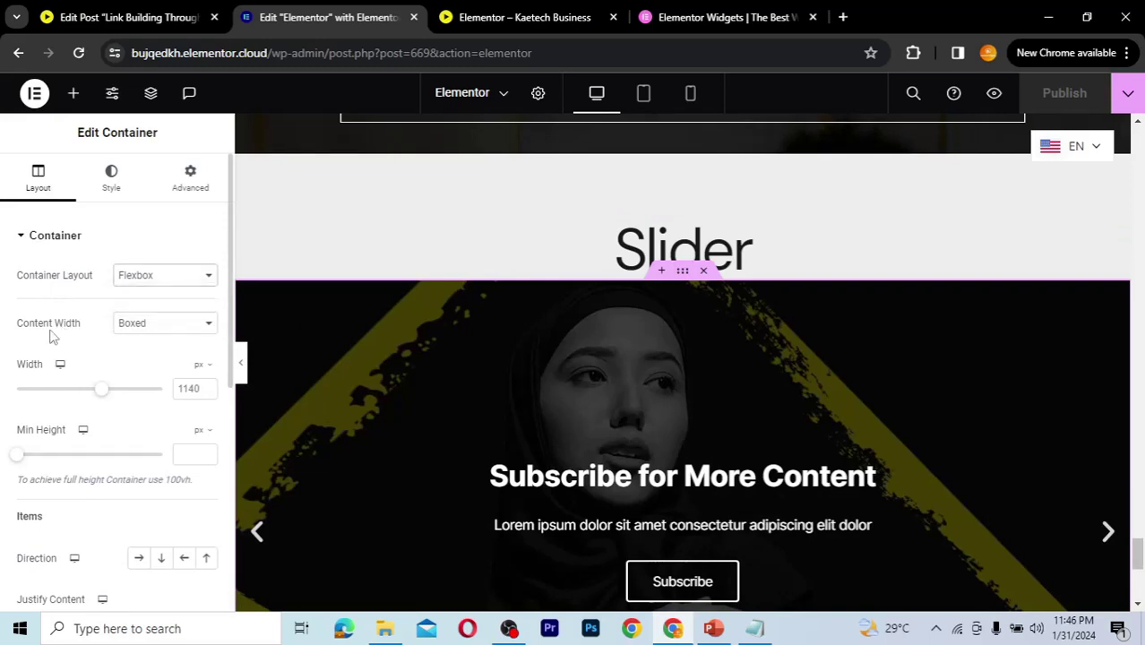
click(157, 326)
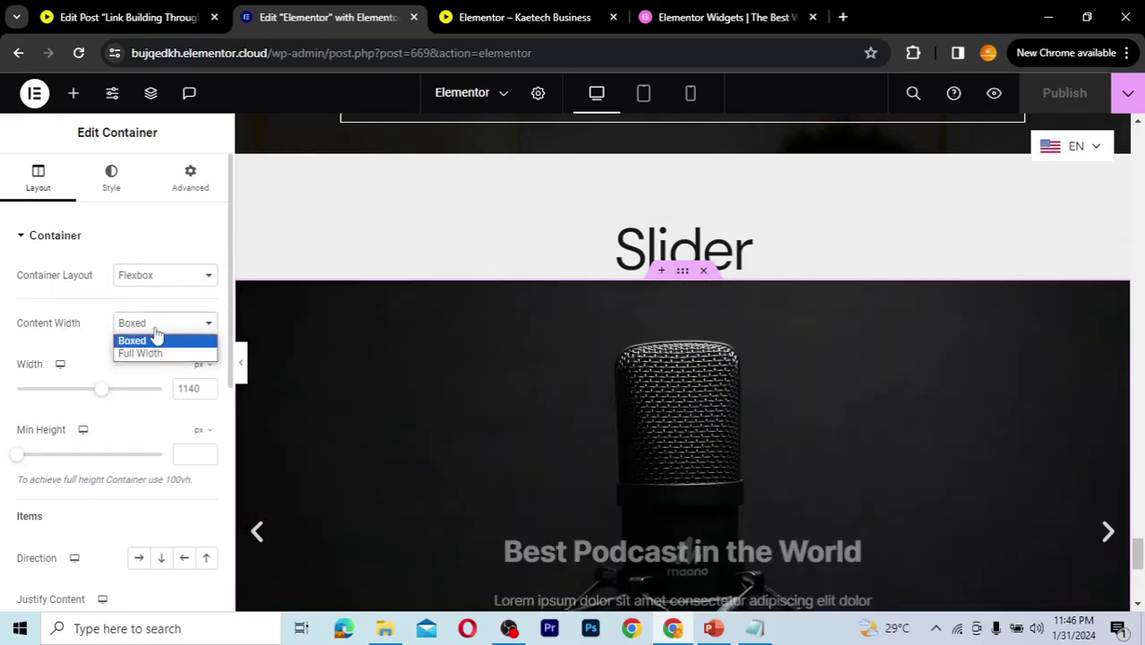
click(152, 354)
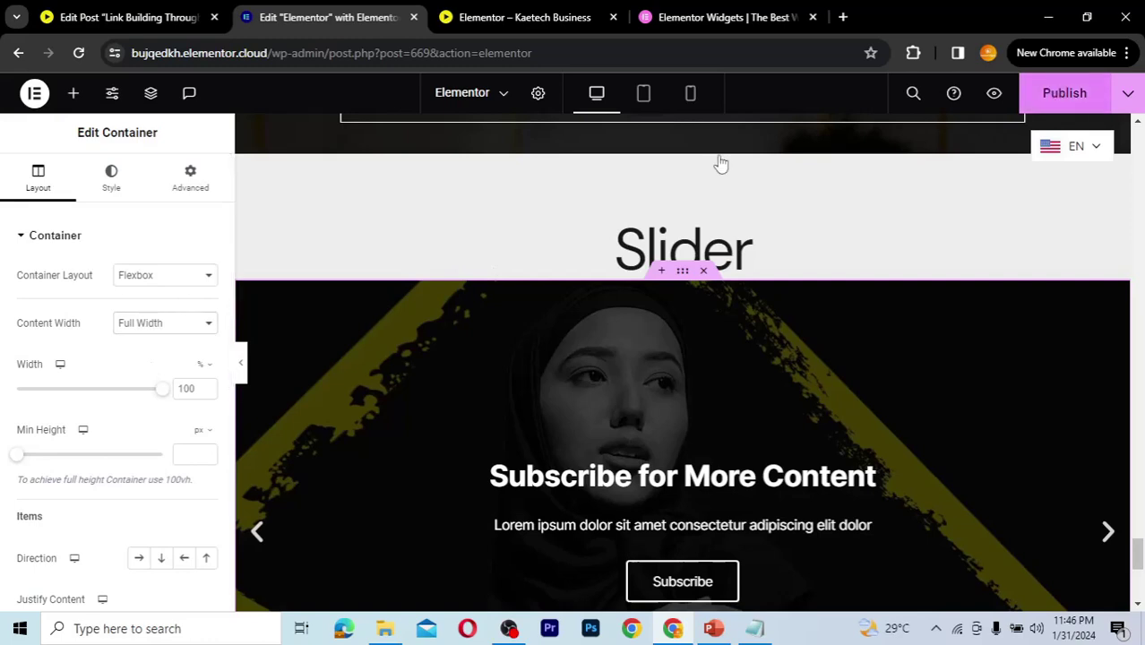
key(ctrl+s)
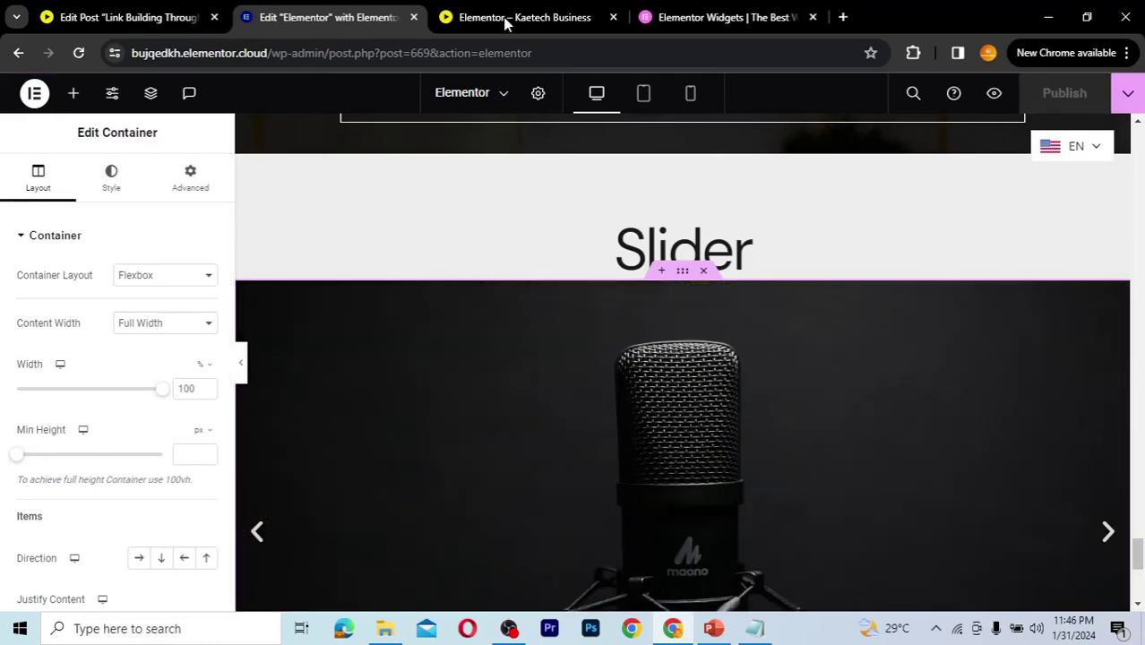
- Reload the live page, advance repeatedly through the slides to check the slider's width, and return to the top of the page
click(508, 15)
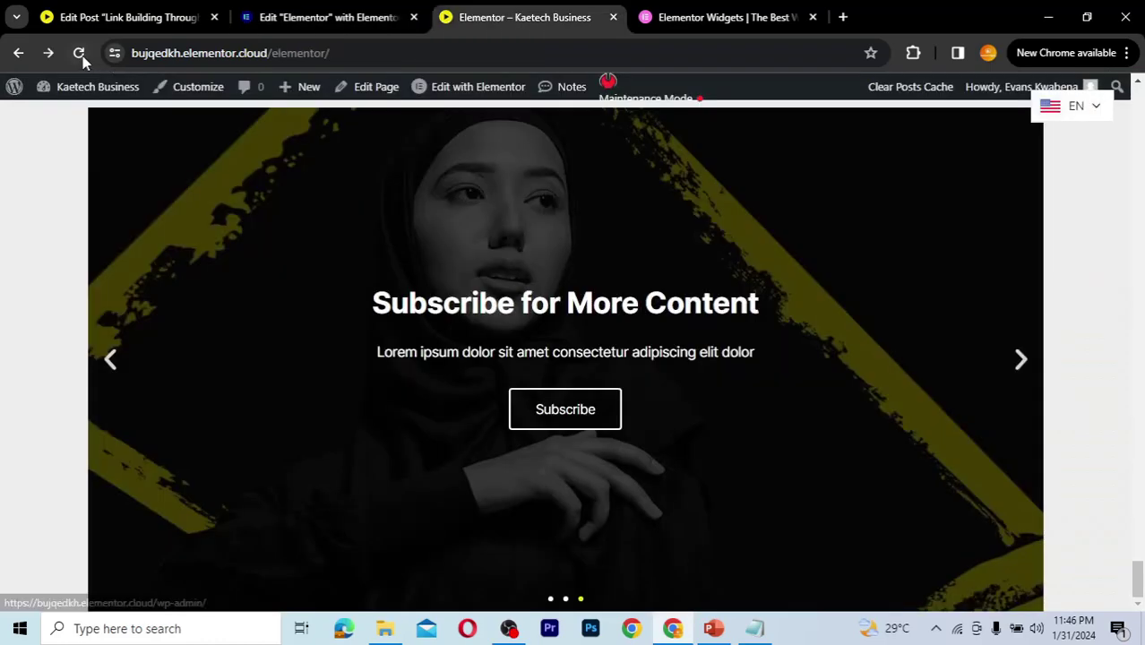
click(82, 55)
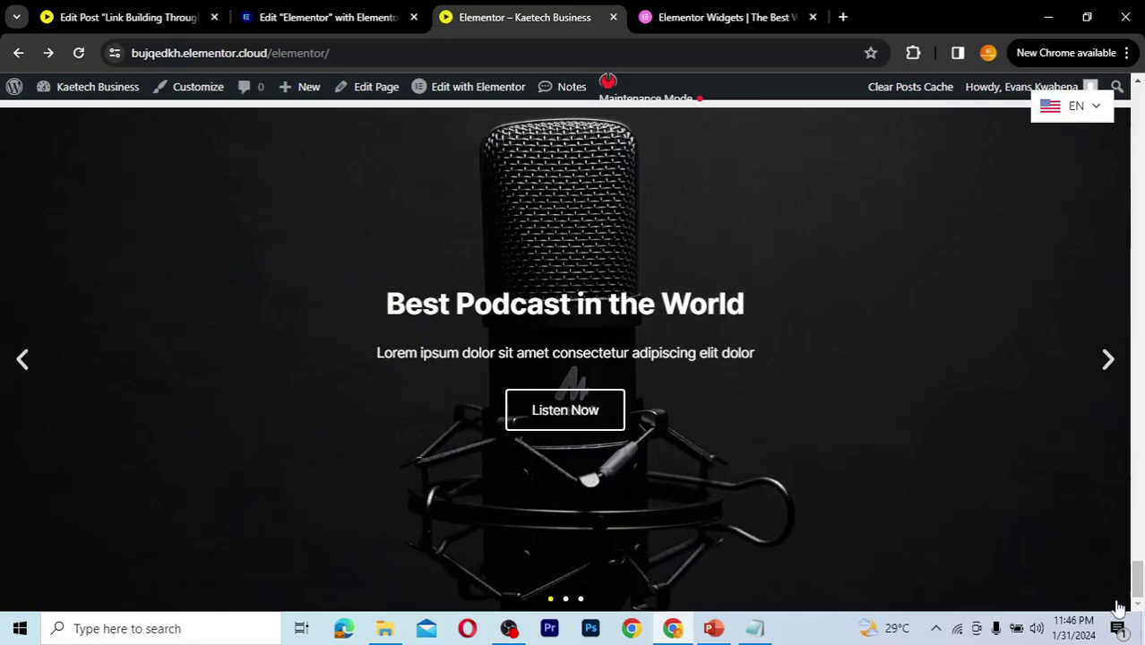
click(1107, 359)
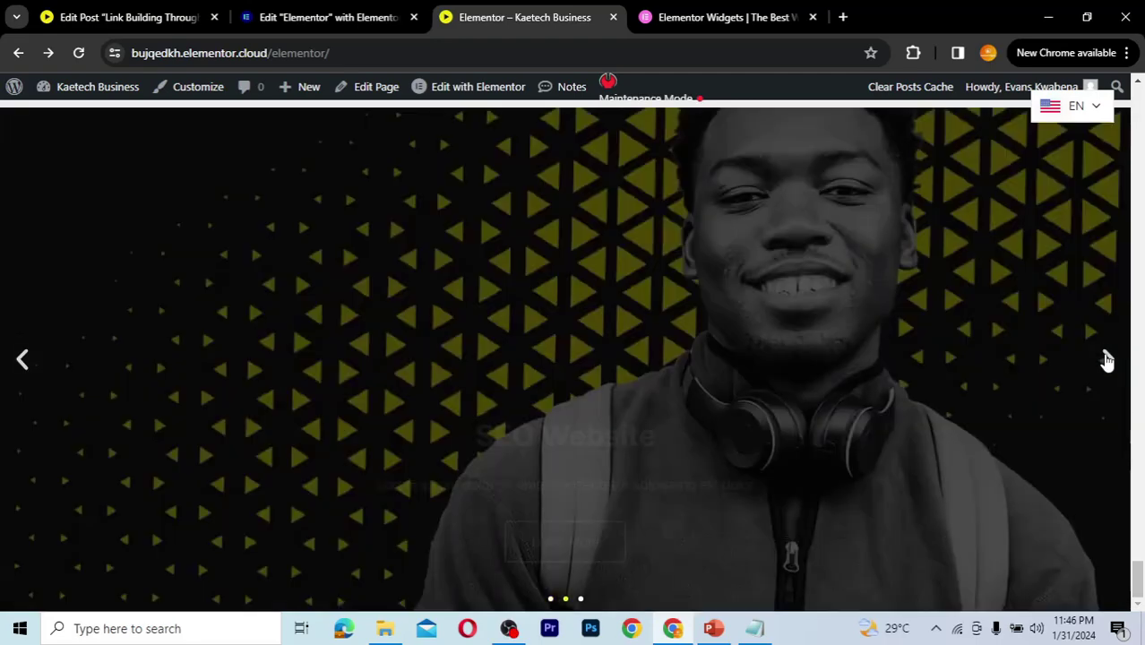
click(1107, 359)
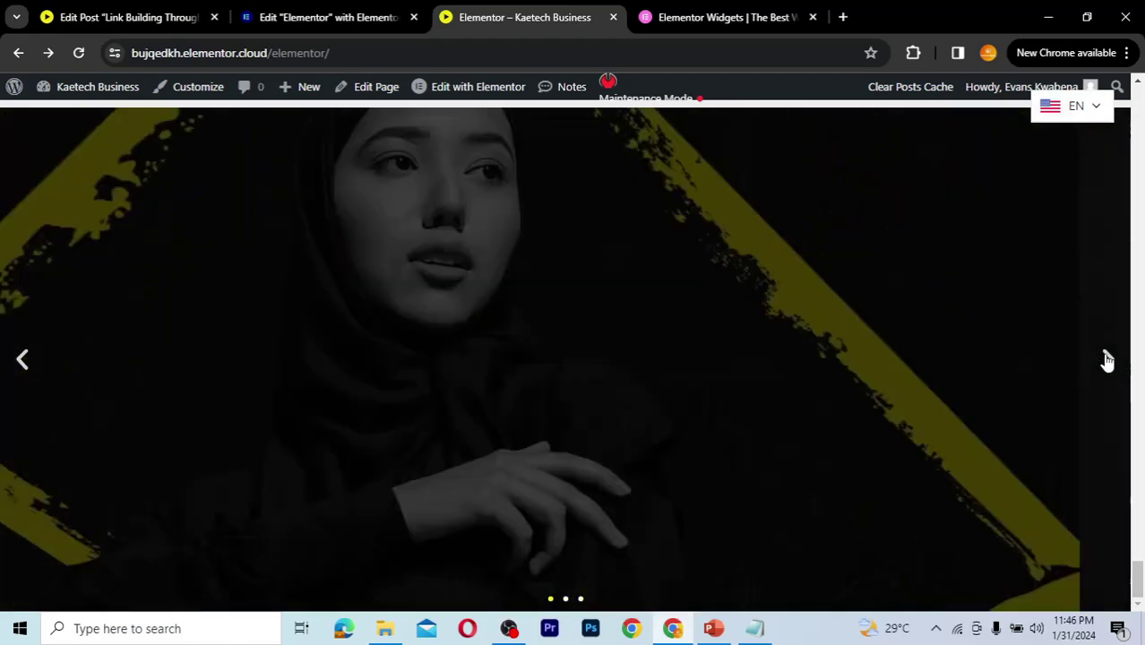
click(1107, 359)
click(1107, 360)
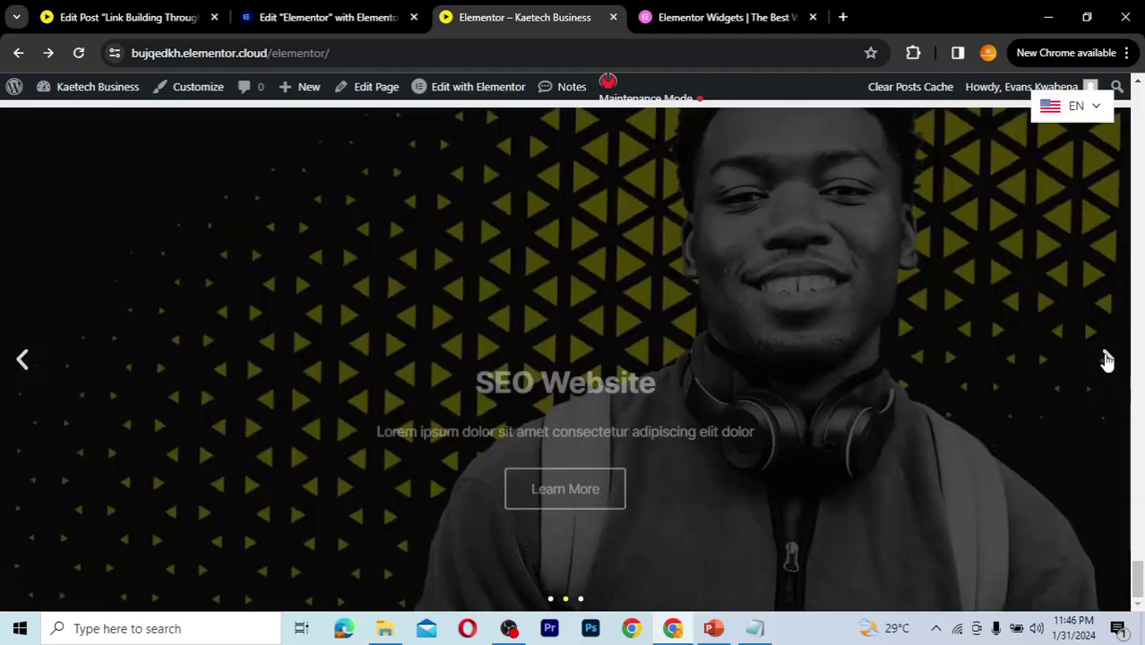
click(1107, 359)
click(1107, 359)
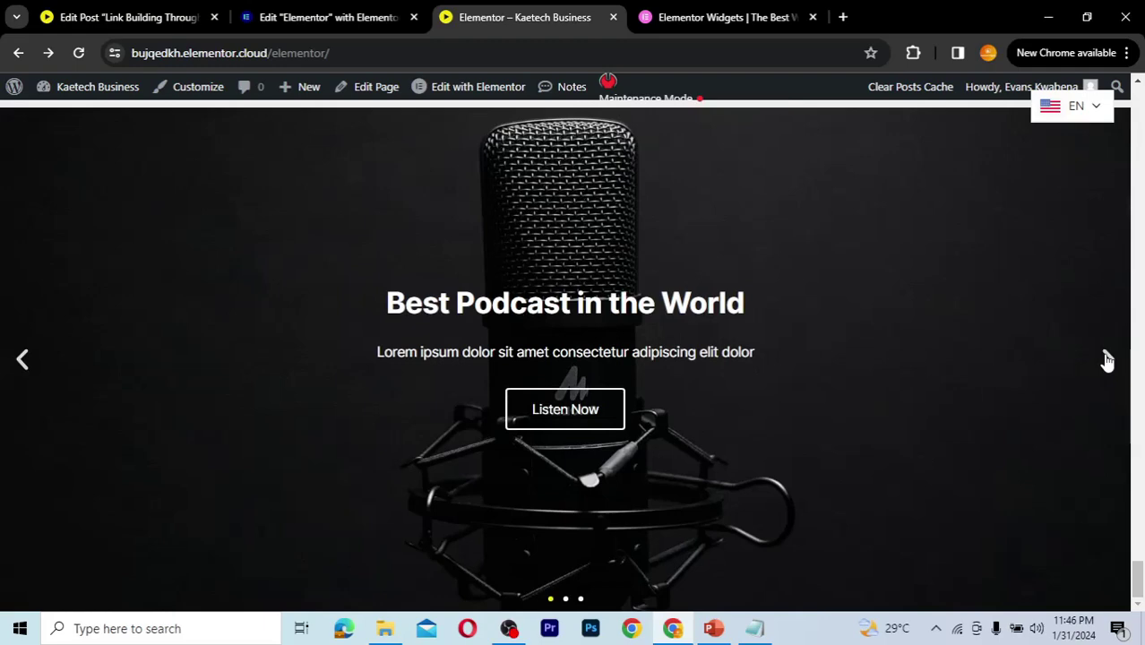
click(1107, 359)
click(1107, 359)
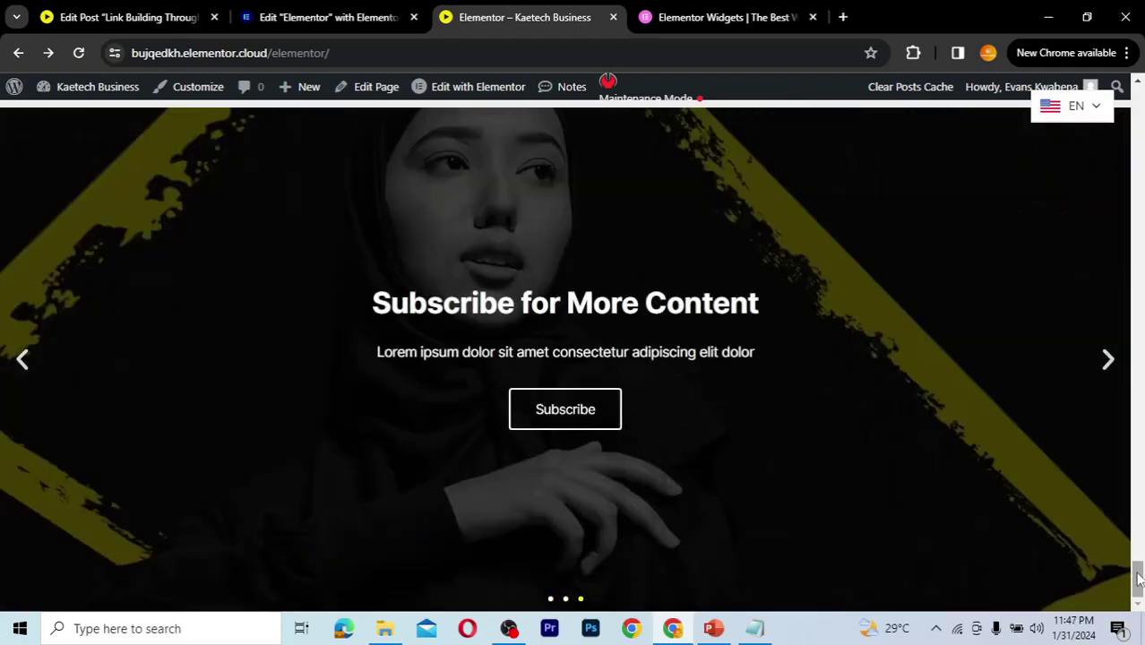
drag(1137, 580, 1137, 90)
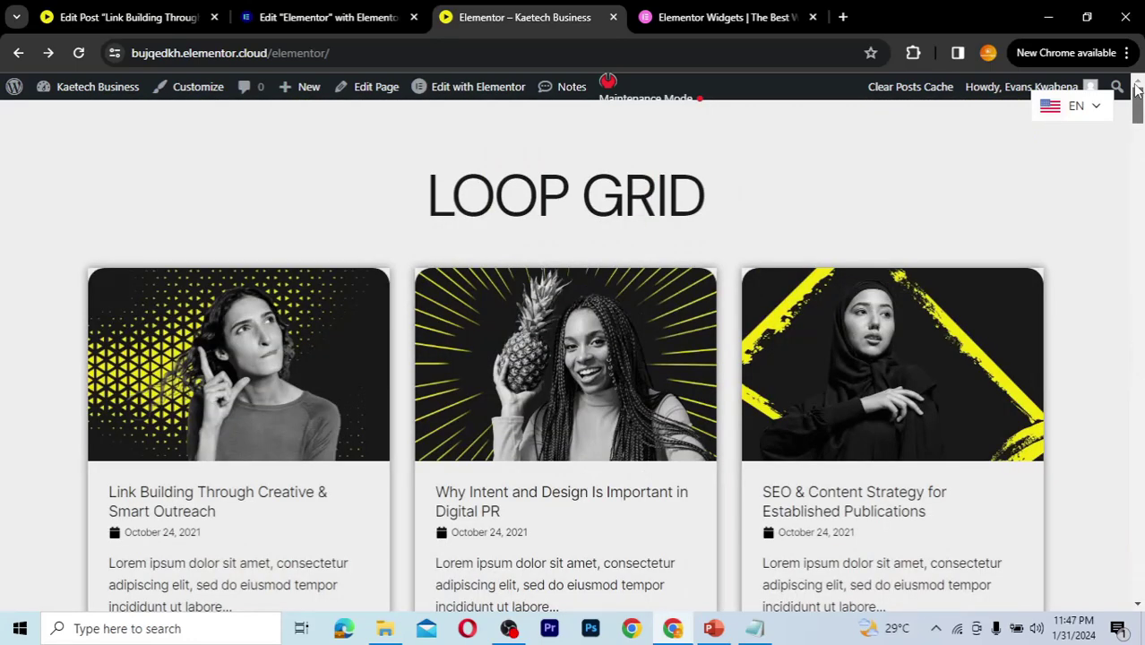
- Return to the editor, collapse the last two containers in the page structure, and move the Slider heading's container to the top
click(332, 16)
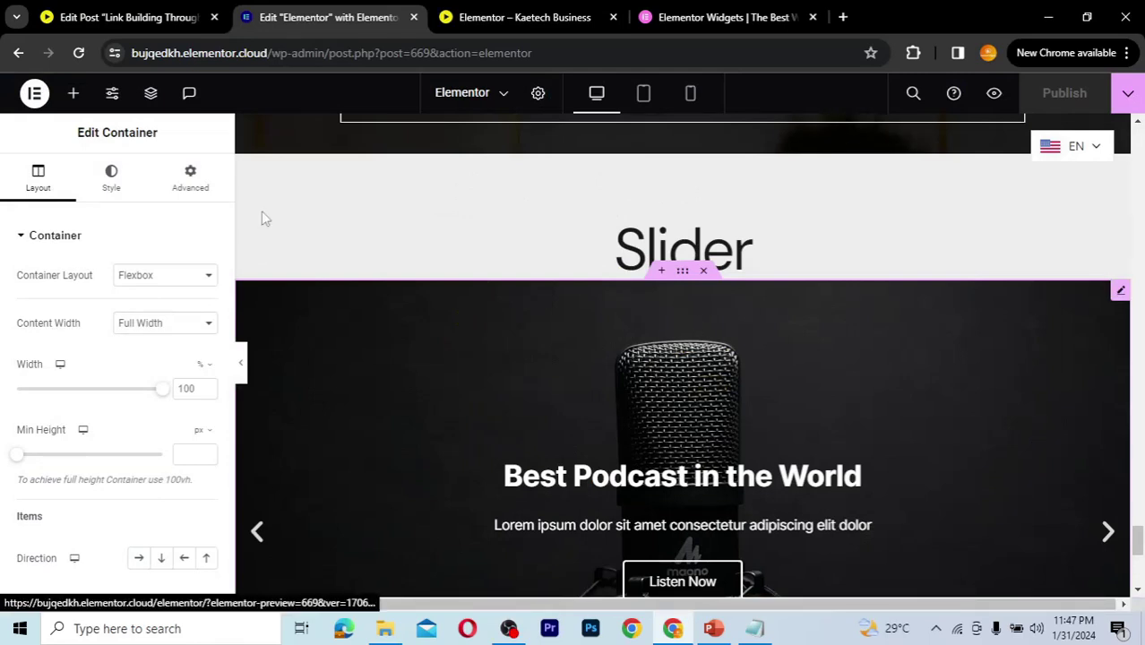
click(151, 95)
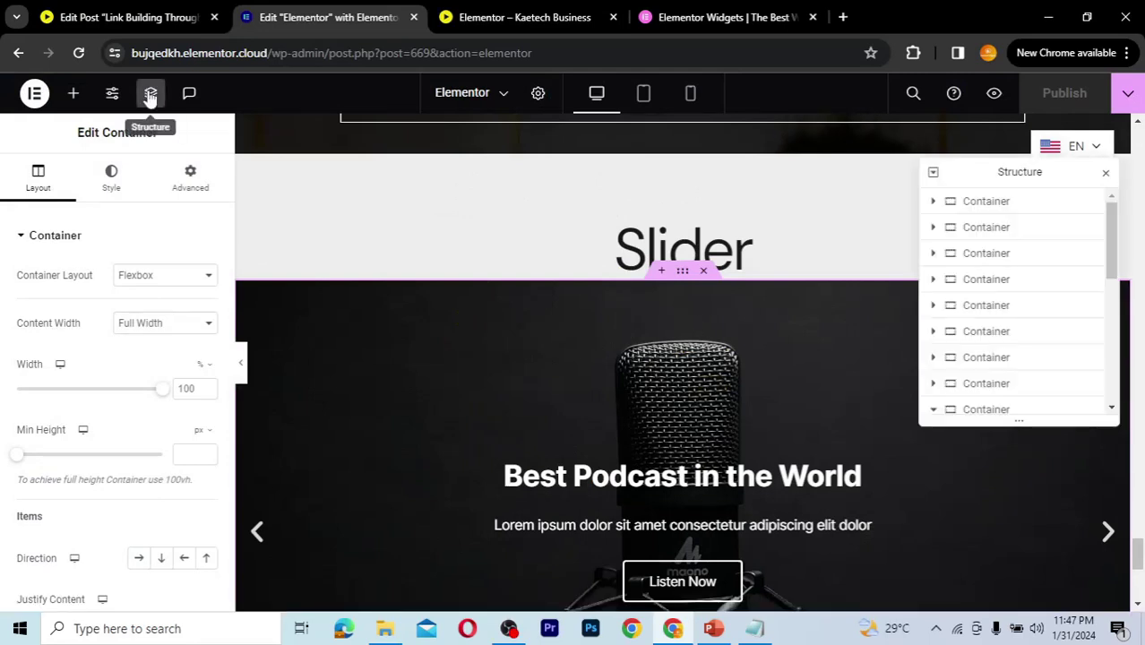
drag(1115, 258, 1114, 440)
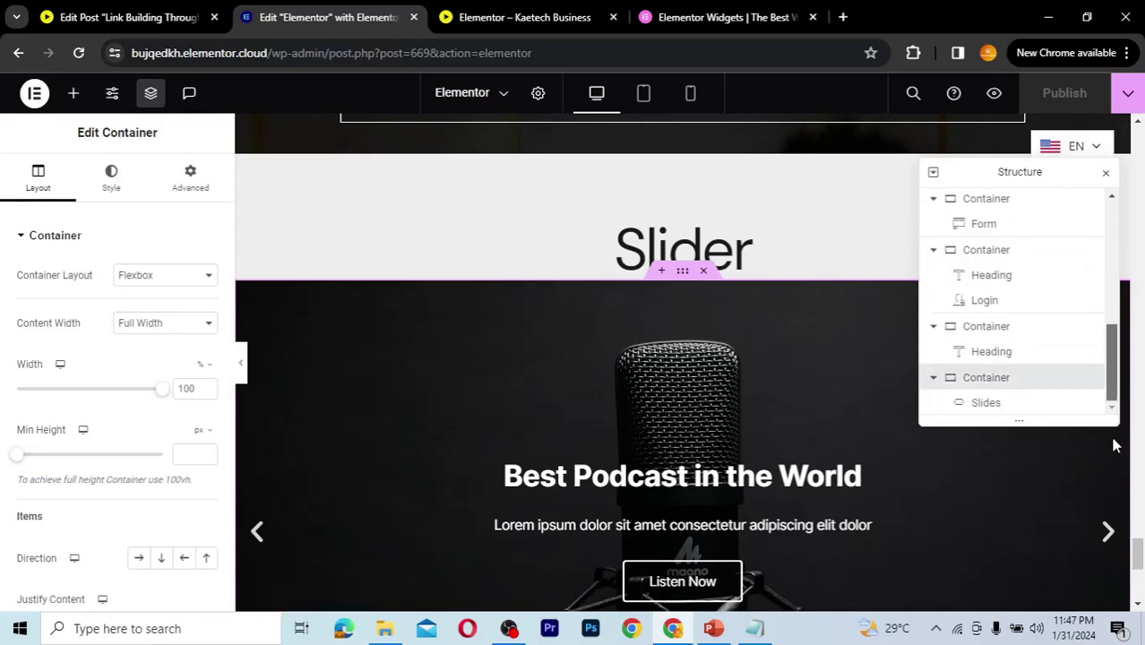
click(933, 377)
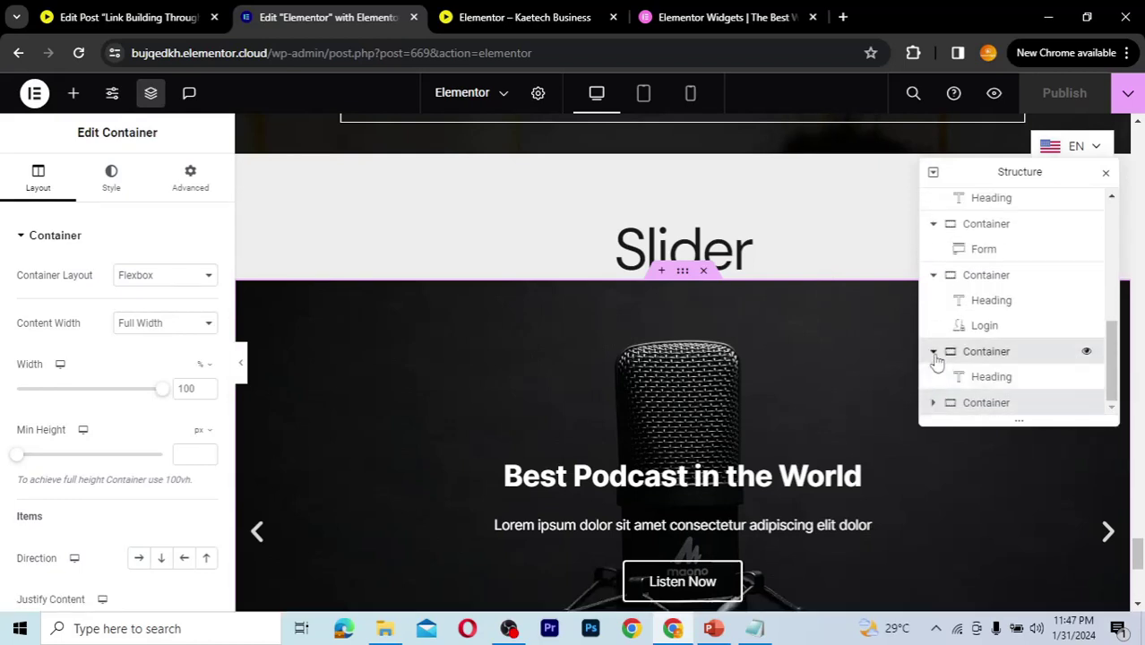
click(934, 353)
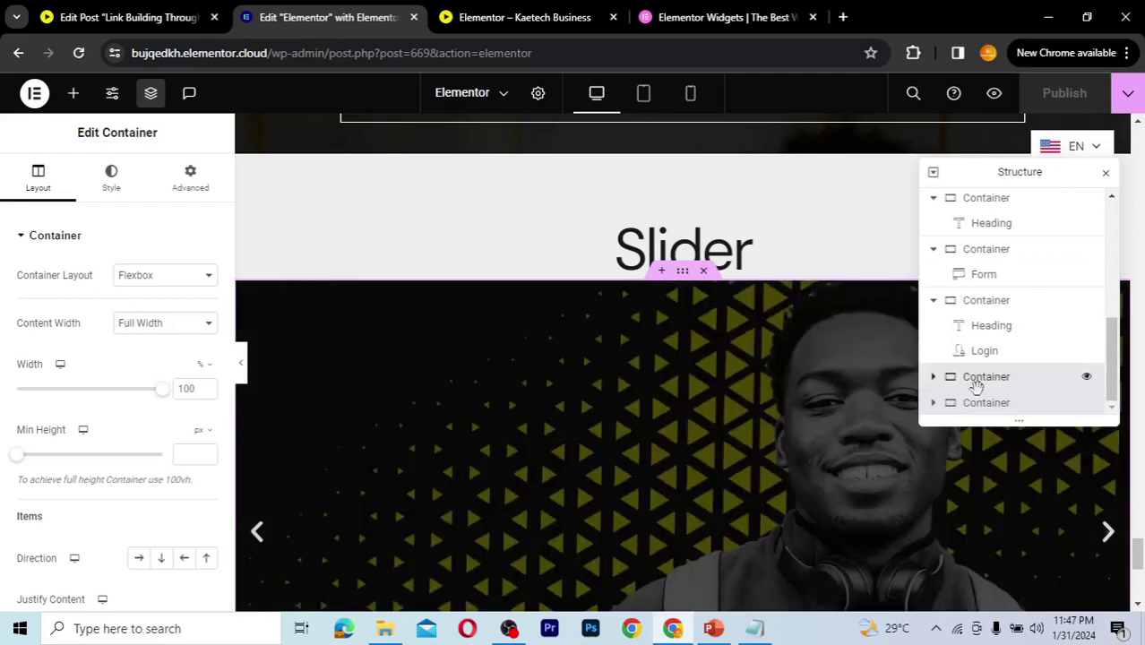
click(942, 381)
drag(1035, 384, 1009, 190)
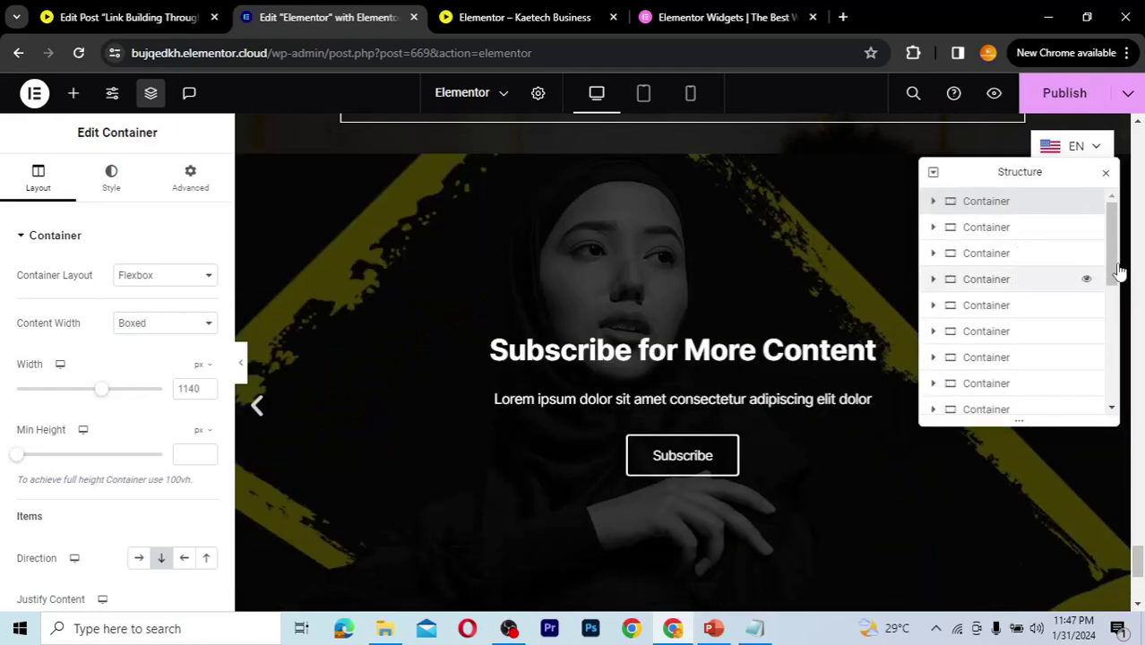
- Move the slides container from the end of the page structure to directly below the Slider heading's container, checking the first container's contents
drag(1107, 262, 1109, 376)
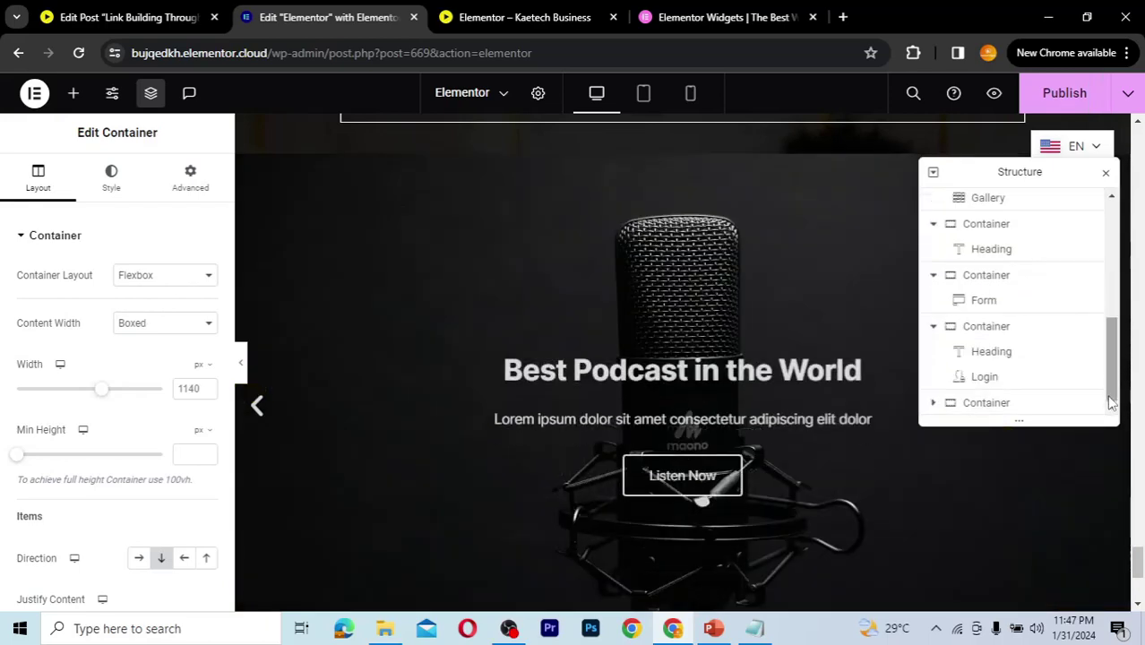
click(1009, 403)
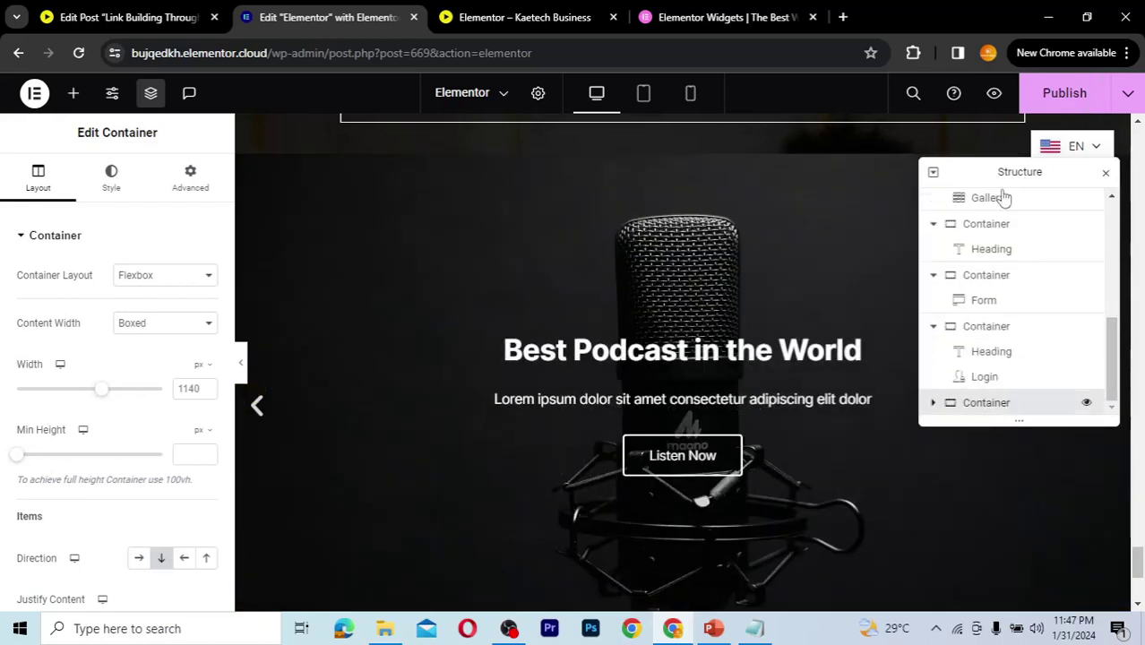
drag(1003, 197, 1005, 230)
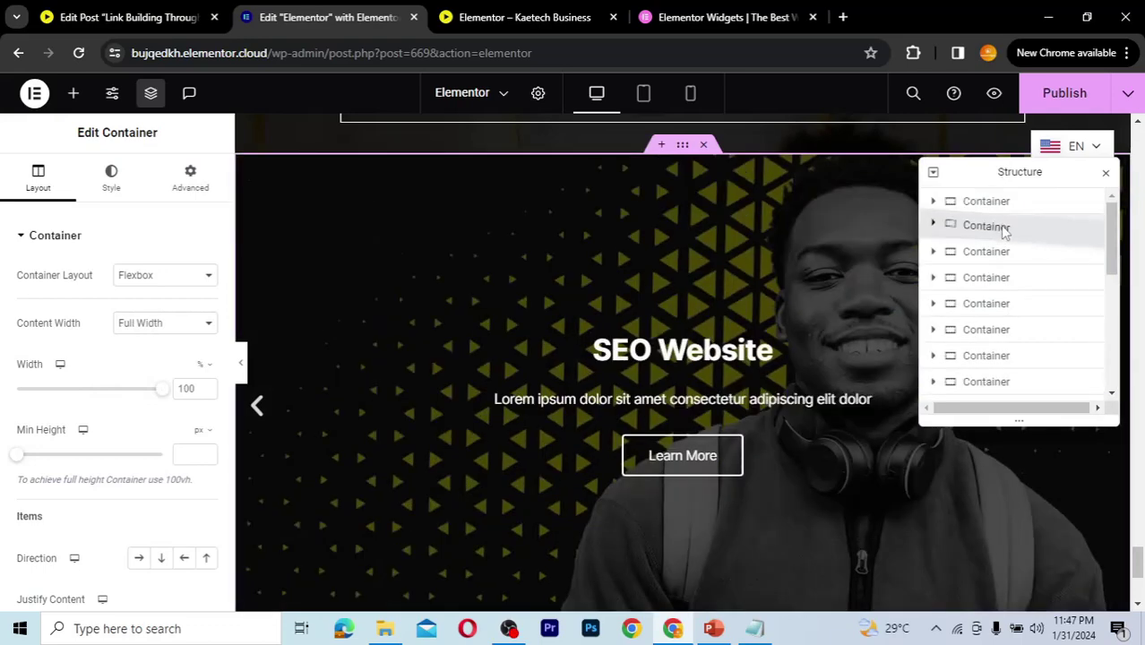
drag(1005, 230, 1003, 233)
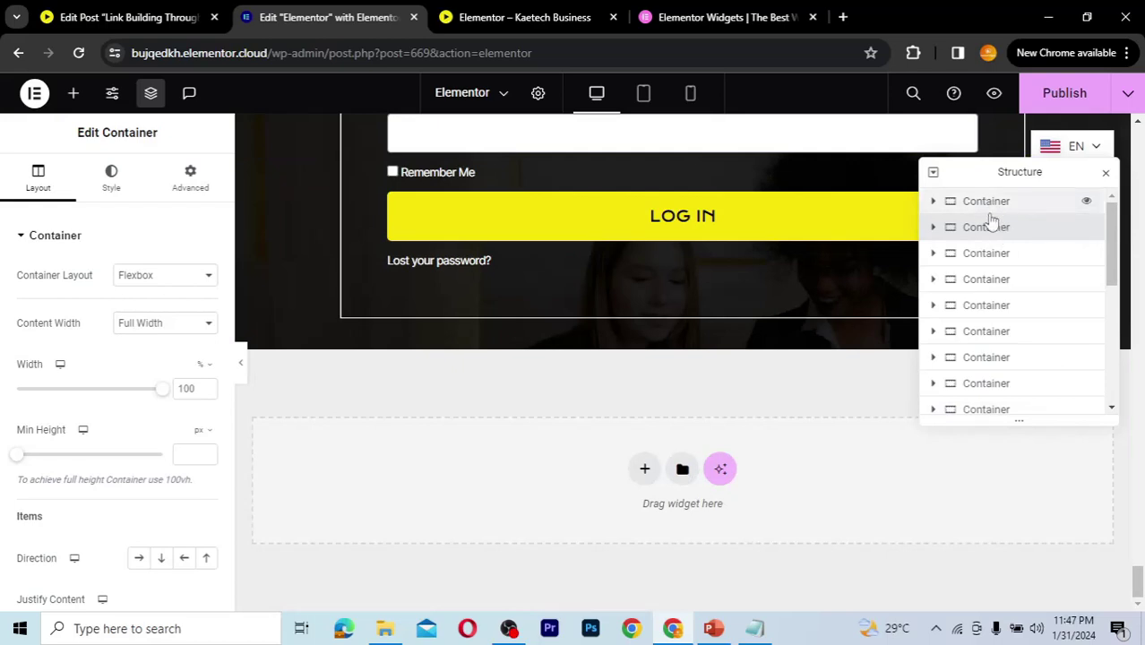
click(933, 205)
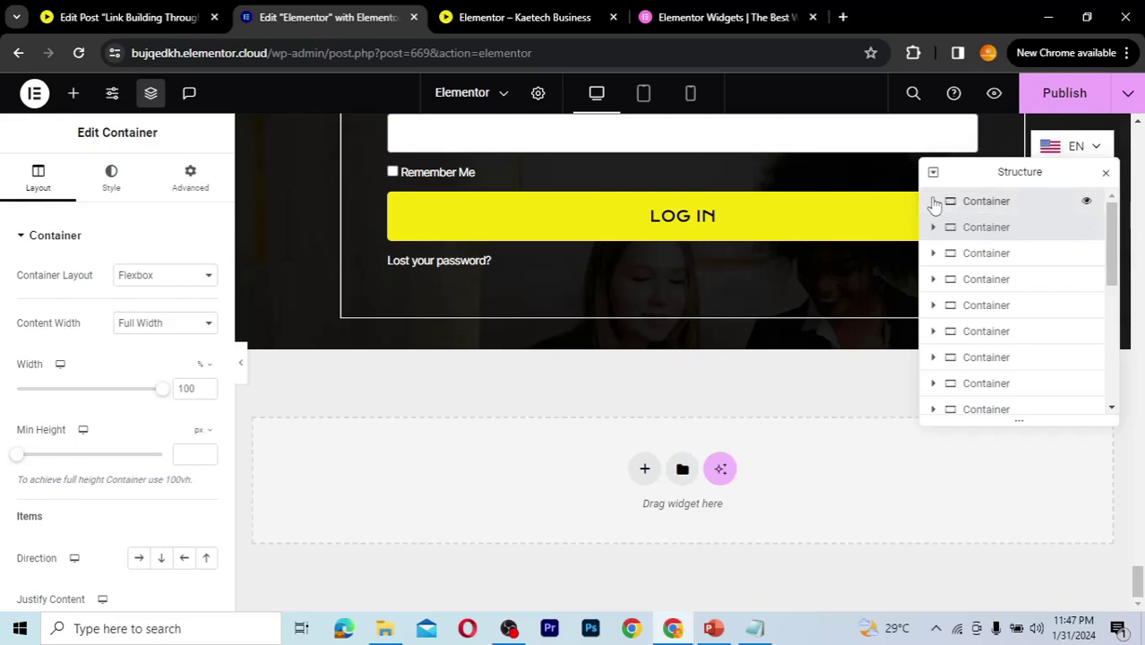
click(933, 203)
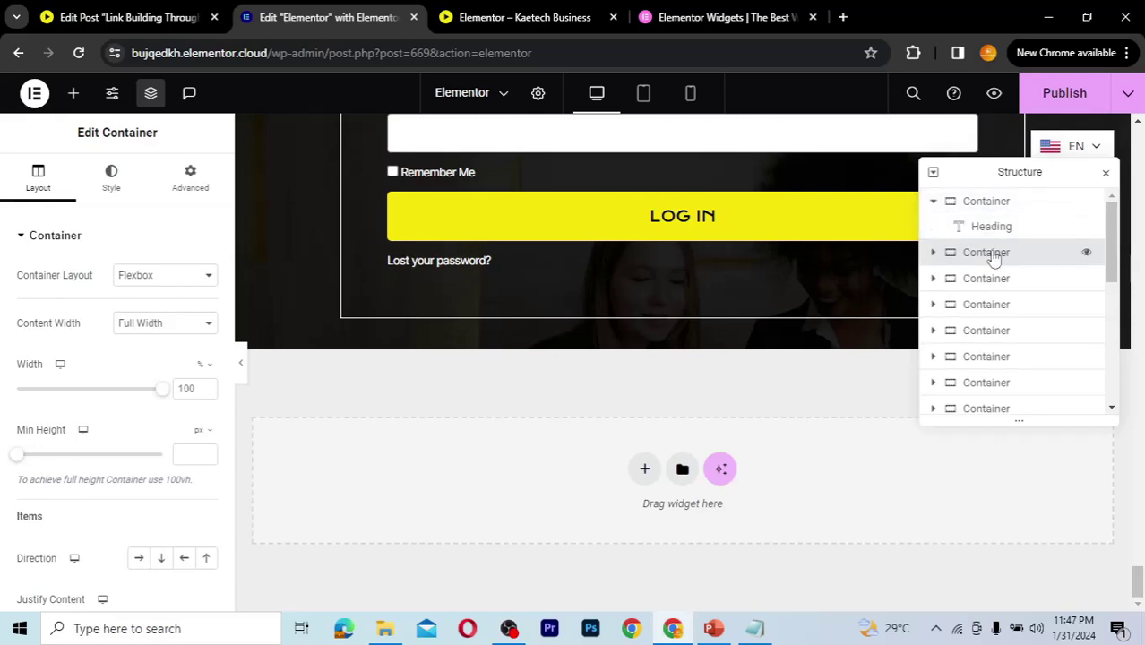
mouse_move(993, 257)
mouse_down()
mouse_move(991, 234)
mouse_move(998, 247)
mouse_up()
click(934, 202)
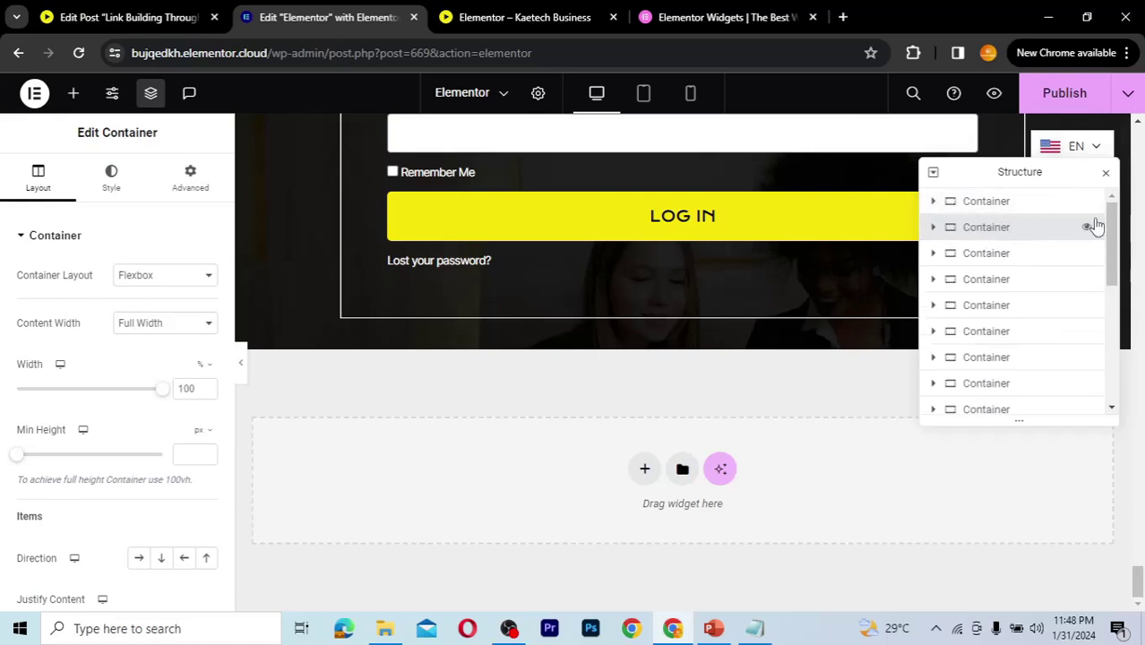
- Close the page structure, delete the Slider heading's container above the slides, and publish the page
click(1106, 173)
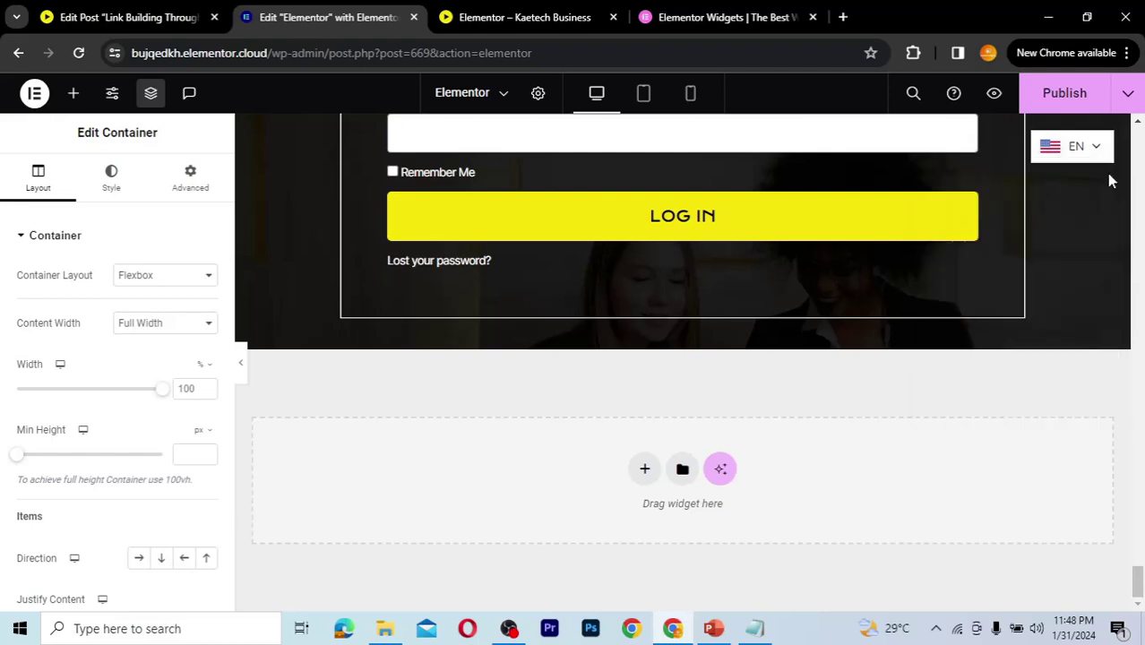
drag(1137, 570, 1138, 232)
drag(1143, 161, 1142, 127)
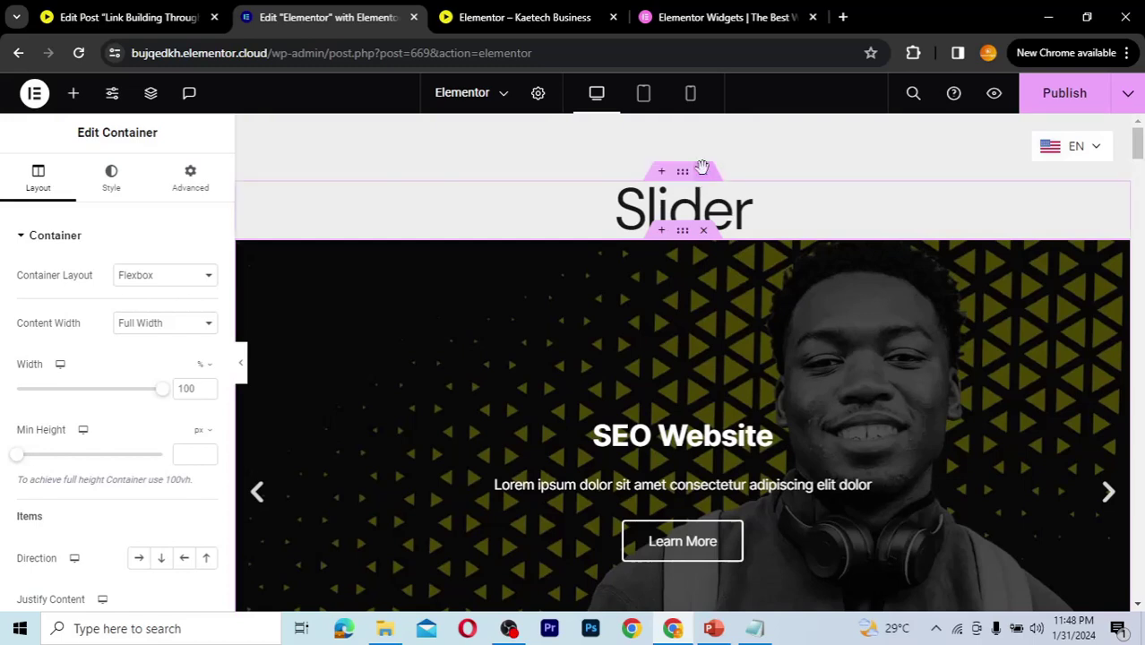
click(702, 170)
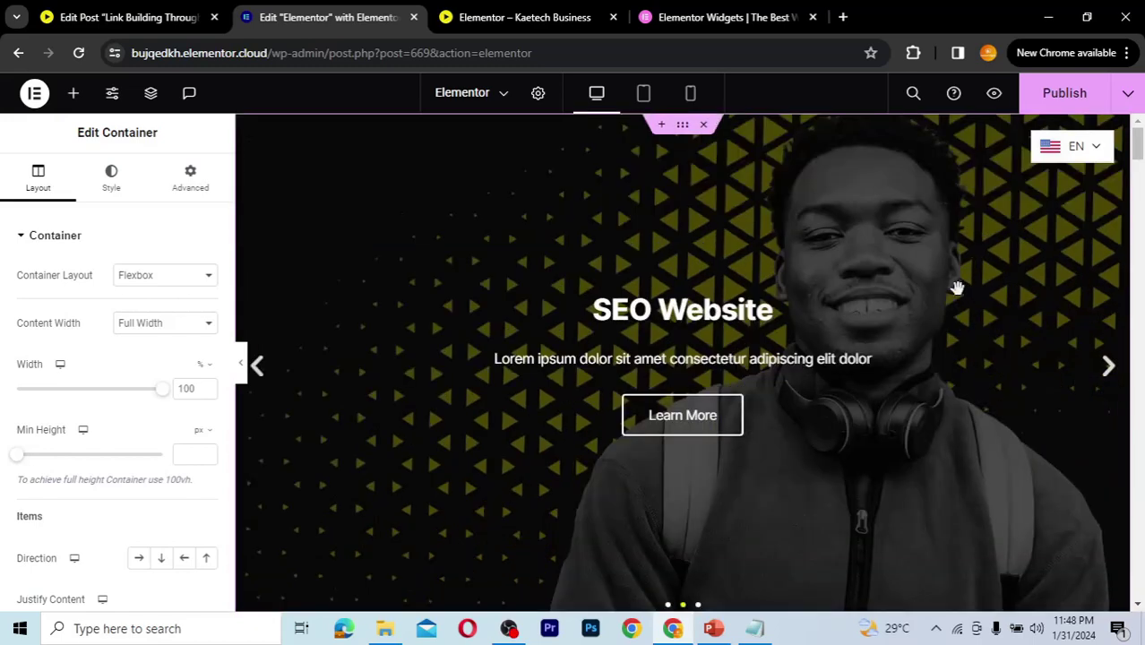
click(1075, 100)
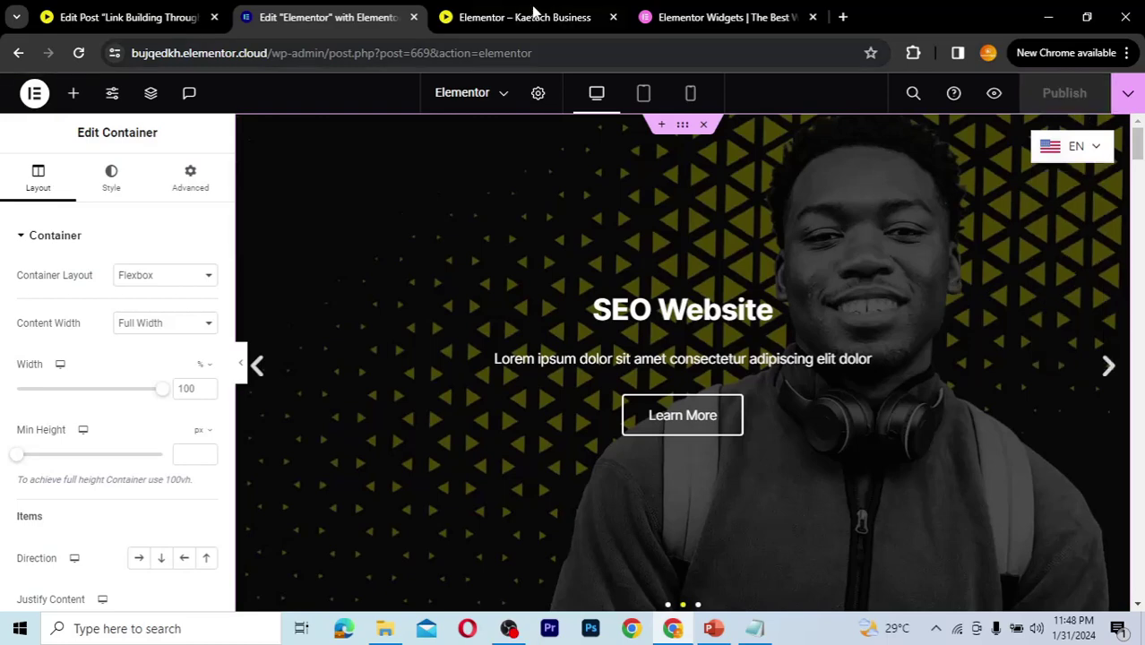
- Reload the live Elementor page and advance through the slides to check the slider at the top
click(531, 13)
click(78, 53)
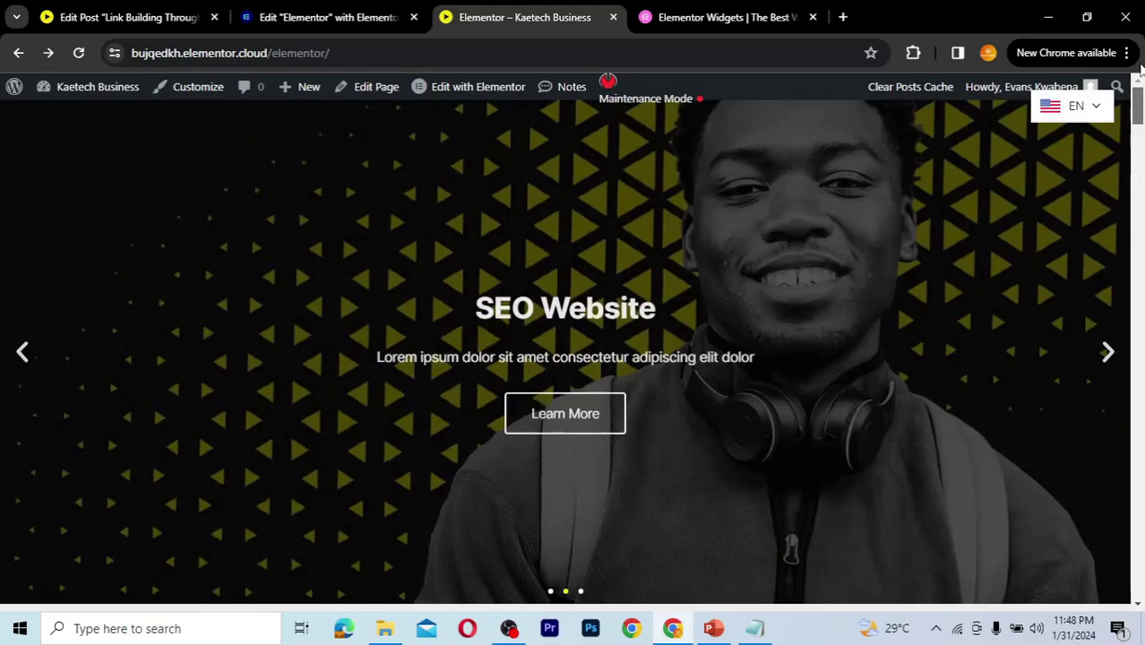
mouse_move(1140, 105)
mouse_down()
mouse_move(1139, 174)
mouse_move(1137, 101)
mouse_up()
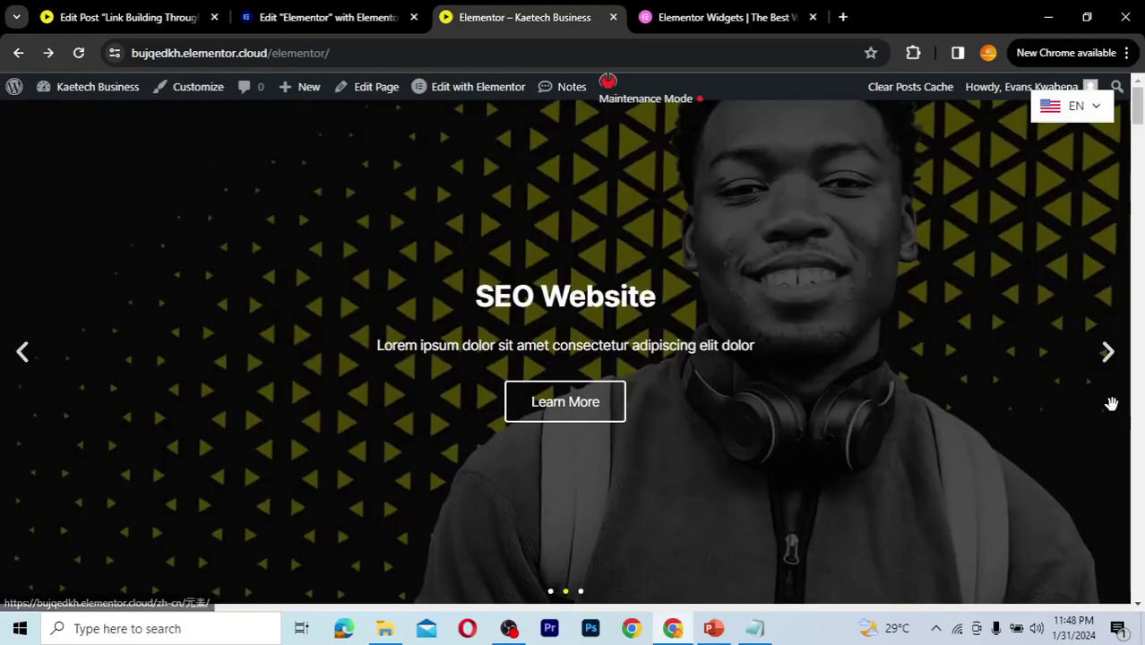
click(1110, 371)
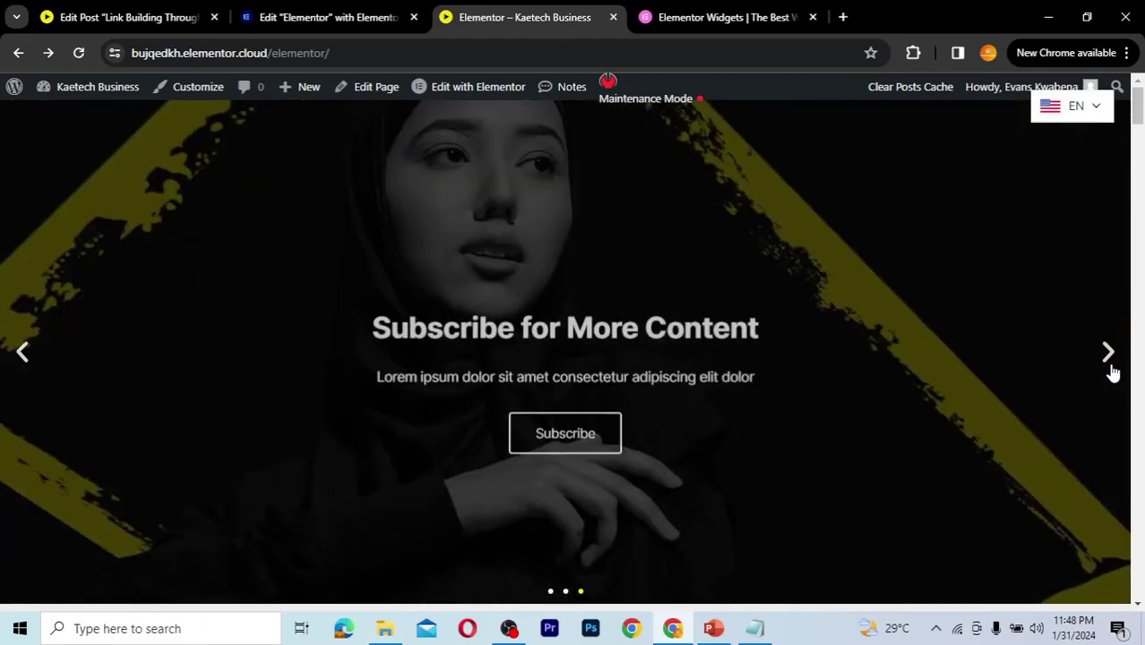
click(1110, 371)
click(1110, 371)
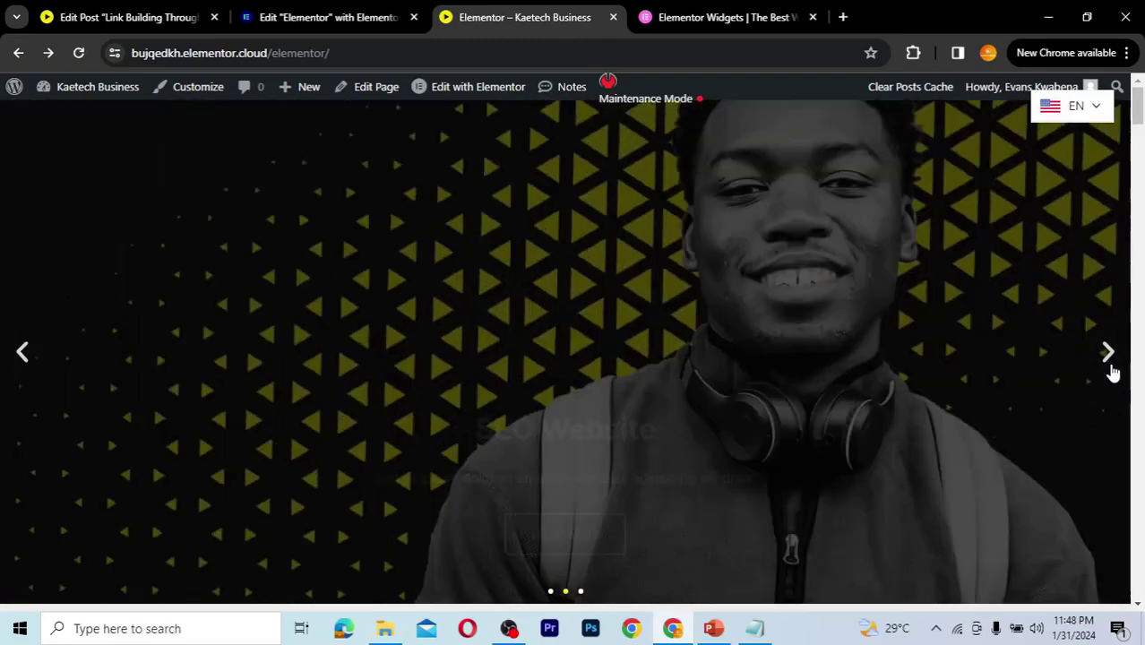